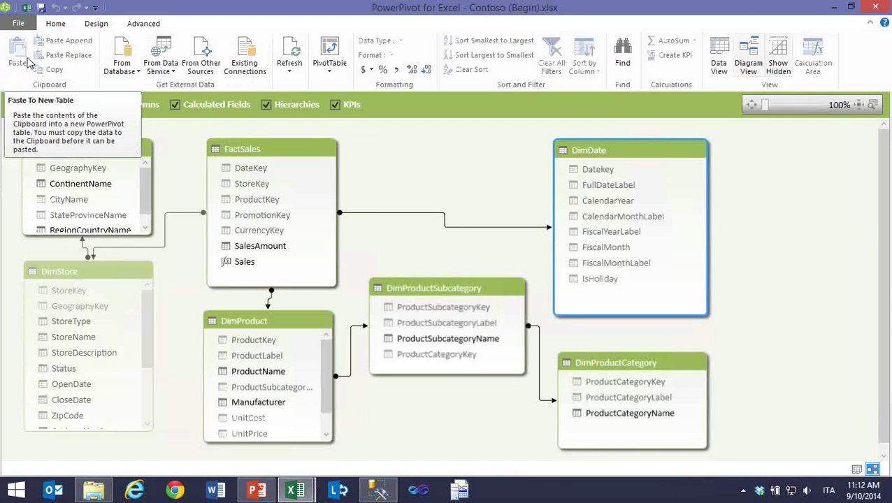
# - Examine the data model diagram table by table, covering FactSales, the geography and store tables, the product tables and DimDate
pyautogui.click(268, 155)
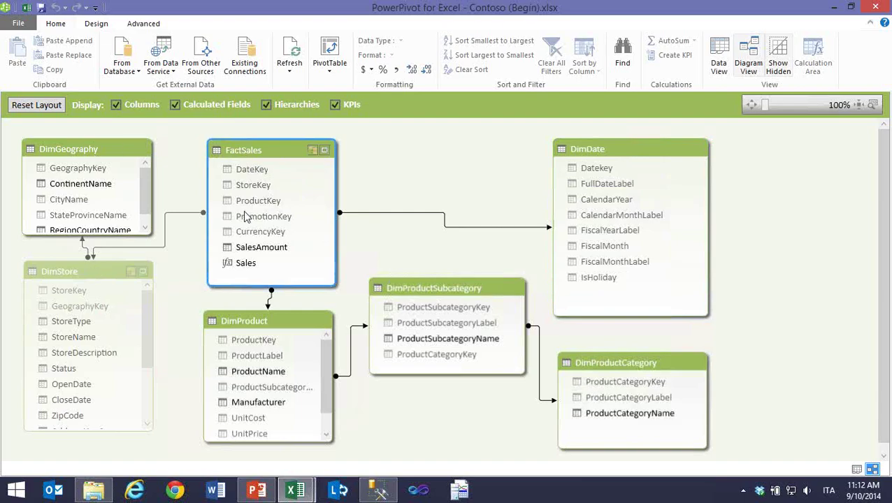
pyautogui.click(58, 277)
pyautogui.click(70, 151)
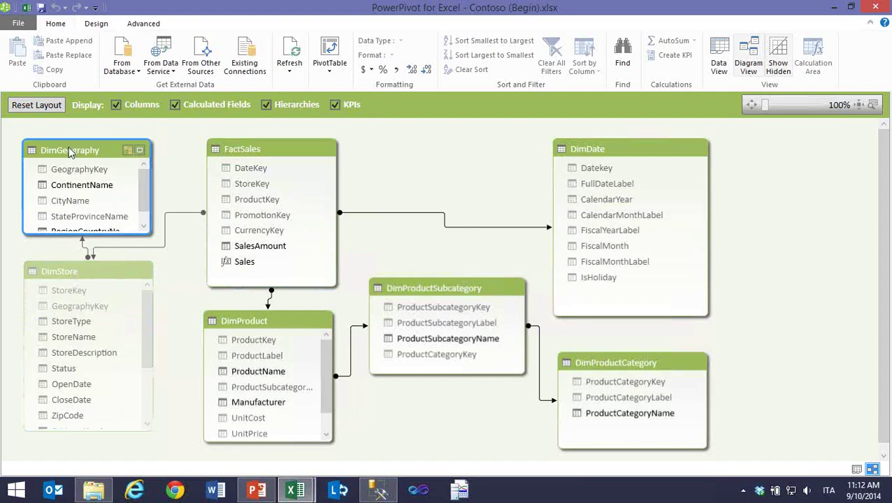
pyautogui.click(276, 256)
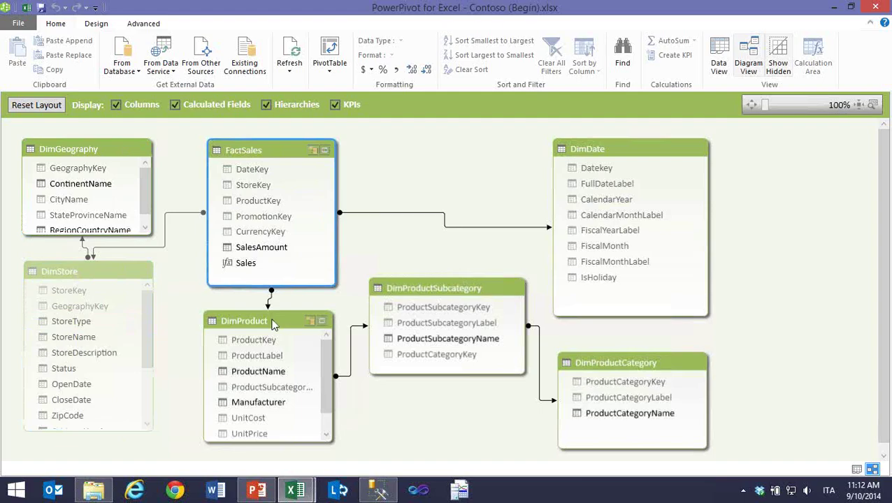
pyautogui.click(433, 288)
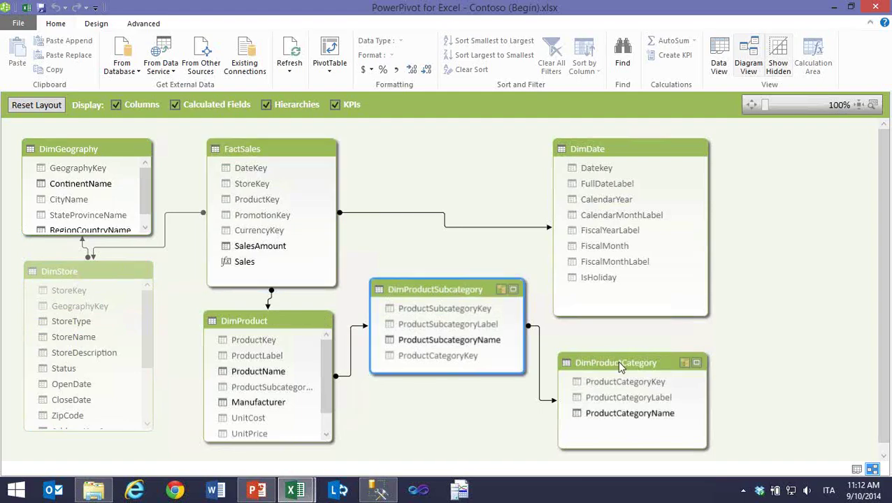
pyautogui.click(616, 361)
pyautogui.click(607, 160)
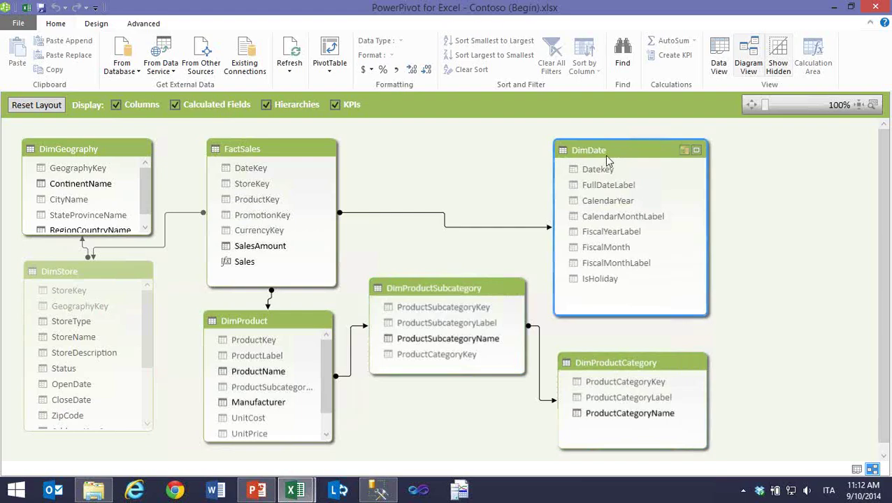
# - Switch the model to Data View and review the rows of the dimension tables and FactSales
pyautogui.click(721, 66)
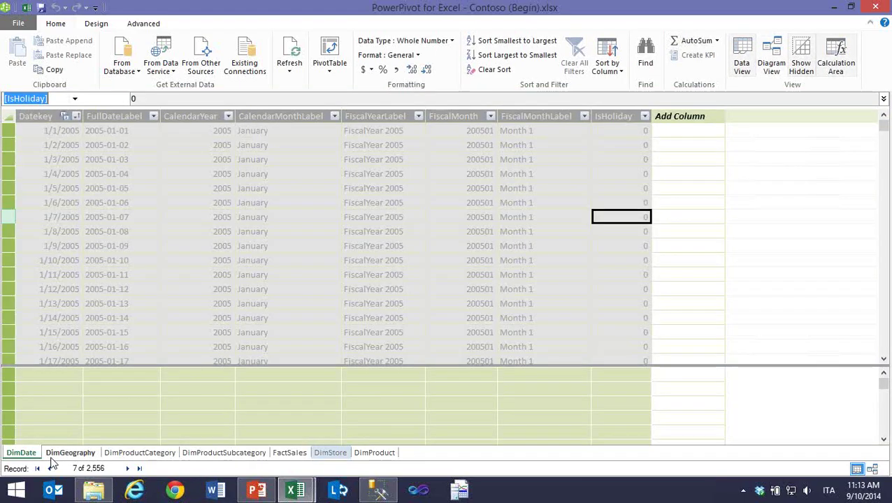
pyautogui.click(71, 453)
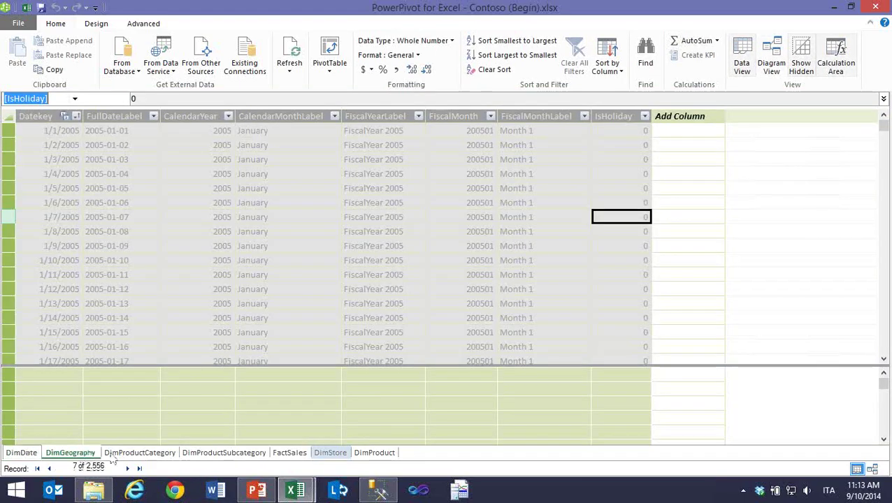
pyautogui.click(119, 453)
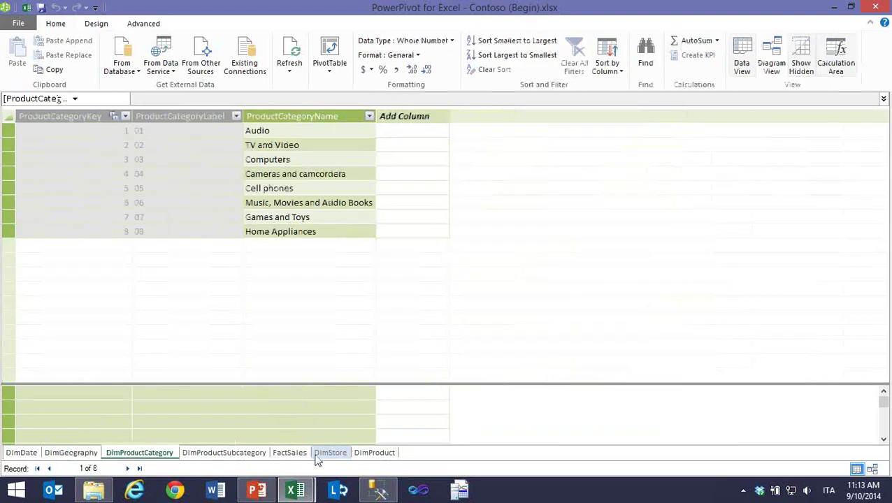
pyautogui.click(223, 453)
pyautogui.click(288, 453)
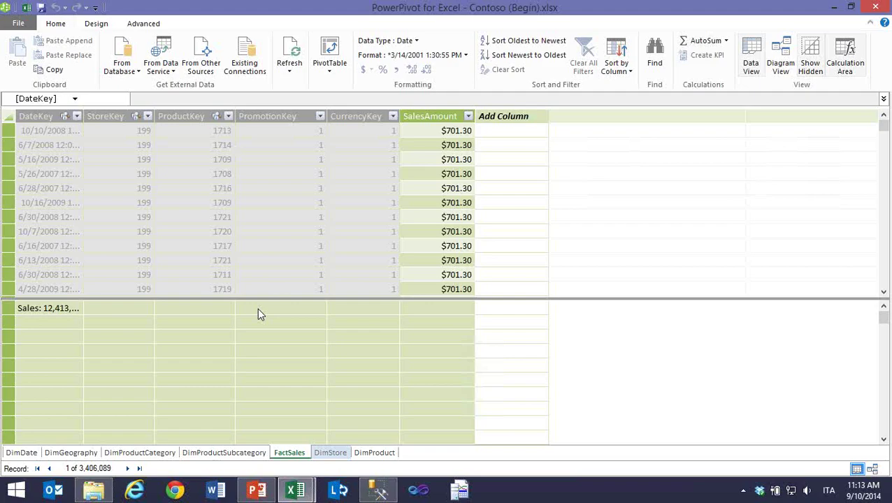
pyautogui.click(264, 212)
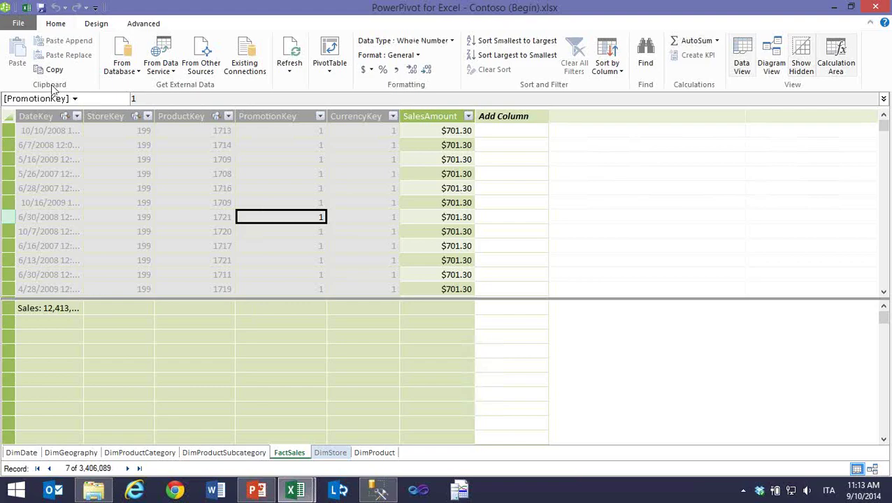
# - Switch to the Excel workbook and inspect the Sales PivotTable's available fields, listing both active and all tables
pyautogui.click(26, 9)
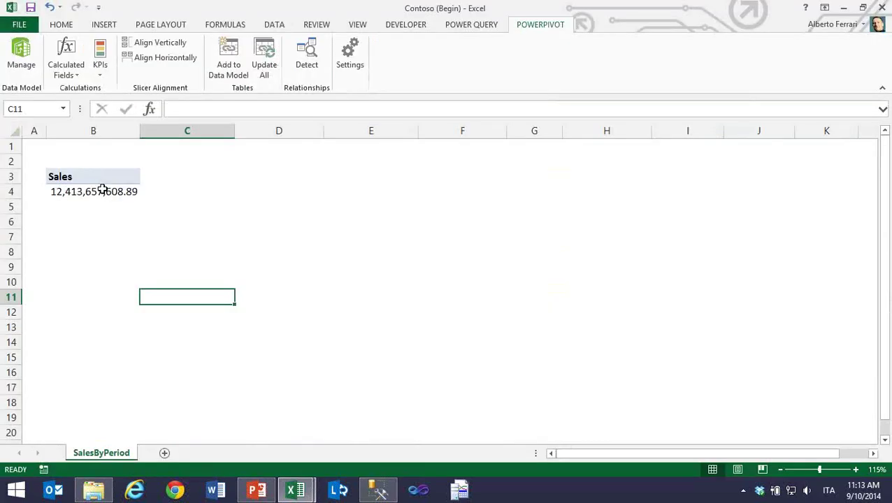
pyautogui.click(102, 189)
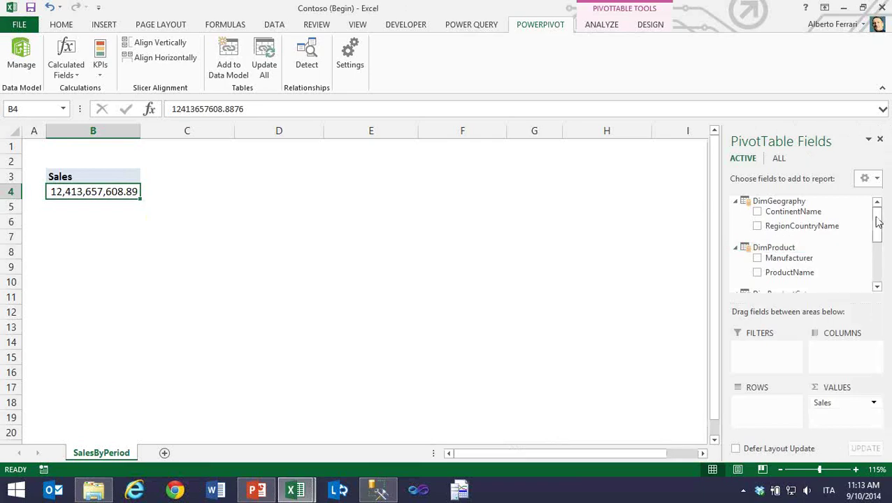
pyautogui.scroll(-3, 878, 221)
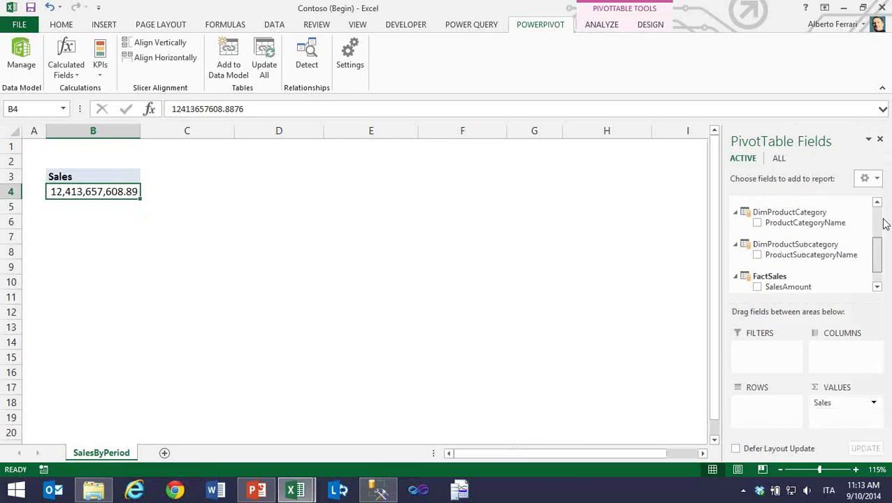
pyautogui.scroll(4, 881, 224)
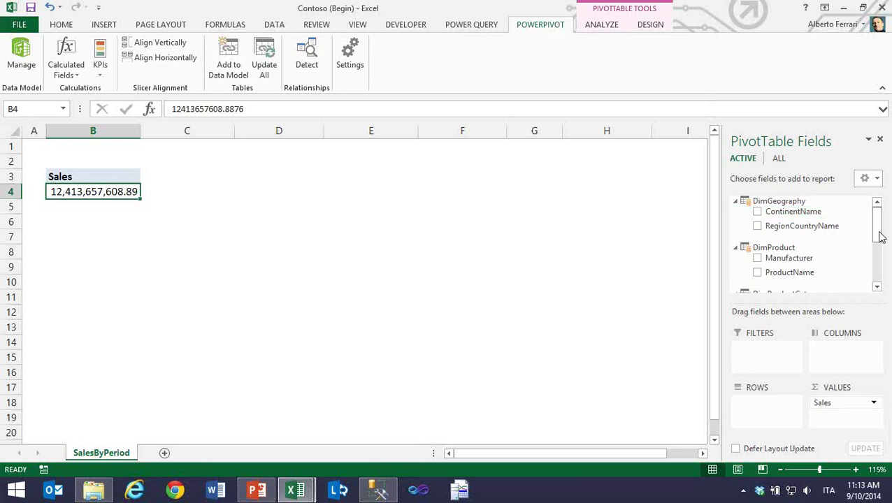
pyautogui.moveTo(879, 232); pyautogui.dragTo(850, 197)
pyautogui.click(784, 159)
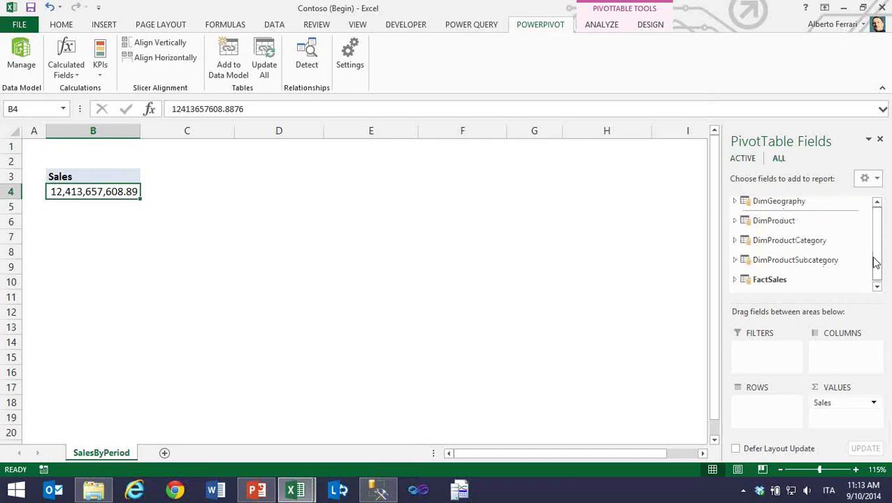
pyautogui.click(249, 202)
pyautogui.click(99, 182)
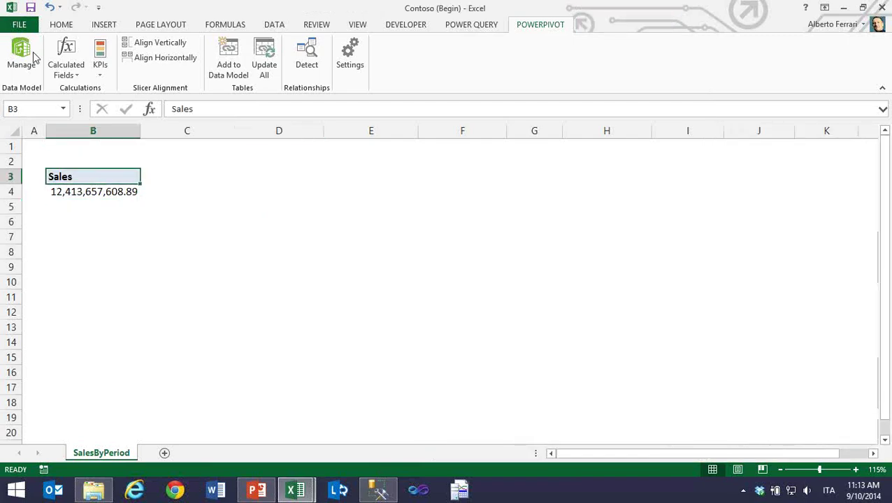
# - In the data model's DimDate table, unhide the CalendarYear and CalendarMonthLabel columns from client tools
pyautogui.click(21, 56)
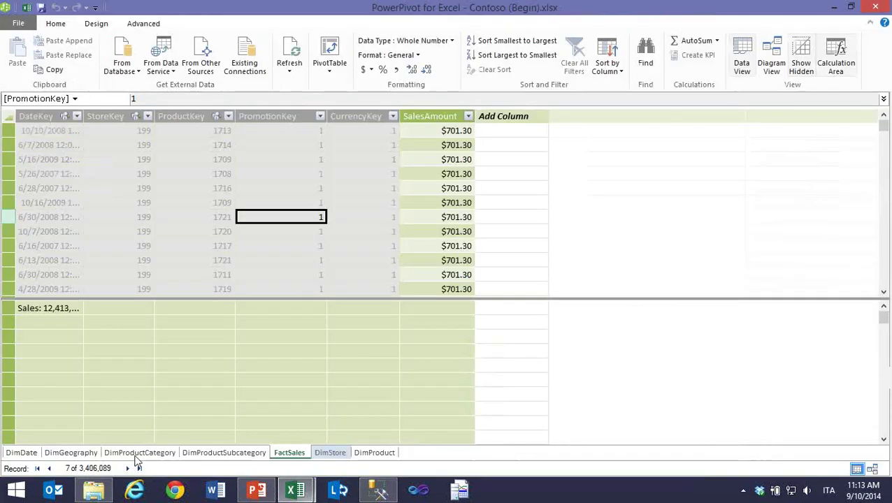
pyautogui.click(28, 455)
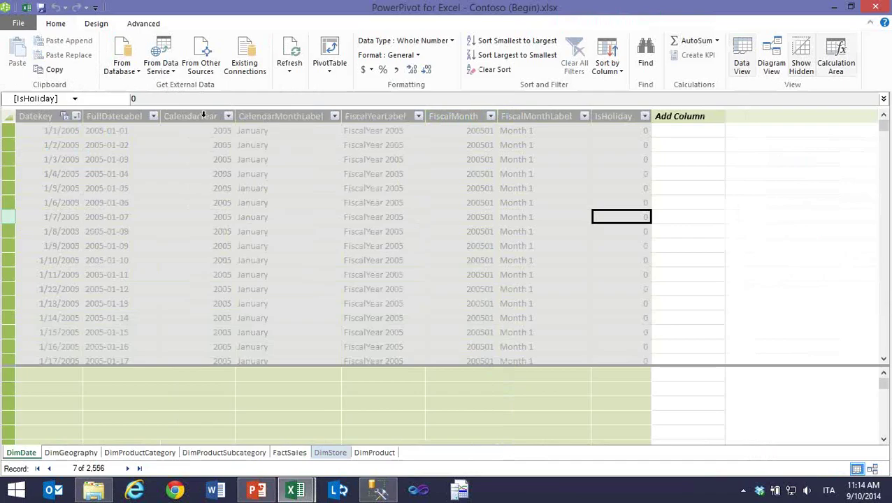
pyautogui.moveTo(203, 116); pyautogui.dragTo(270, 112)
pyautogui.rightClick(271, 115)
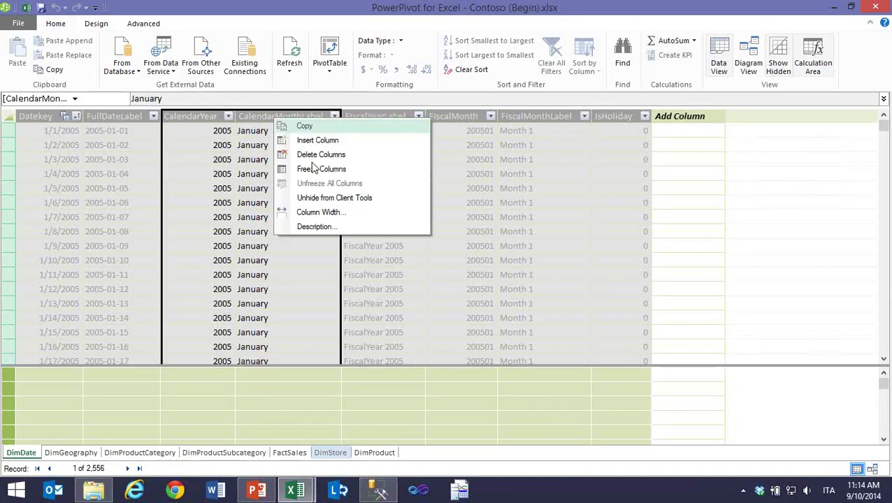
pyautogui.click(332, 199)
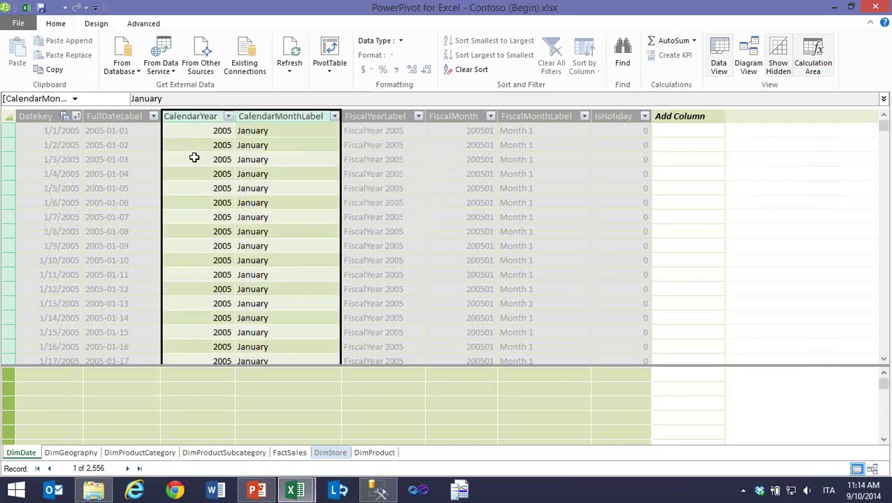
pyautogui.click(192, 144)
# - Back in the Excel workbook, break down the PivotTable rows by CalendarYear and CalendarMonthLabel from DimDate
pyautogui.click(27, 8)
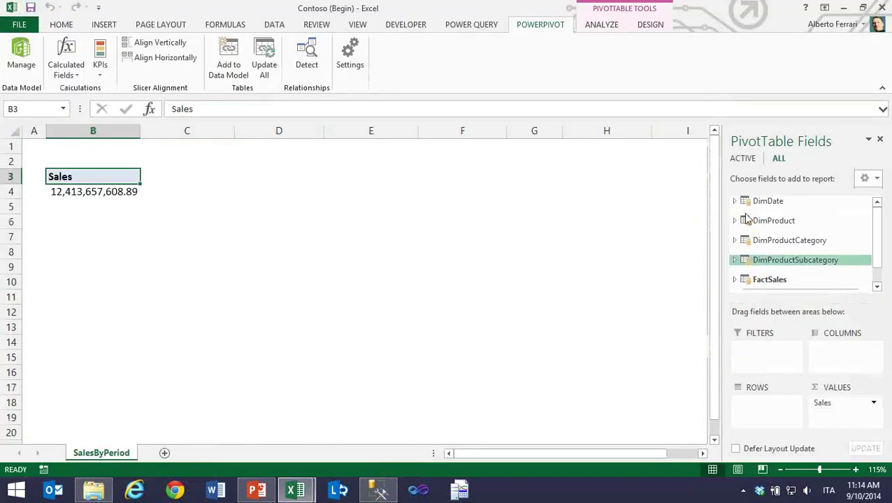
pyautogui.click(734, 201)
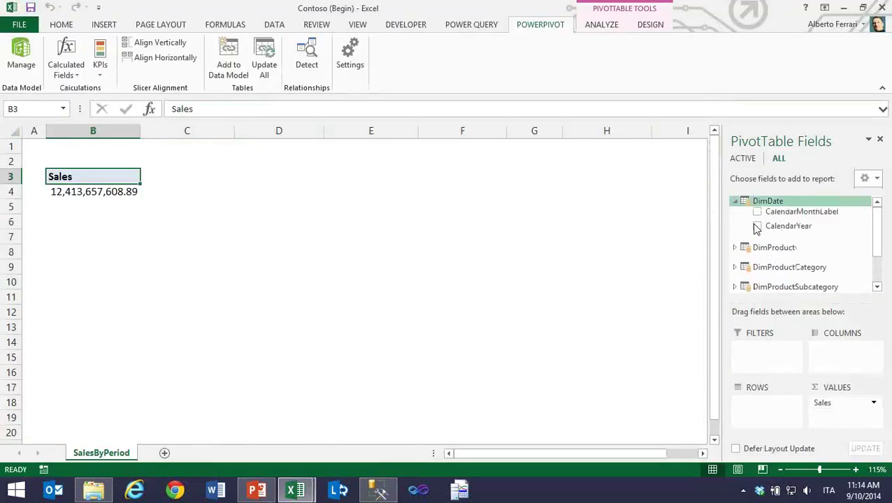
pyautogui.moveTo(776, 226); pyautogui.dragTo(772, 423)
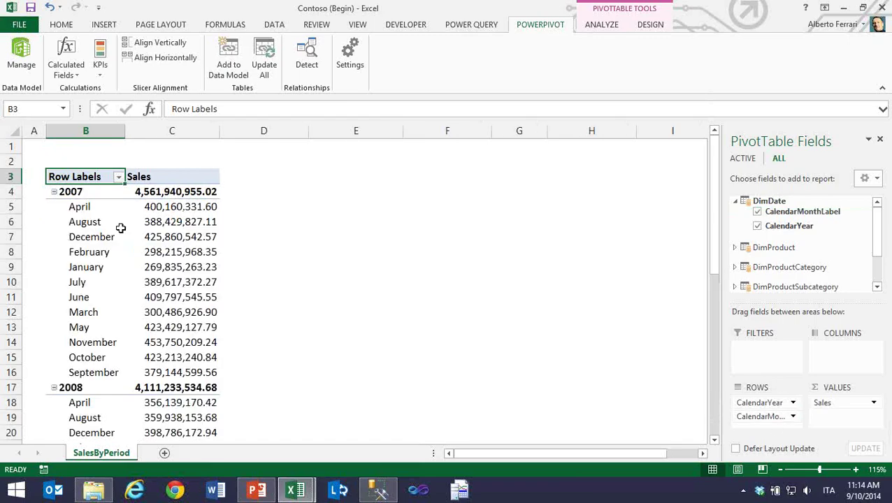
pyautogui.press('Down')
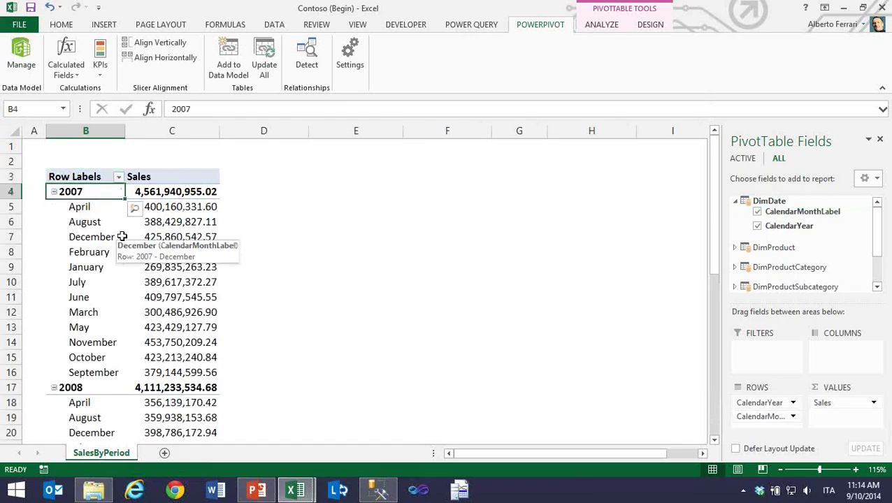
pyautogui.click(330, 239)
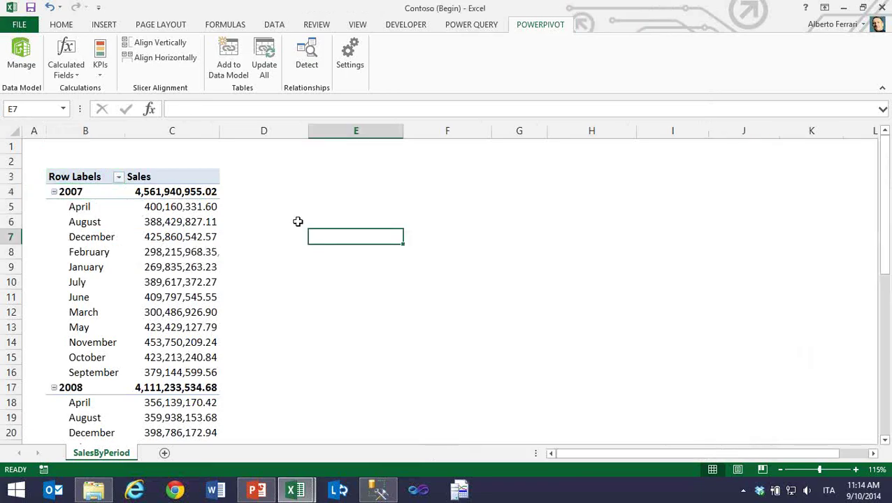
pyautogui.click(258, 207)
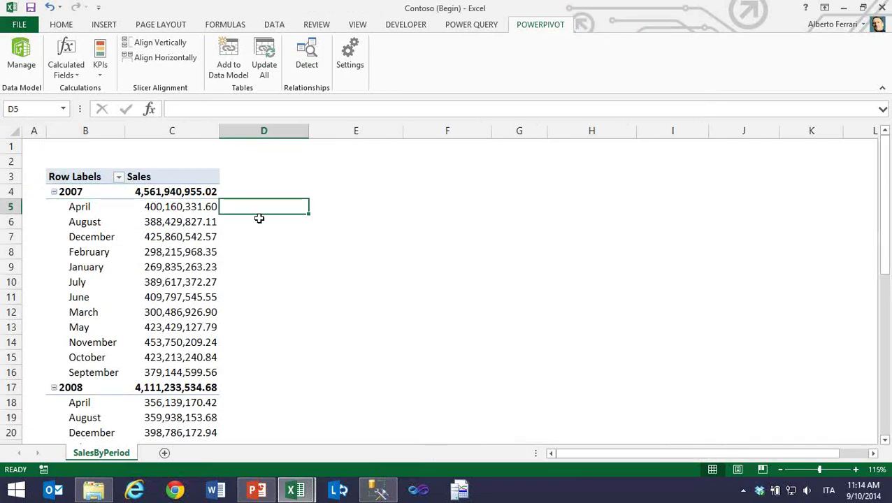
# - Select the month labels under 2007 in the PivotTable to check their sort order
pyautogui.moveTo(107, 207); pyautogui.dragTo(107, 373)
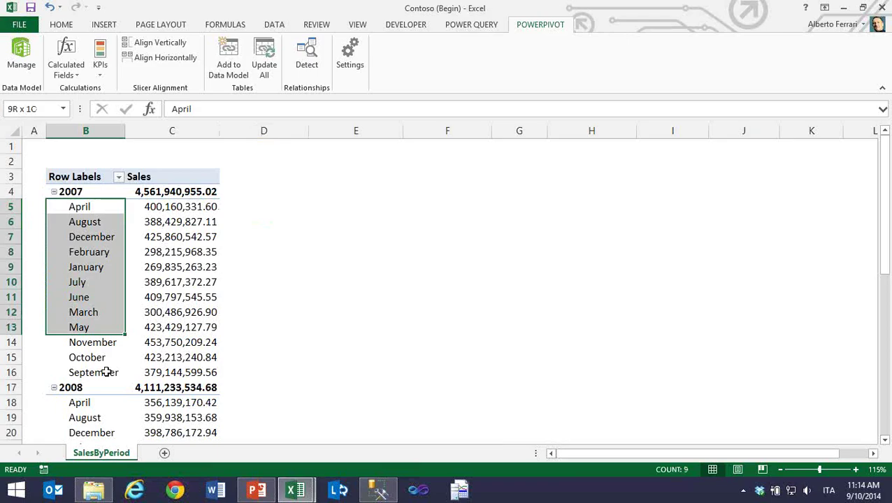
pyautogui.moveTo(106, 372); pyautogui.dragTo(106, 373)
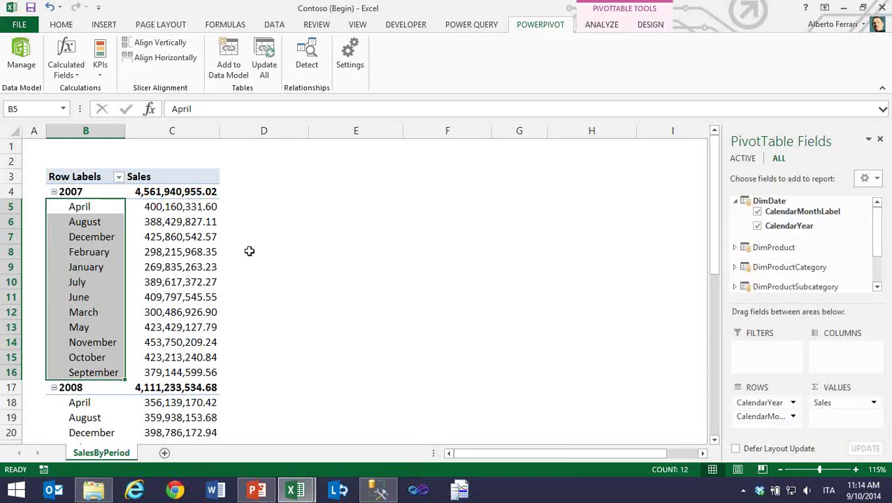
pyautogui.click(213, 224)
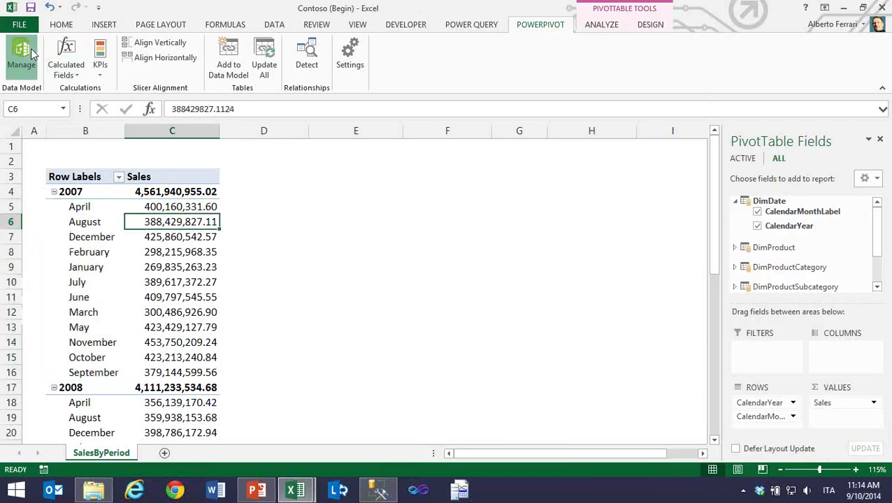
# - Switch to the data model and review which DimDate columns are available for sorting CalendarMonthLabel
pyautogui.click(31, 54)
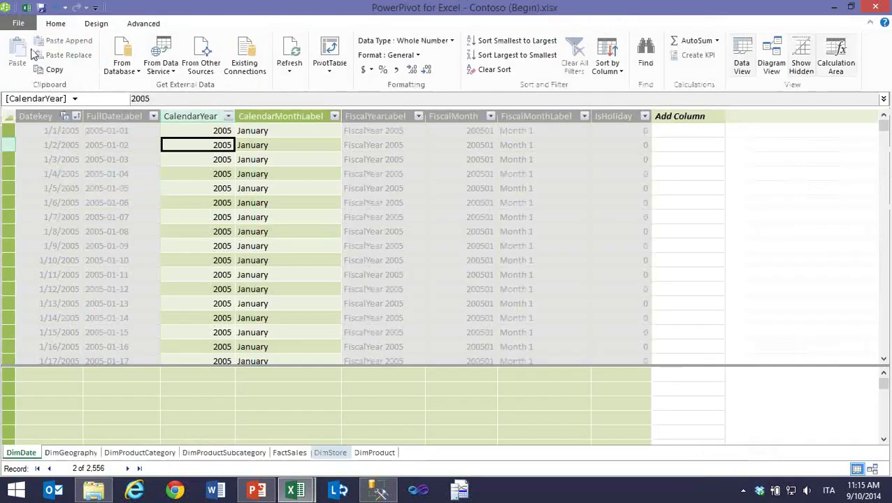
pyautogui.click(275, 142)
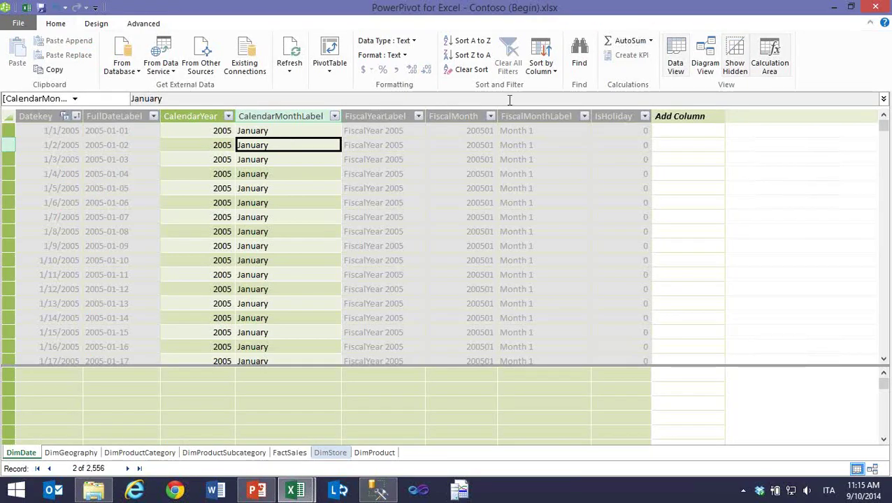
pyautogui.click(551, 73)
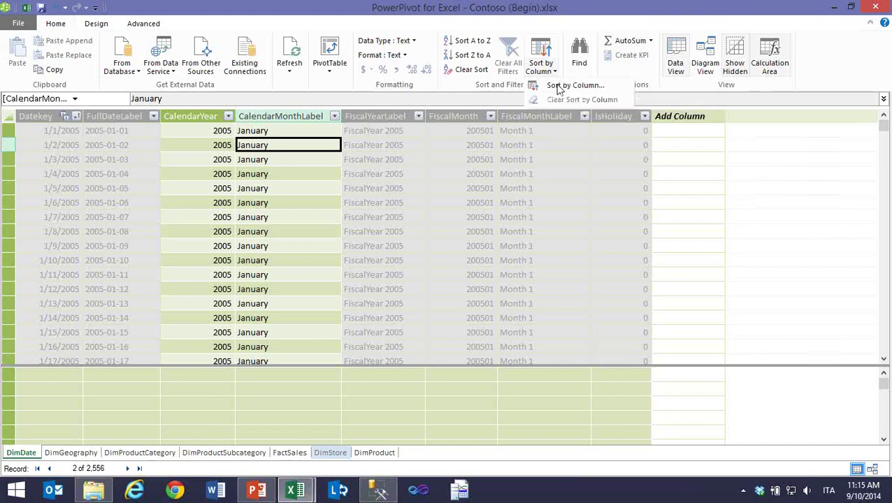
pyautogui.click(573, 86)
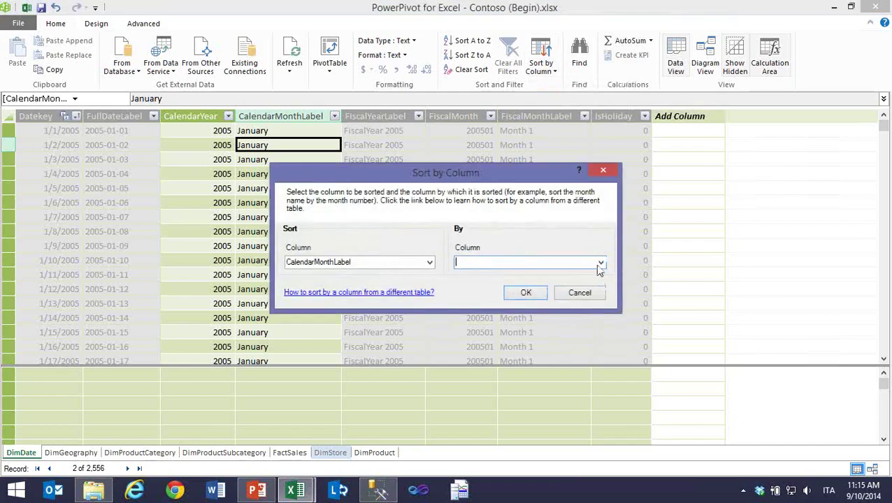
pyautogui.click(599, 263)
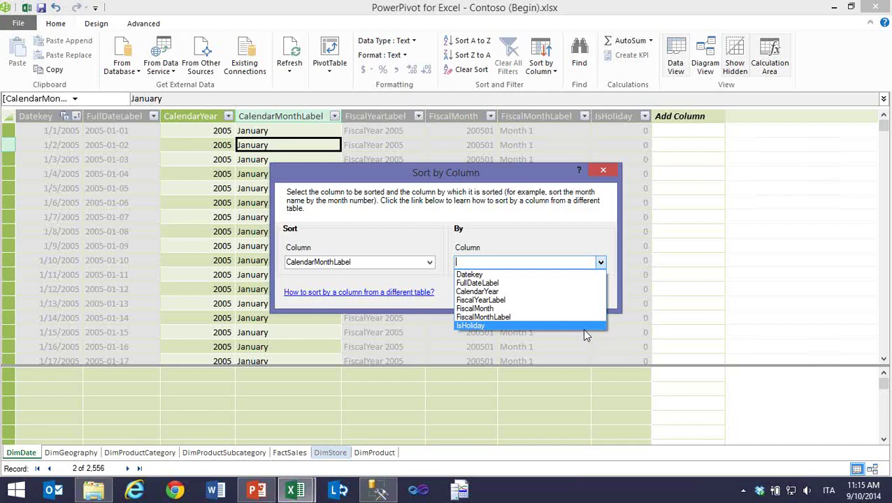
pyautogui.click(600, 262)
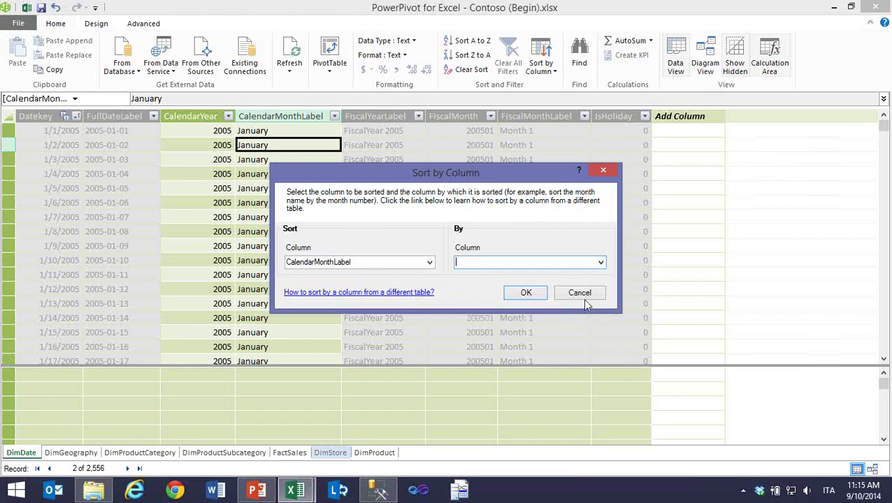
pyautogui.click(581, 294)
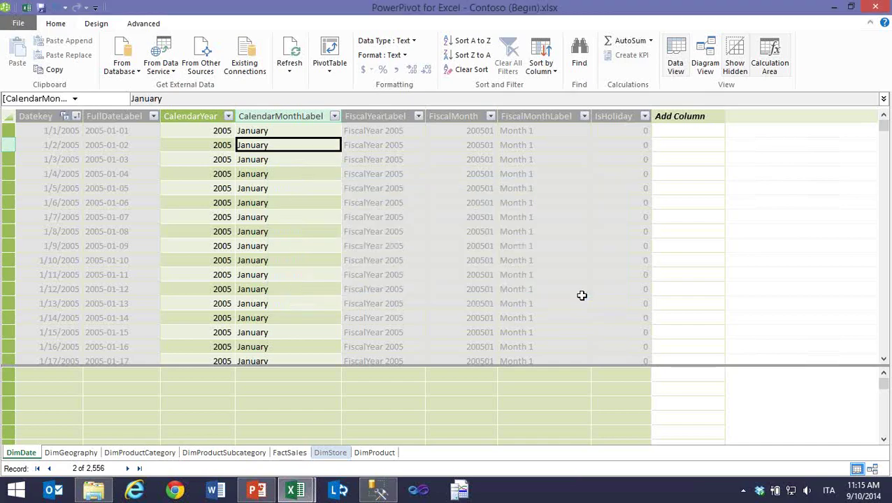
# - Add a calculated column to the DimDate table with the formula =MONTH( [Datekey] )
pyautogui.click(682, 131)
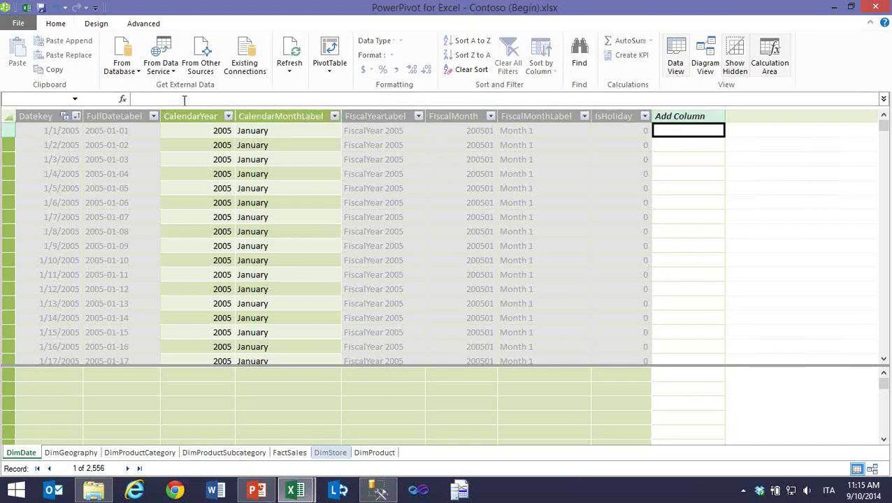
pyautogui.click(184, 100)
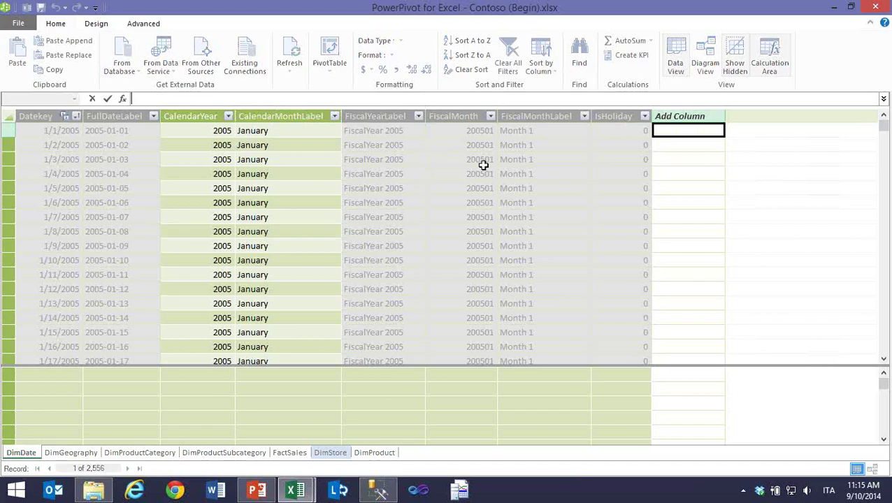
pyautogui.click(707, 134)
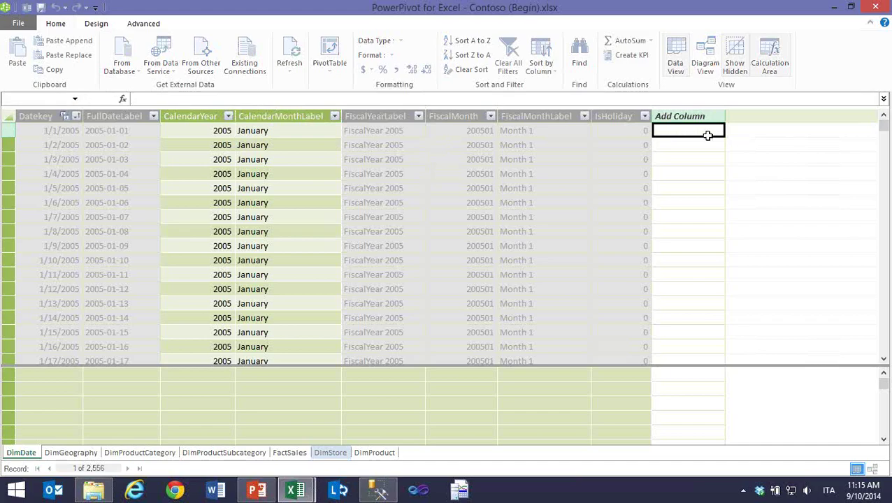
pyautogui.click(169, 98)
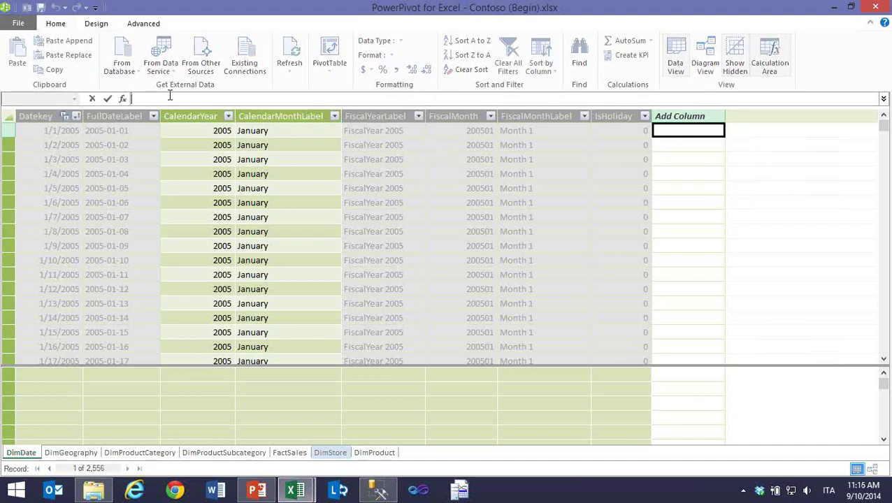
pyautogui.write('=MO')
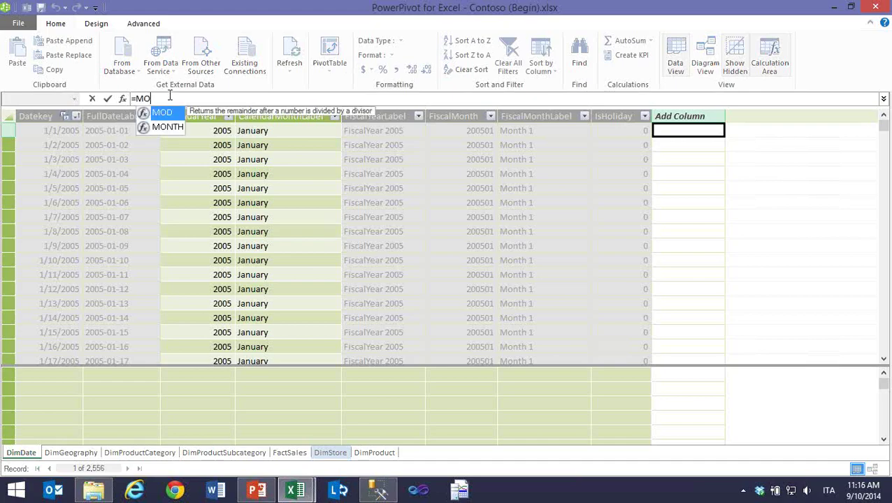
pyautogui.write('NTH(')
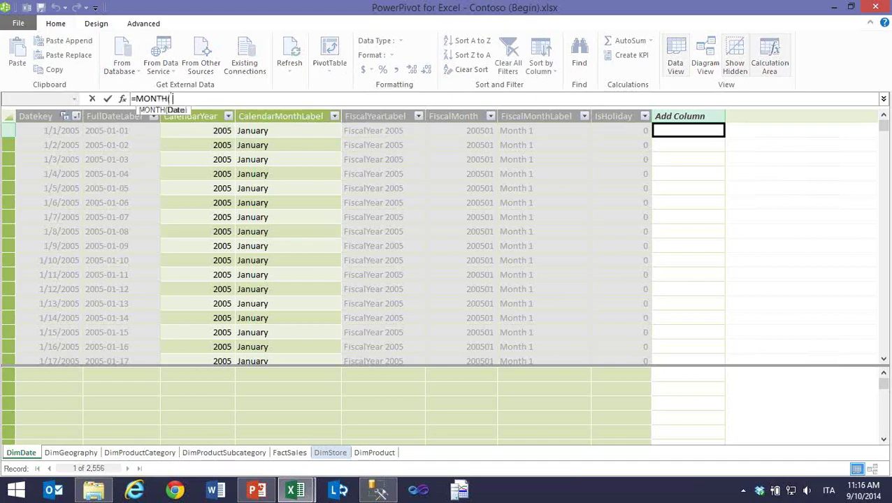
pyautogui.click(54, 137)
pyautogui.write(')')
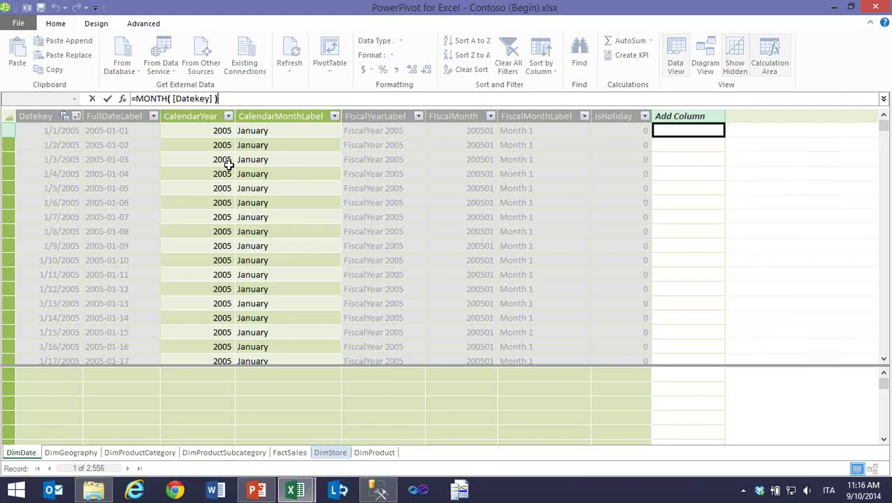
pyautogui.press('Return')
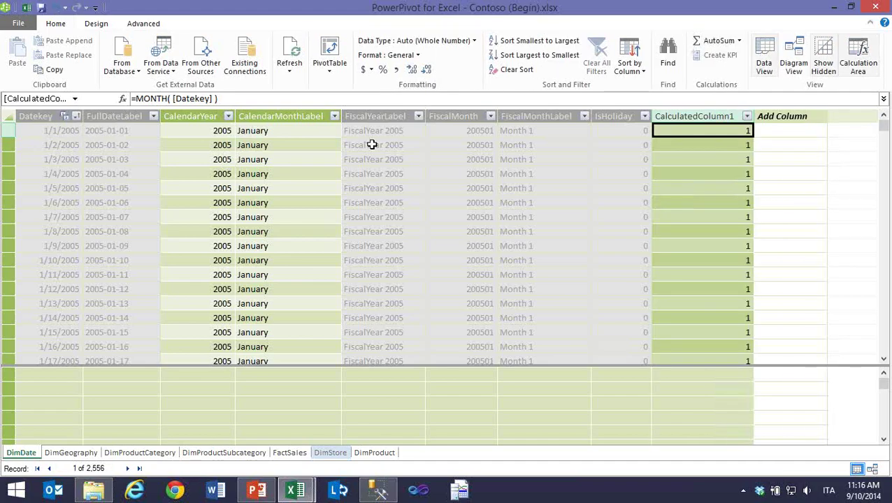
# - Rename the new calculated column in DimDate as MonthNumber
pyautogui.click(676, 117)
pyautogui.rightClick(676, 117)
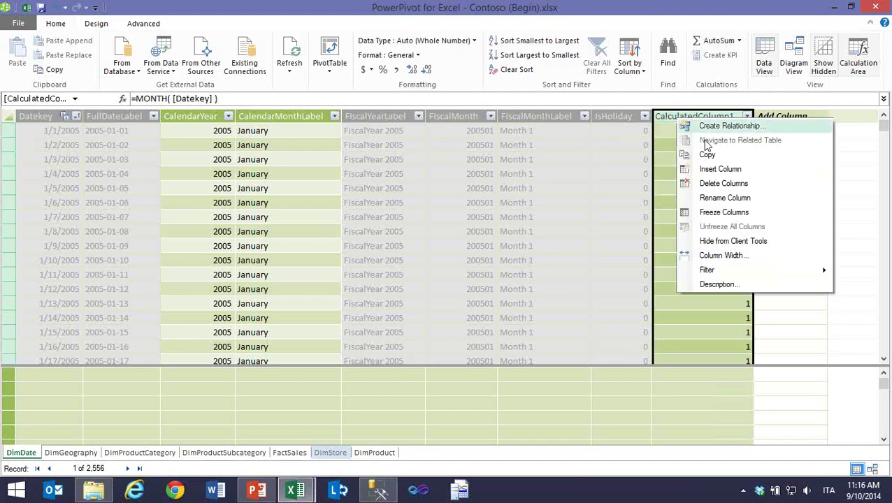
pyautogui.click(732, 200)
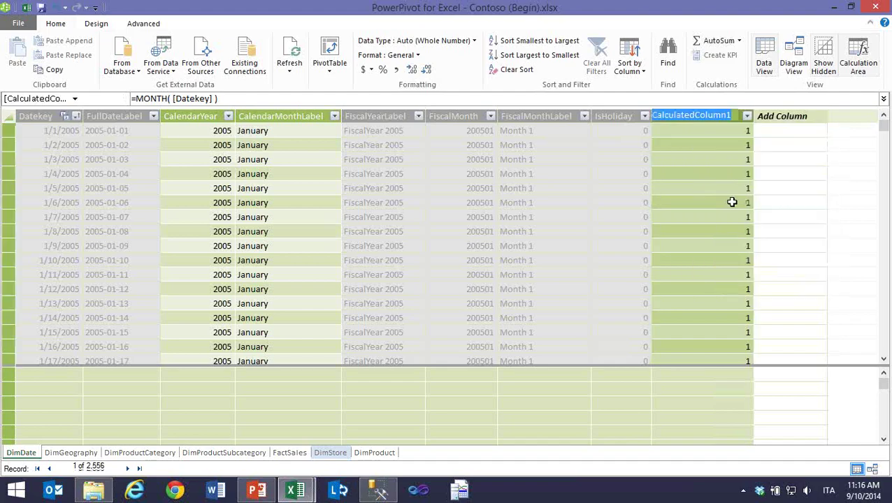
pyautogui.write('Mon')
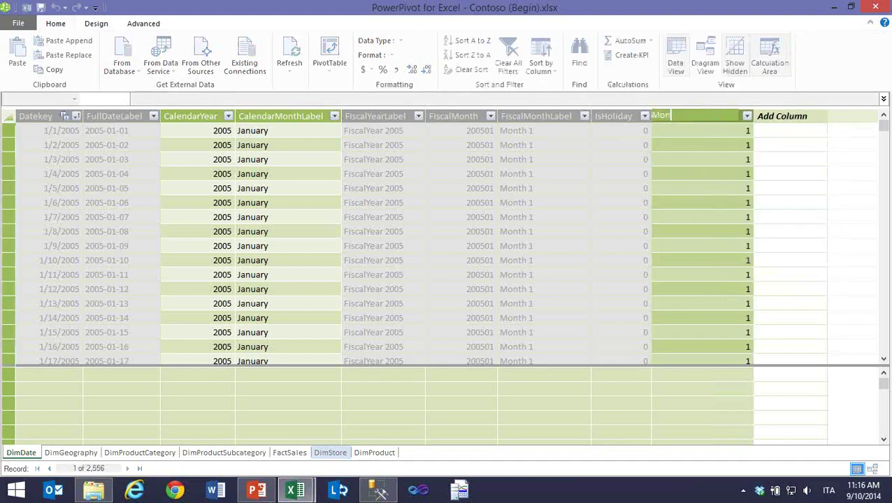
pyautogui.write('thNamber')
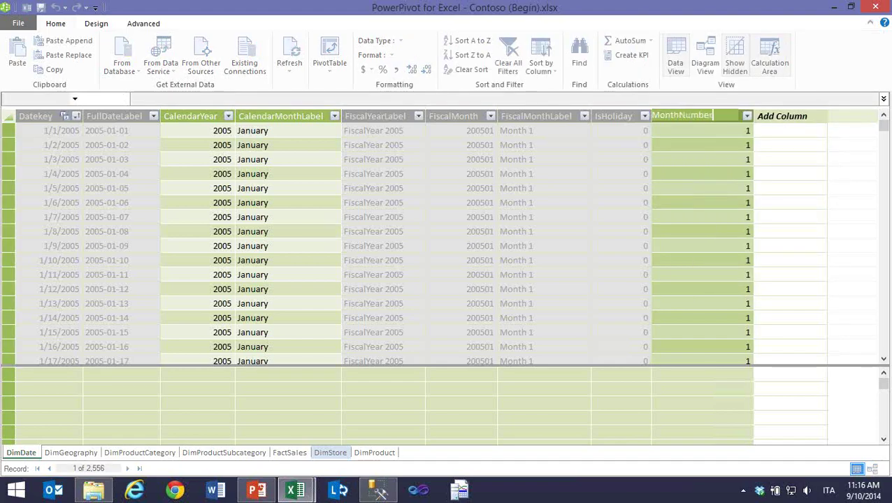
pyautogui.press('Return')
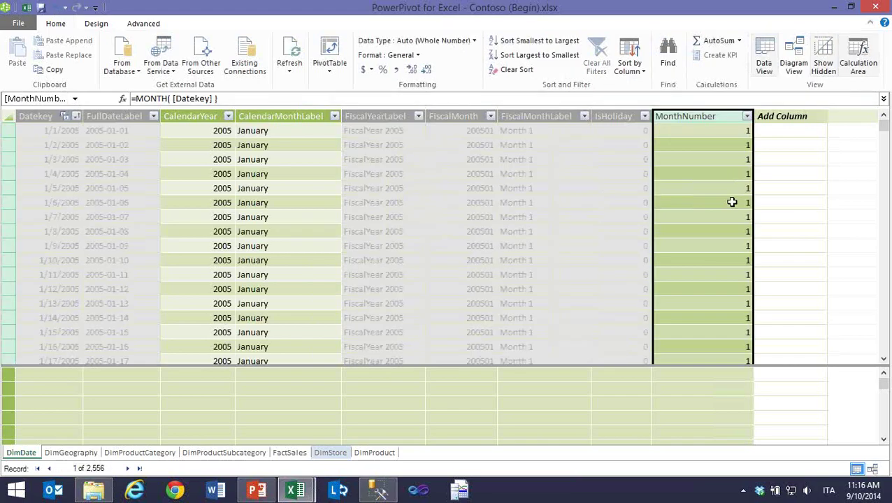
# - Set the CalendarMonthLabel column in DimDate to sort by the MonthNumber column
pyautogui.click(272, 142)
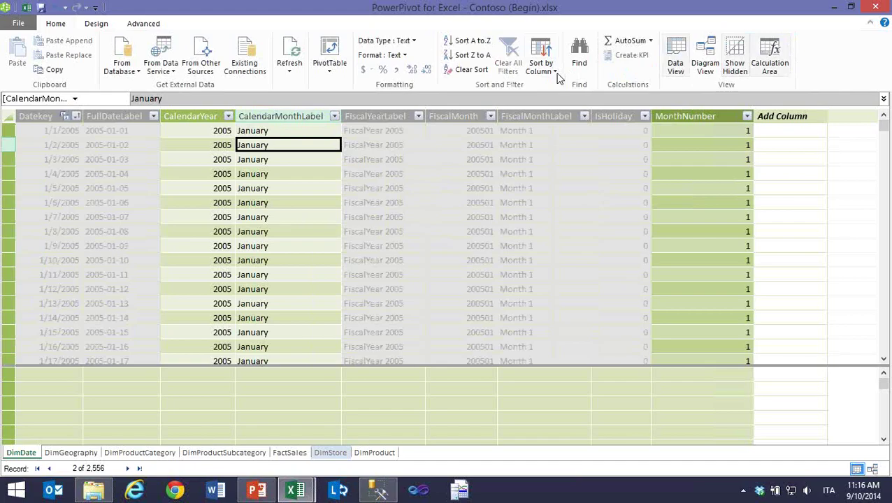
pyautogui.click(554, 72)
pyautogui.click(574, 85)
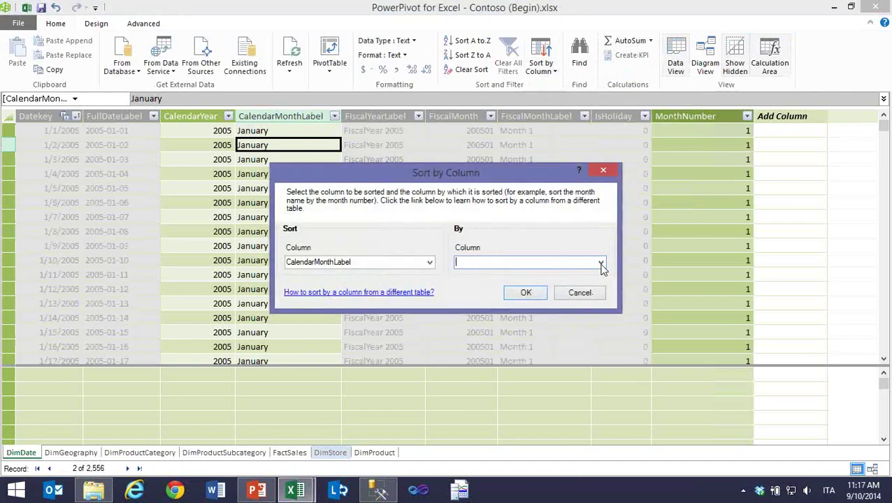
pyautogui.click(598, 262)
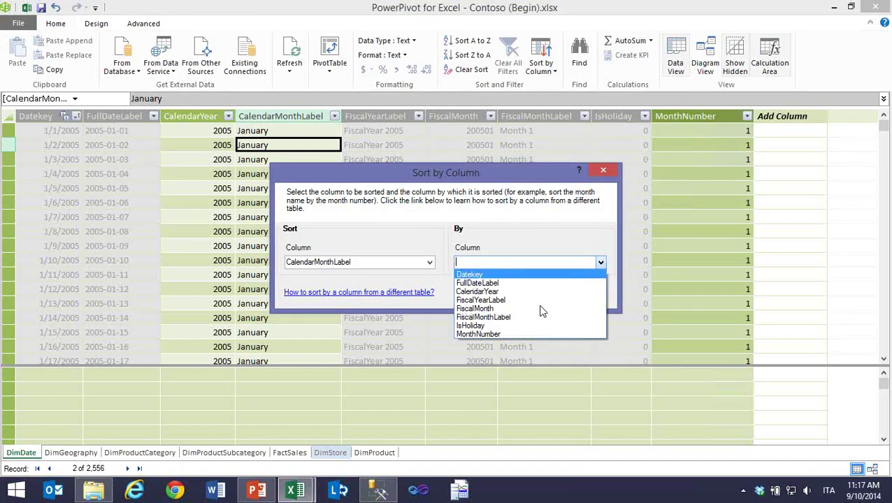
pyautogui.click(496, 336)
pyautogui.click(521, 293)
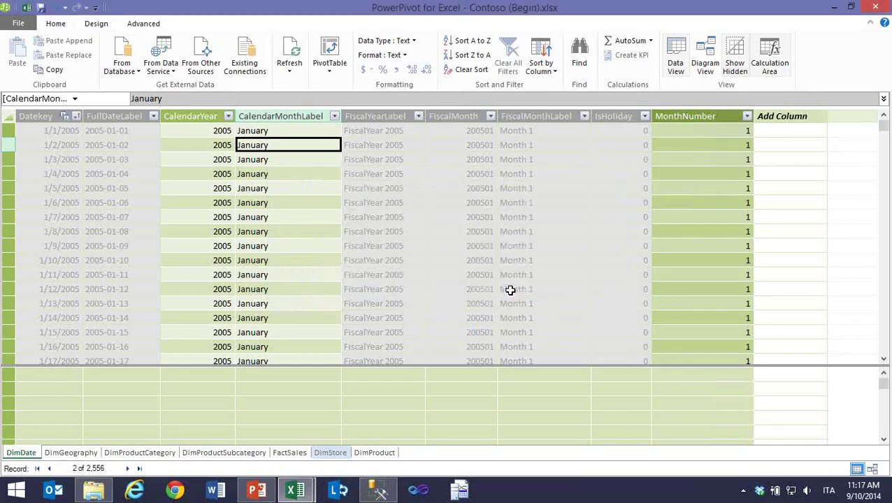
pyautogui.click(311, 157)
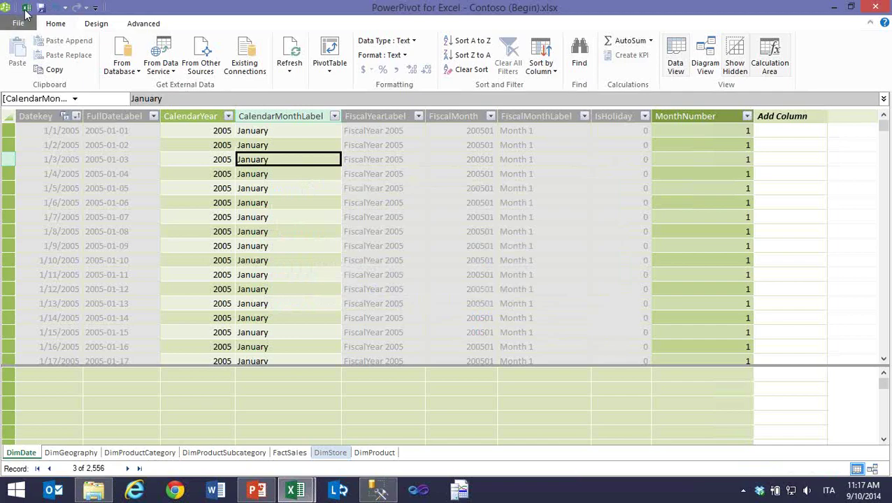
# - Switch to the Excel workbook and check the order of the month labels in the Sales PivotTable
pyautogui.click(25, 8)
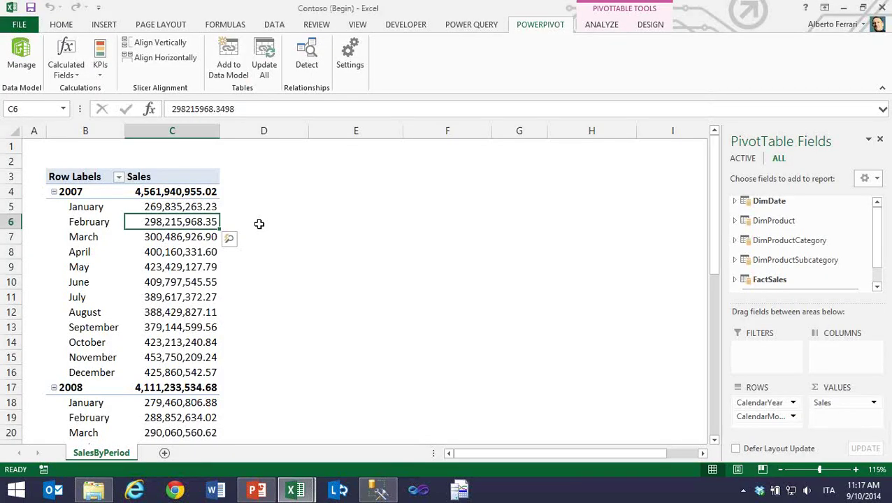
pyautogui.click(259, 224)
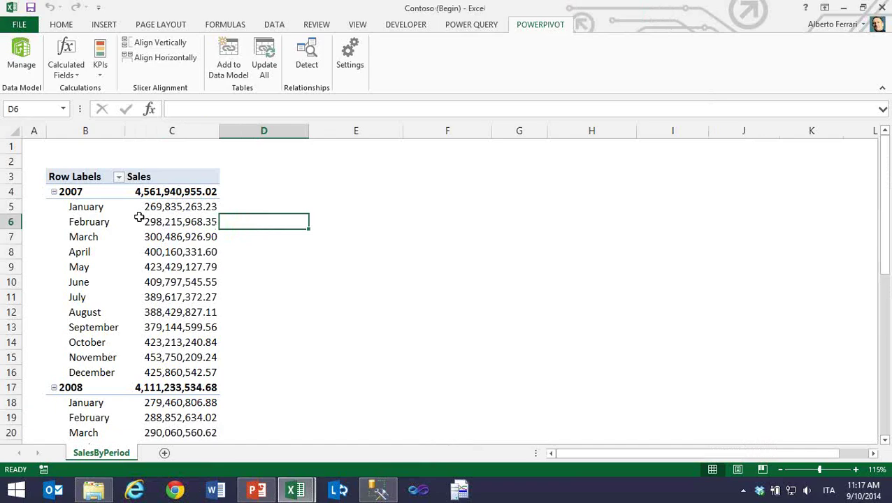
pyautogui.click(119, 297)
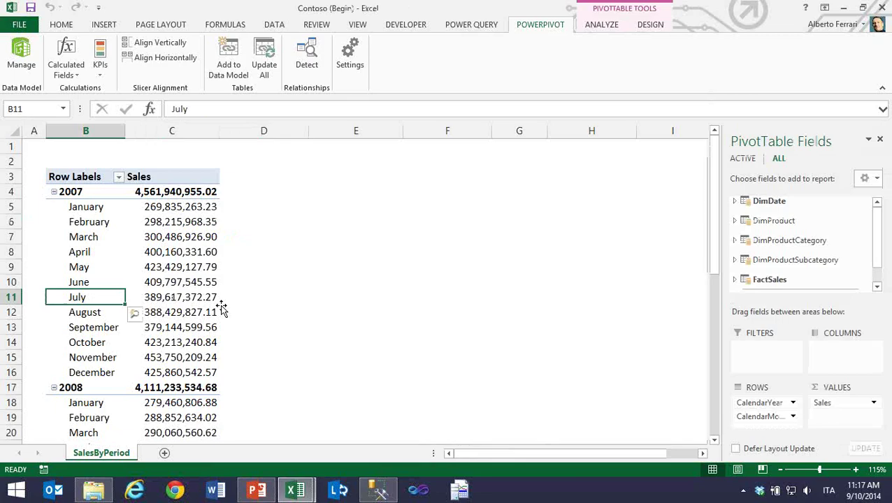
pyautogui.click(218, 302)
pyautogui.click(291, 313)
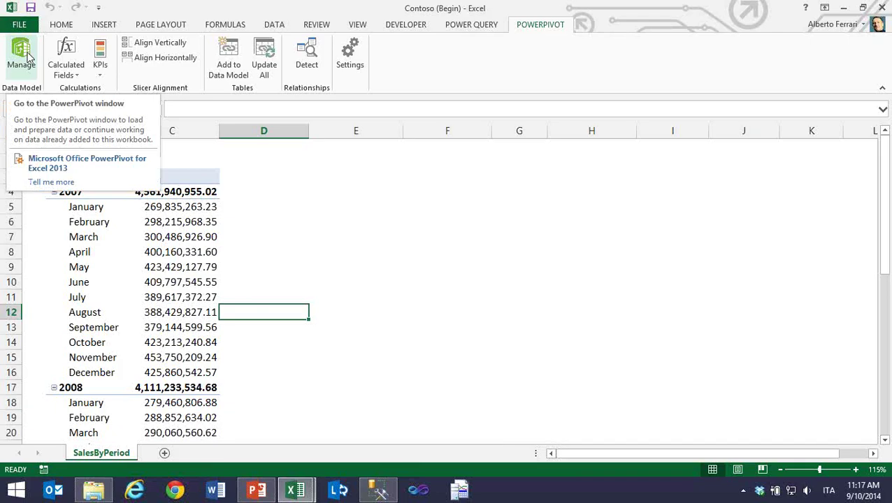
# - In the PowerPivot diagram view, create a DimDate hierarchy named Calendar from the CalendarYear, CalendarMonthLabel and FullDateLabel columns
pyautogui.click(21, 56)
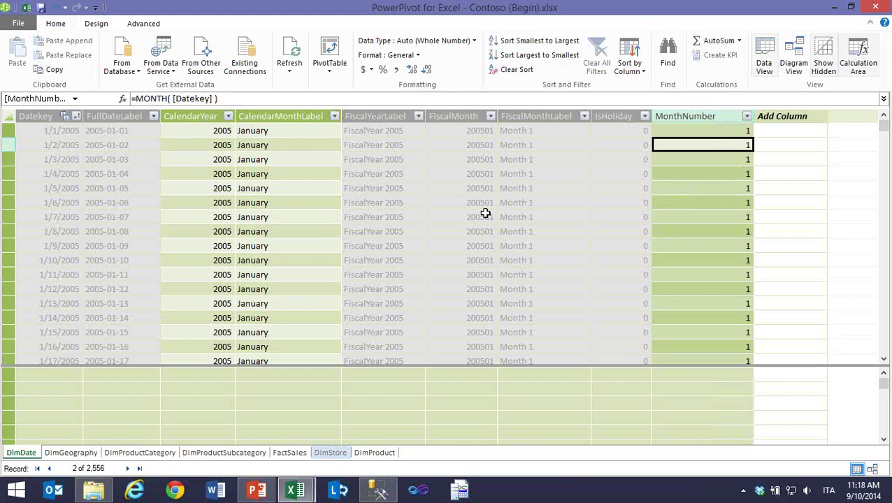
pyautogui.click(256, 173)
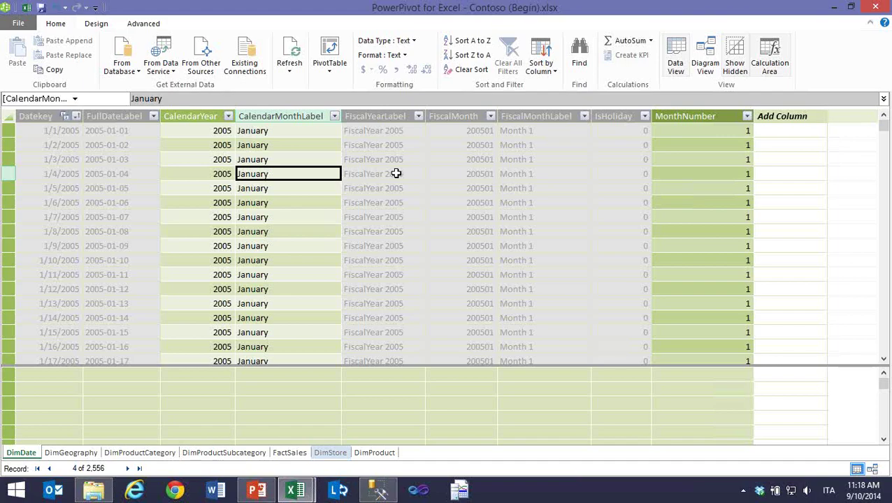
pyautogui.click(873, 470)
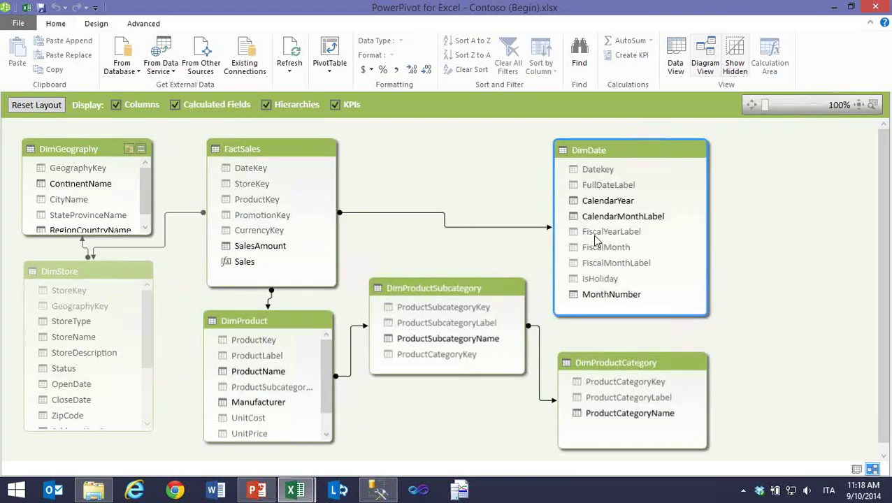
pyautogui.click(620, 201)
pyautogui.keyDown('ctrl'); pyautogui.click(643, 217); pyautogui.keyUp('ctrl')
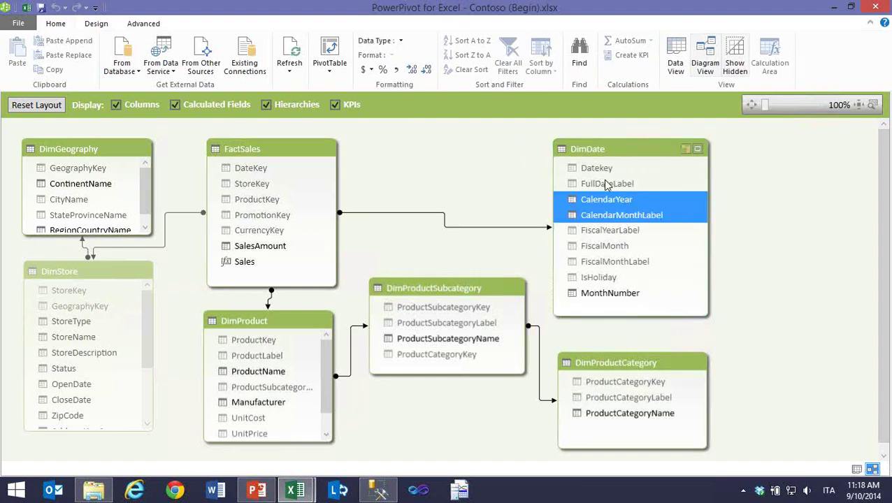
pyautogui.keyDown('ctrl'); pyautogui.click(607, 184); pyautogui.keyUp('ctrl')
pyautogui.rightClick(606, 184)
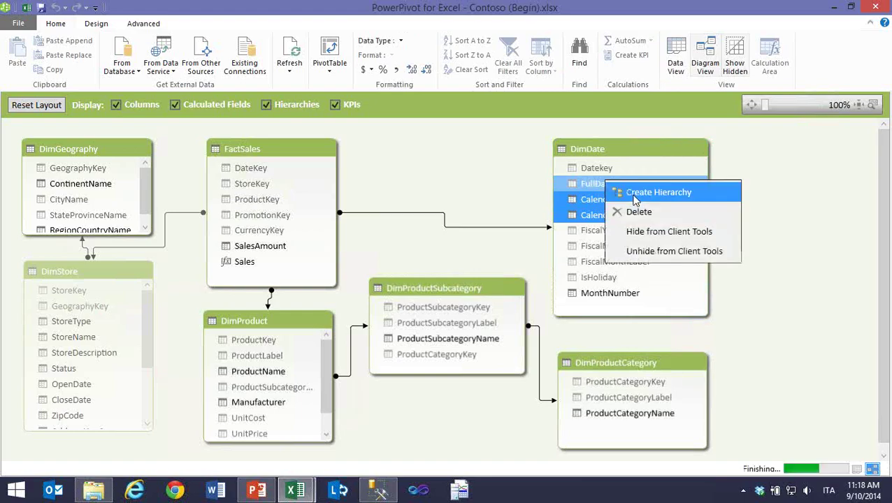
pyautogui.click(634, 194)
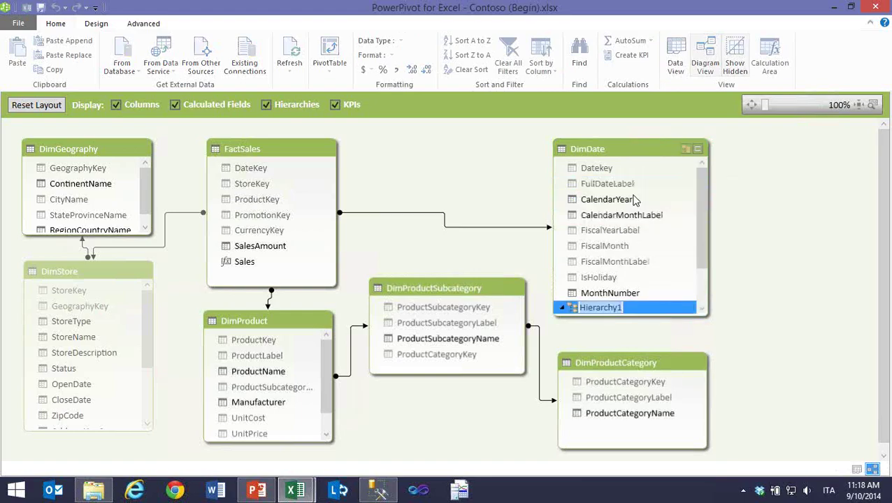
pyautogui.write('Calend')
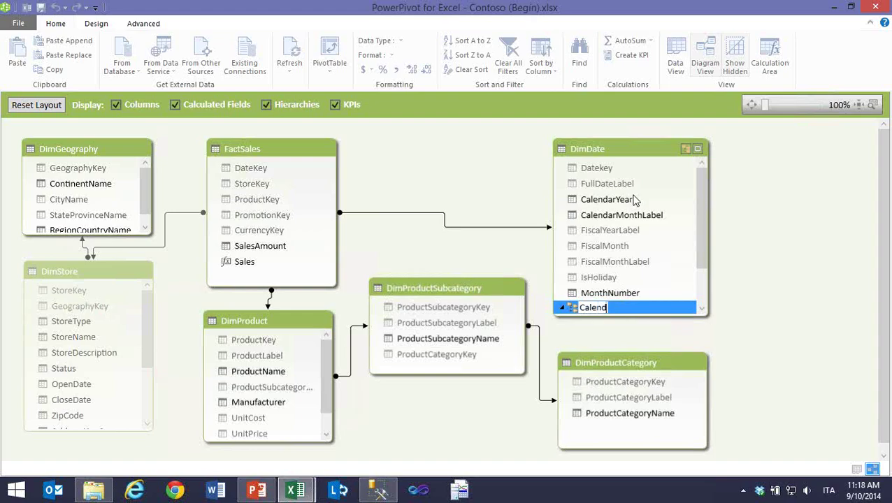
pyautogui.write('ar')
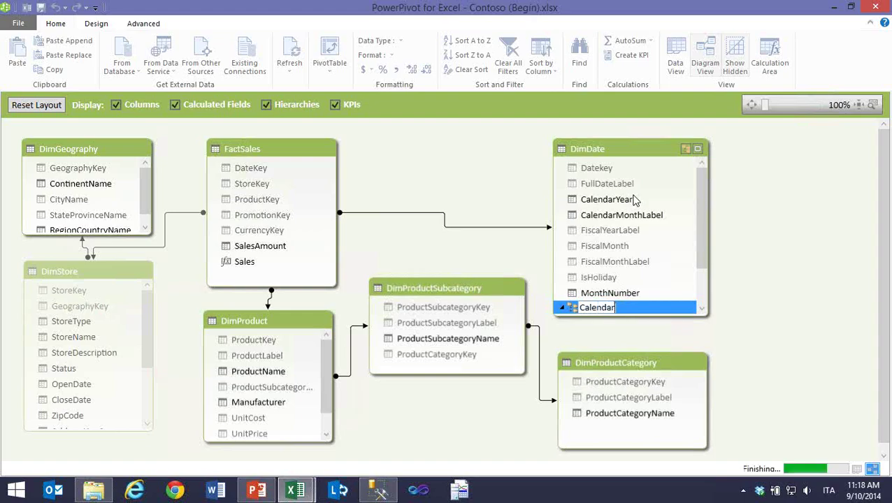
pyautogui.press('Return')
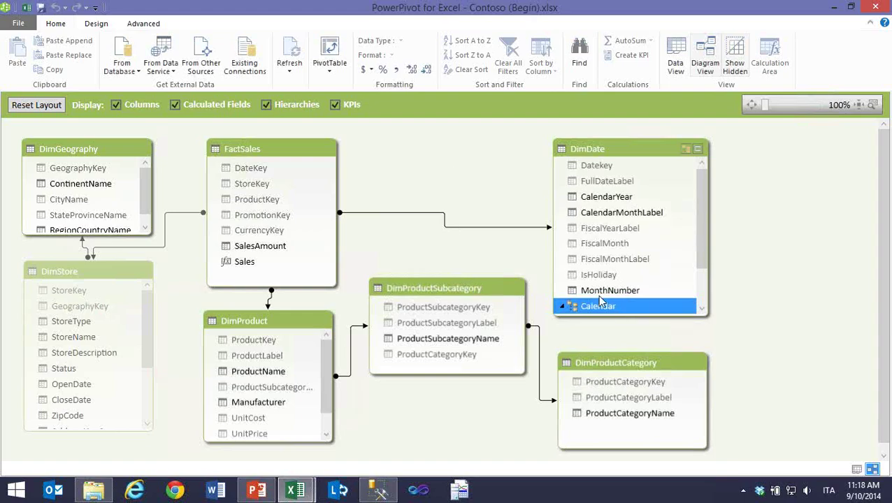
# - Switch to the Excel workbook and remove the CalendarMonthLabel and CalendarYear fields from the Sales PivotTable's rows
pyautogui.click(26, 8)
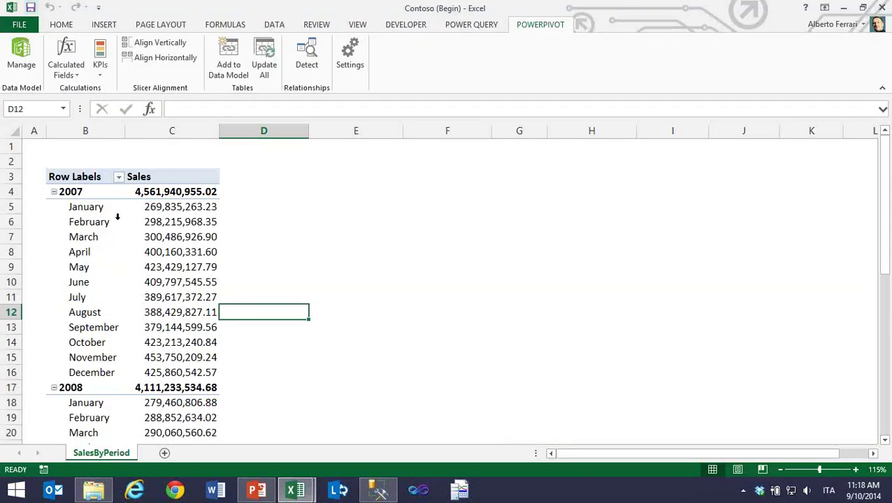
pyautogui.click(118, 217)
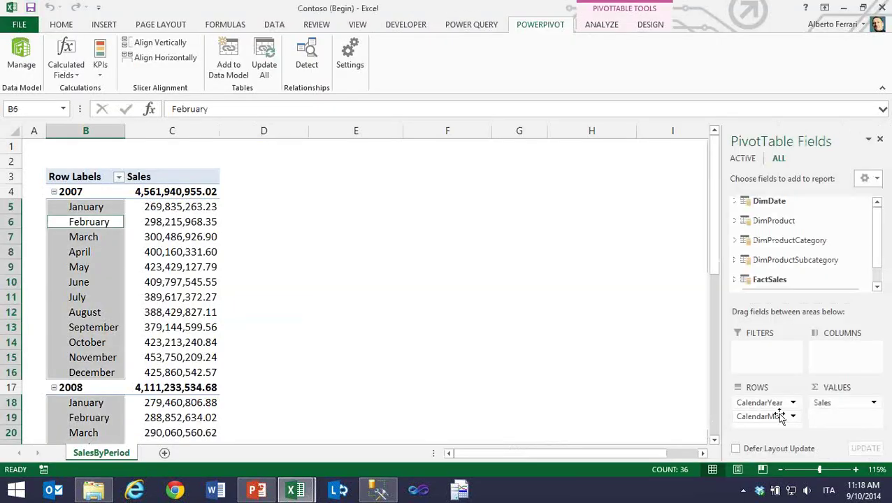
pyautogui.moveTo(771, 419); pyautogui.dragTo(788, 256)
pyautogui.moveTo(762, 417); pyautogui.dragTo(811, 259)
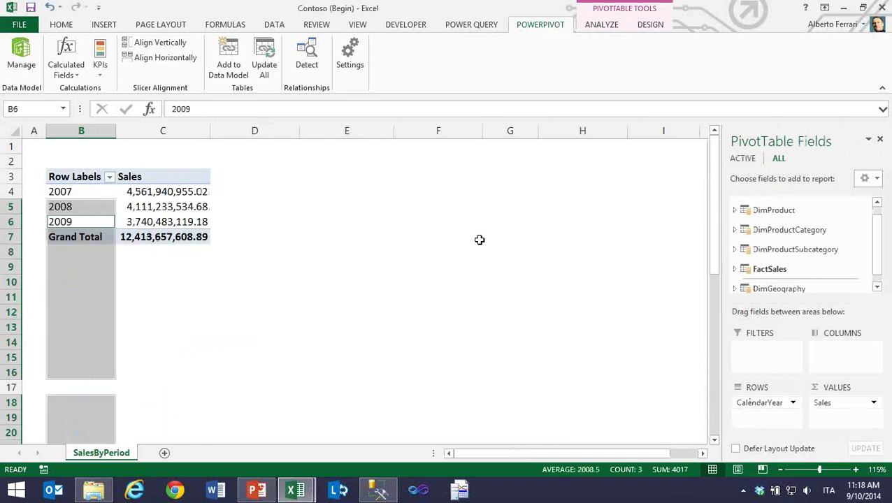
pyautogui.moveTo(479, 239); pyautogui.dragTo(482, 239)
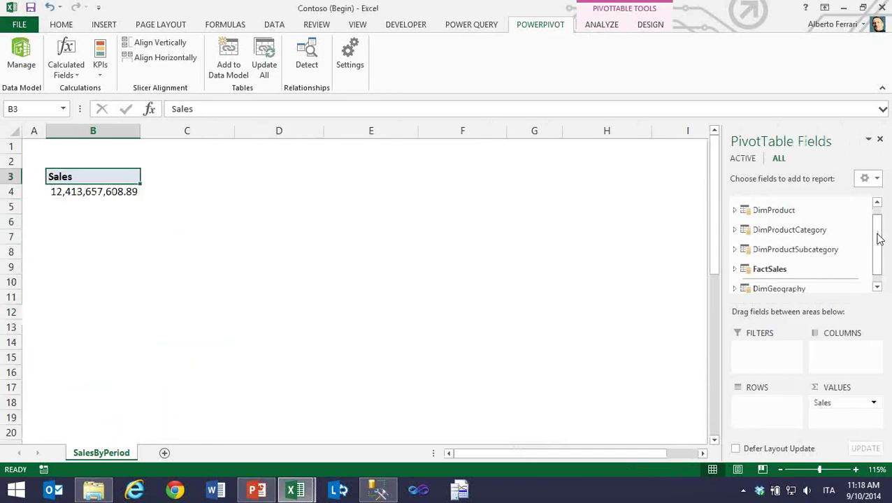
# - Add the Calendar hierarchy from DimDate to the PivotTable's rows
pyautogui.scroll(1, 742, 204)
pyautogui.click(741, 203)
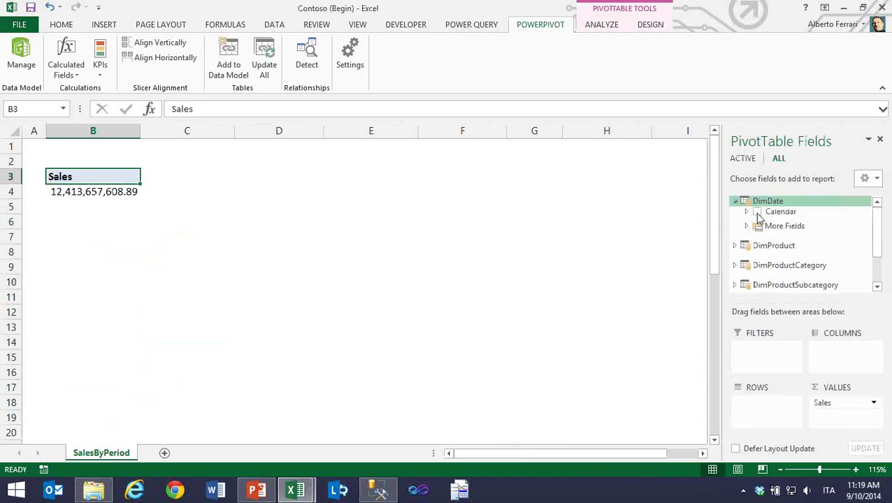
pyautogui.click(758, 212)
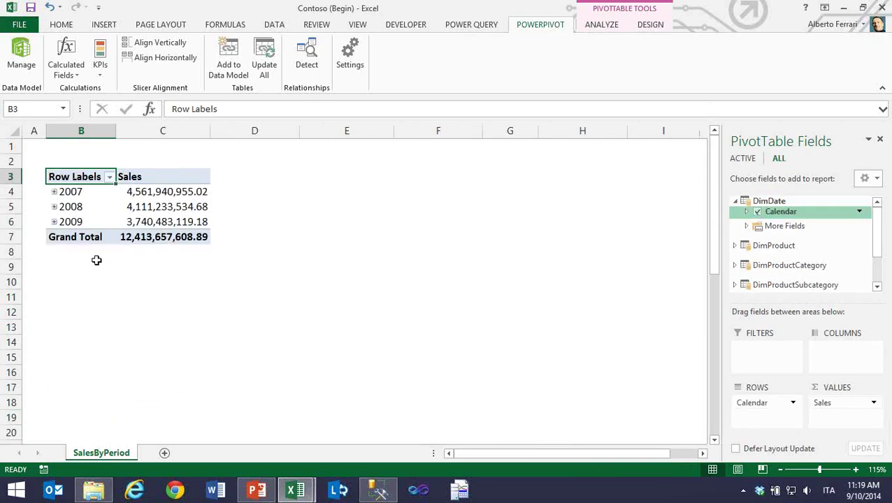
# - Drill down through 2008 and February to the daily sales in the PivotTable, and collapse both levels again
pyautogui.click(53, 207)
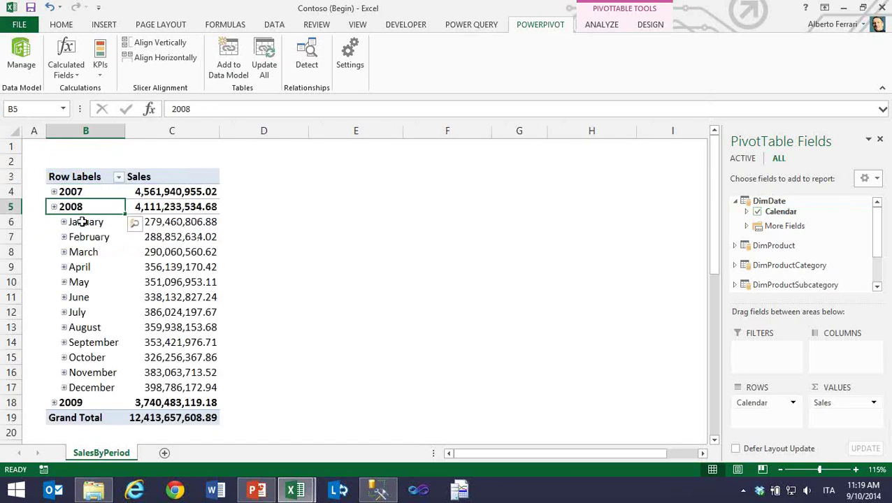
pyautogui.moveTo(86, 222); pyautogui.dragTo(83, 252)
pyautogui.moveTo(96, 357); pyautogui.dragTo(94, 358)
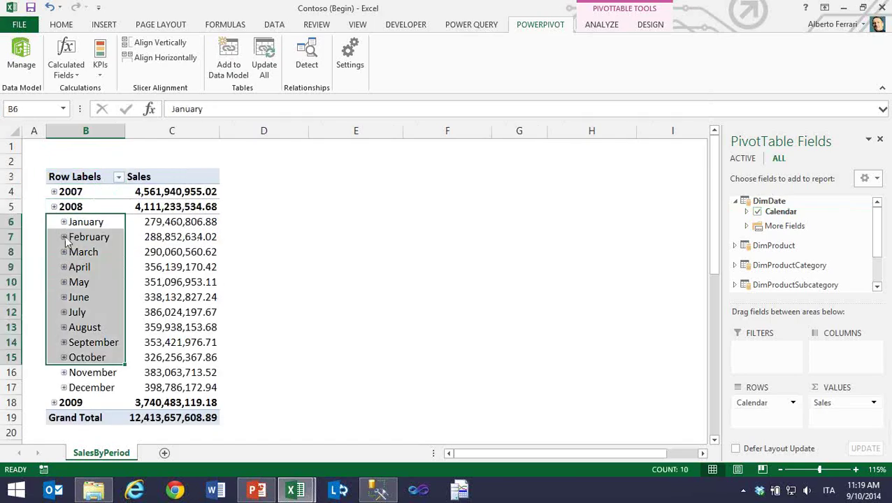
pyautogui.click(66, 239)
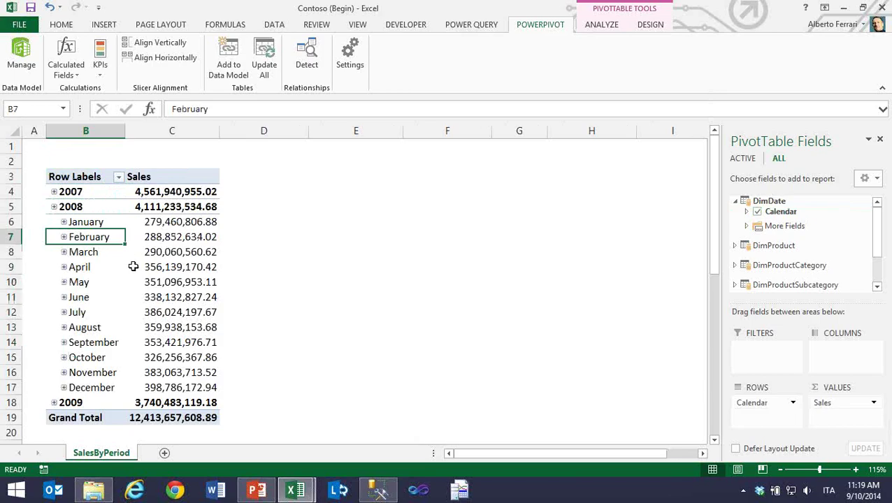
pyautogui.click(126, 297)
pyautogui.scroll(-4, 126, 297)
pyautogui.scroll(4, 105, 280)
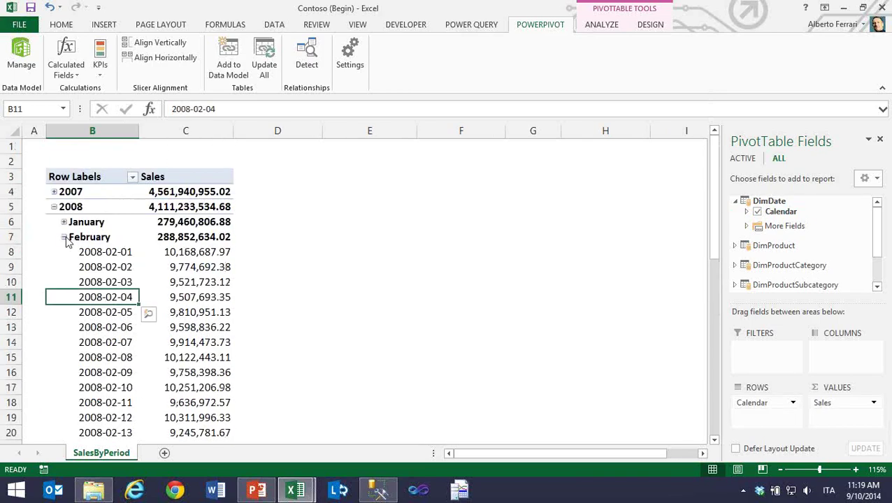
pyautogui.click(65, 238)
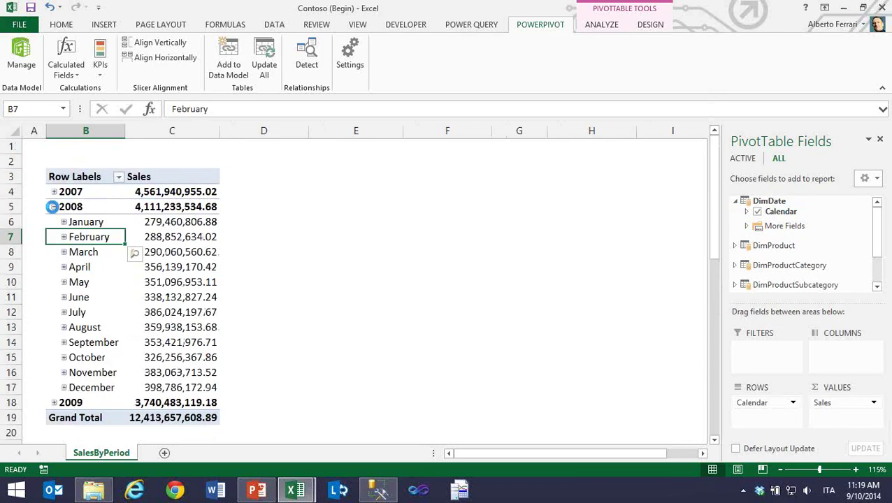
pyautogui.click(54, 207)
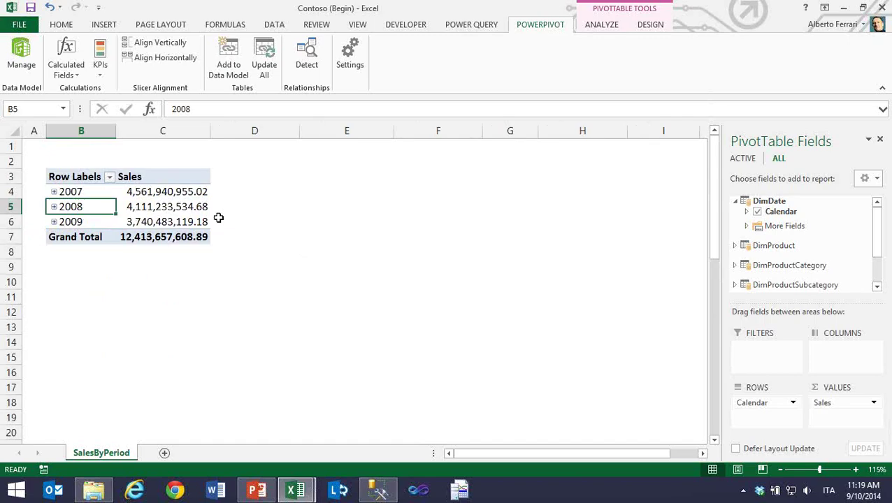
pyautogui.press('Down')
pyautogui.press('Right')
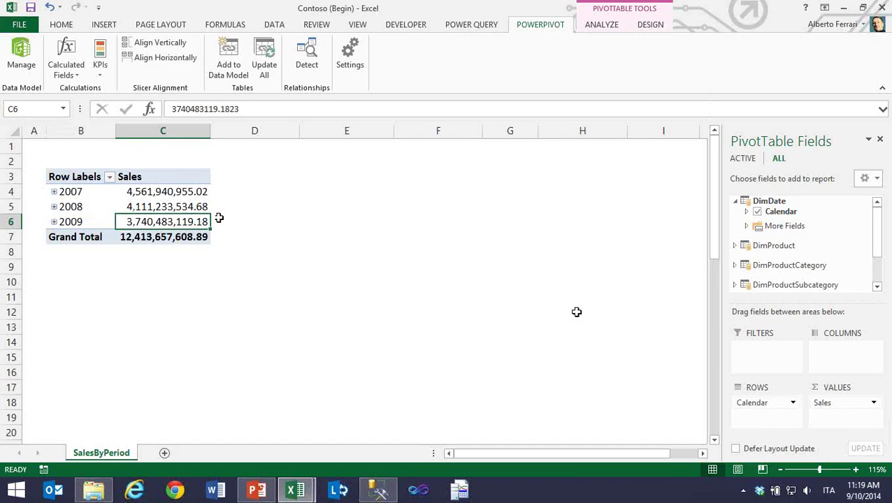
# - Switch to the PowerPivot window and examine the DimProduct columns and the chain of tables to DimProductSubcategory and DimProductCategory
pyautogui.click(16, 51)
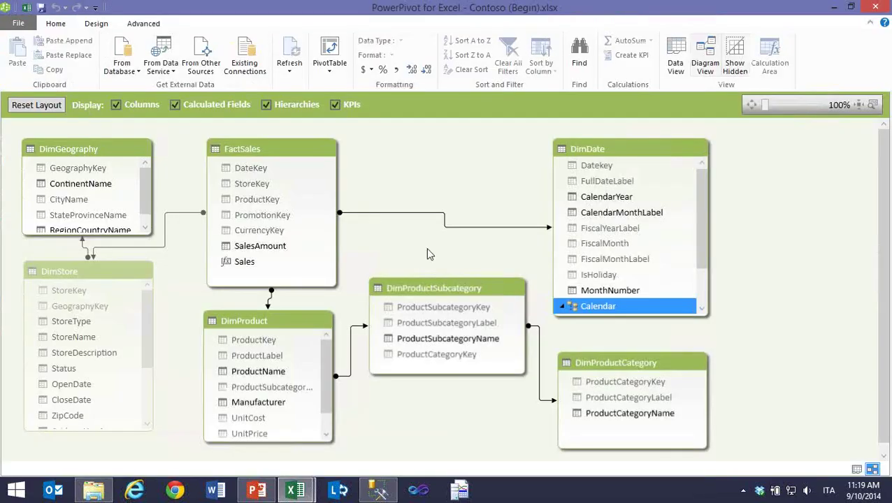
pyautogui.click(276, 323)
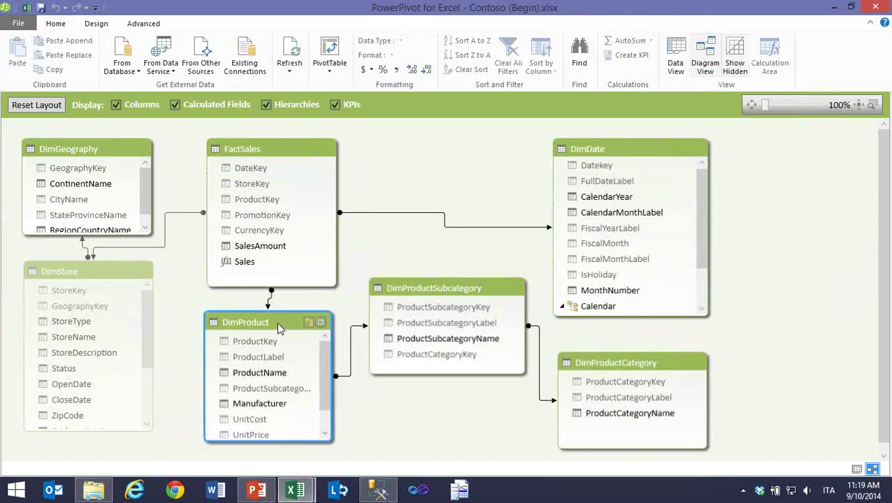
pyautogui.click(629, 357)
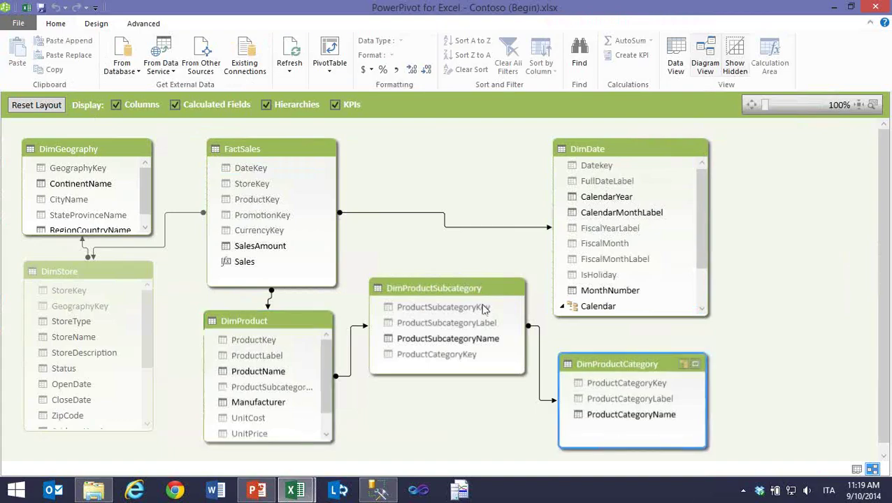
pyautogui.click(299, 308)
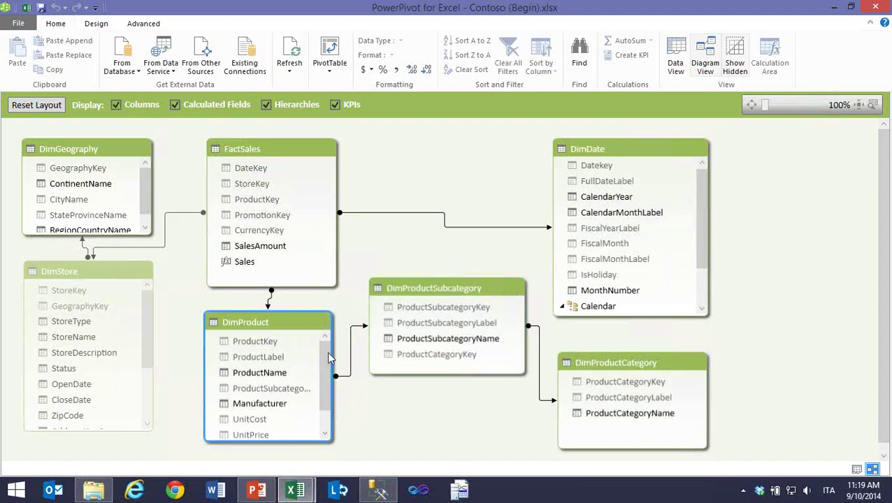
pyautogui.scroll(-2, 327, 351)
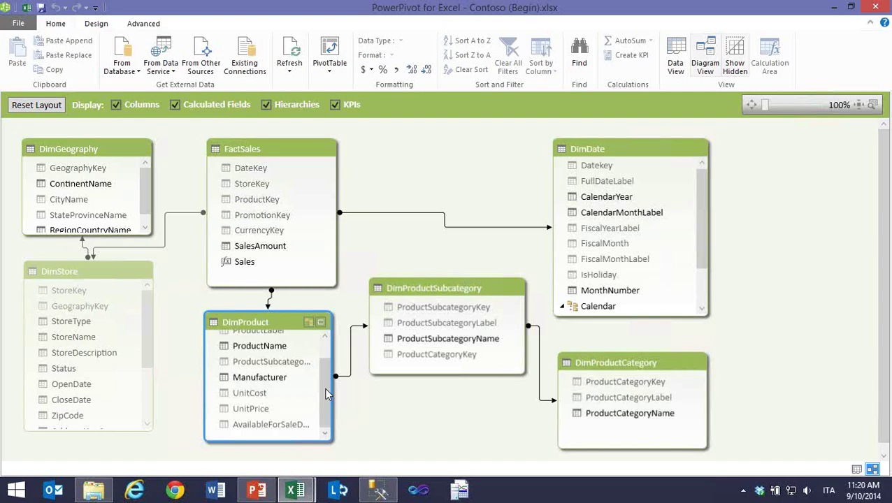
pyautogui.scroll(2, 324, 350)
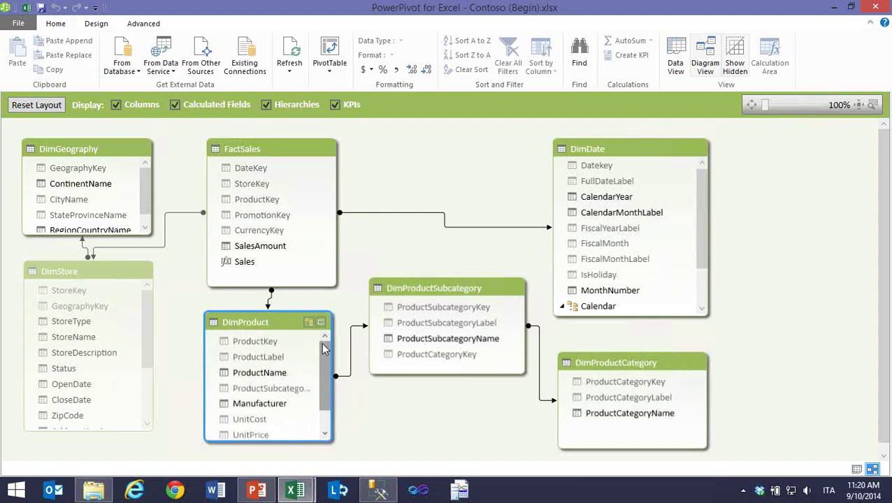
# - In the DimProduct data grid, add a calculated column with the formula =RELATED( DimProductCategory[ProductCategoryName] )
pyautogui.click(856, 470)
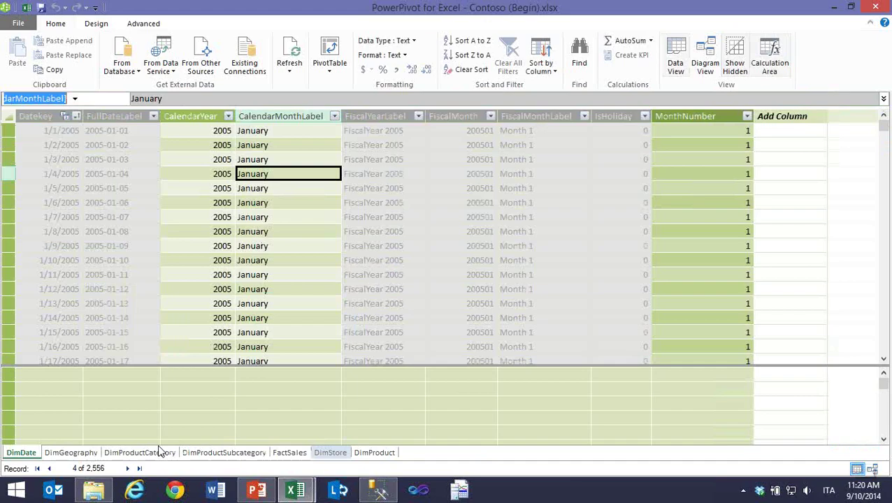
pyautogui.click(381, 454)
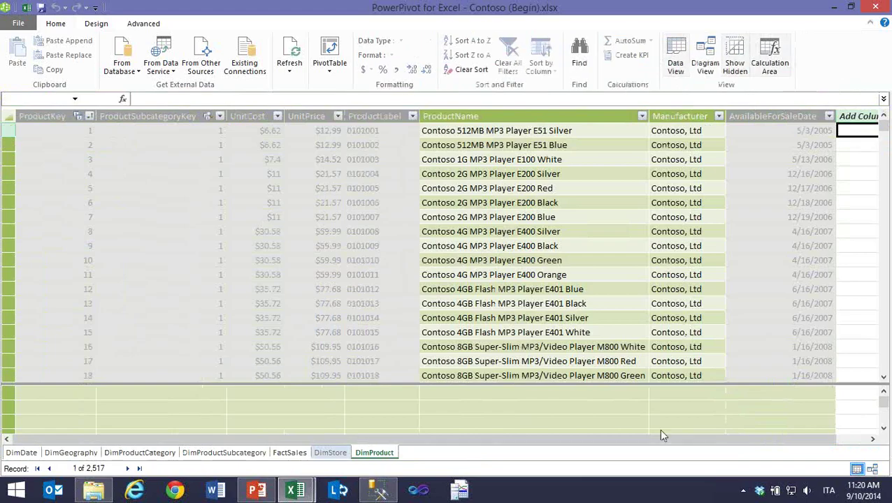
pyautogui.click(142, 95)
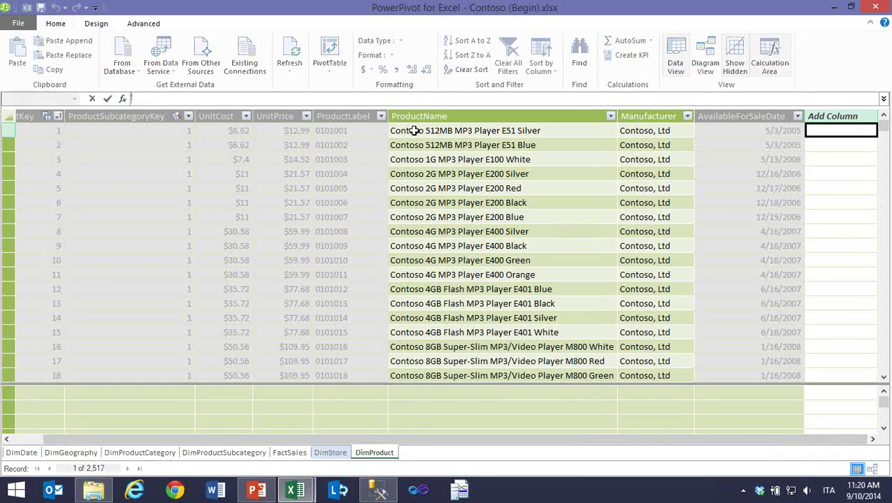
pyautogui.write('=REL')
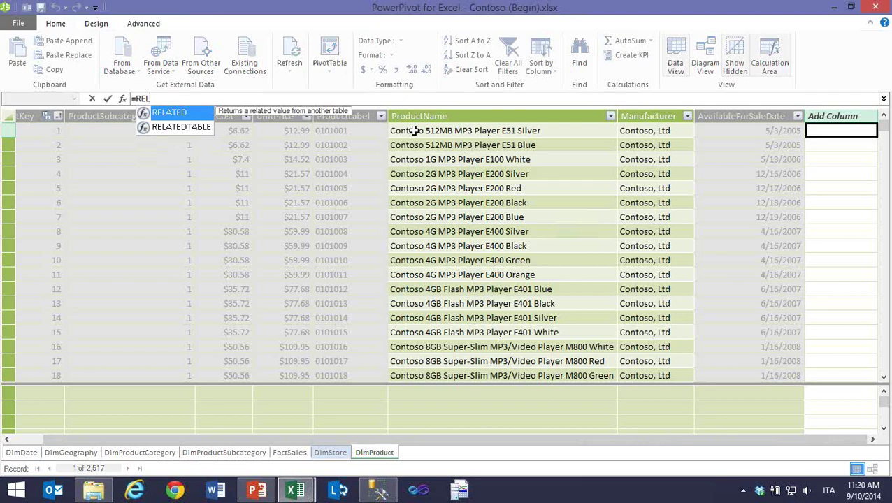
pyautogui.press('Tab')
pyautogui.write('DimP')
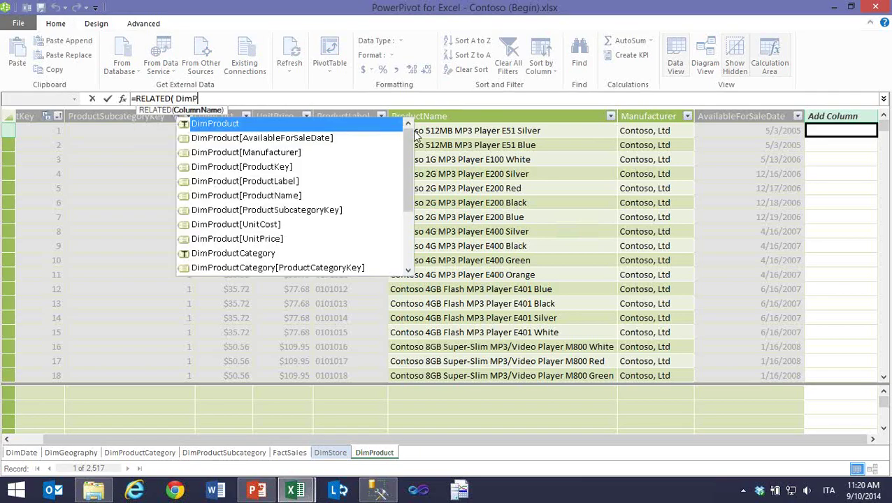
pyautogui.write('roductCa\\')
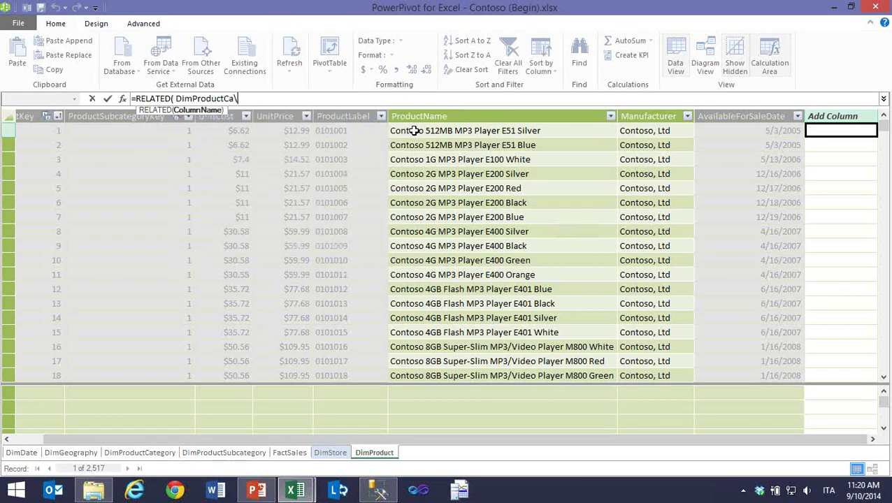
pyautogui.press('BackSpace')
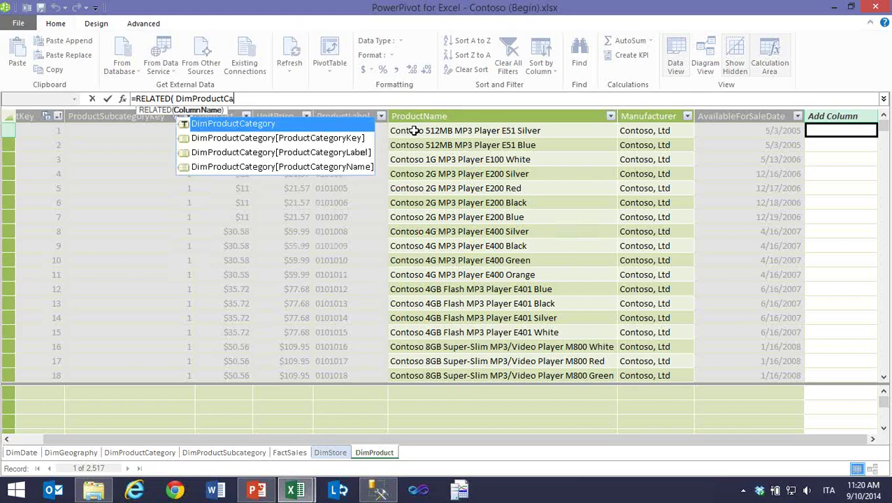
pyautogui.press('Tab')
pyautogui.write('[')
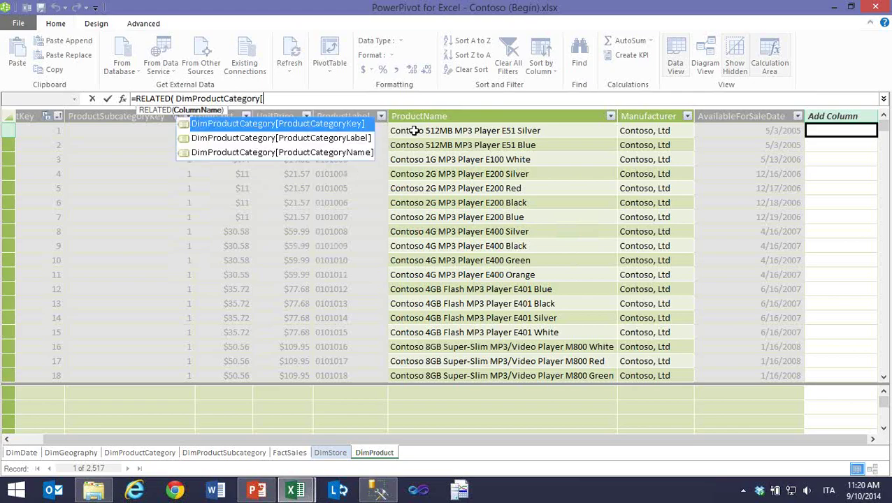
pyautogui.press('Down')
pyautogui.press('Down')
pyautogui.press('Tab')
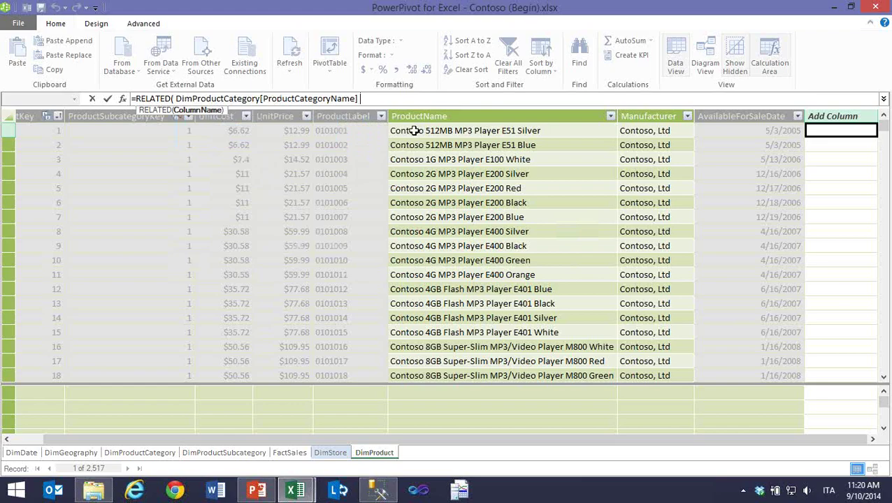
pyautogui.write(')')
pyautogui.press('Return')
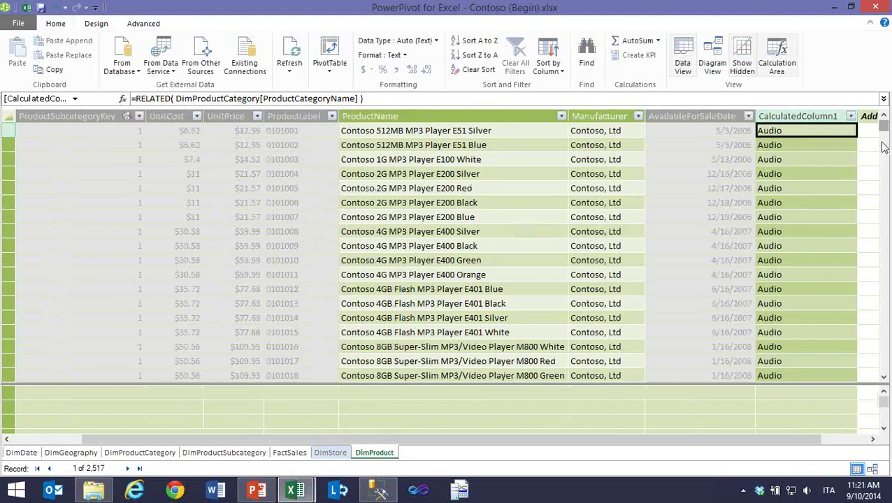
# - Rename the new category name column in DimProduct as Category
pyautogui.moveTo(885, 147); pyautogui.dragTo(886, 120)
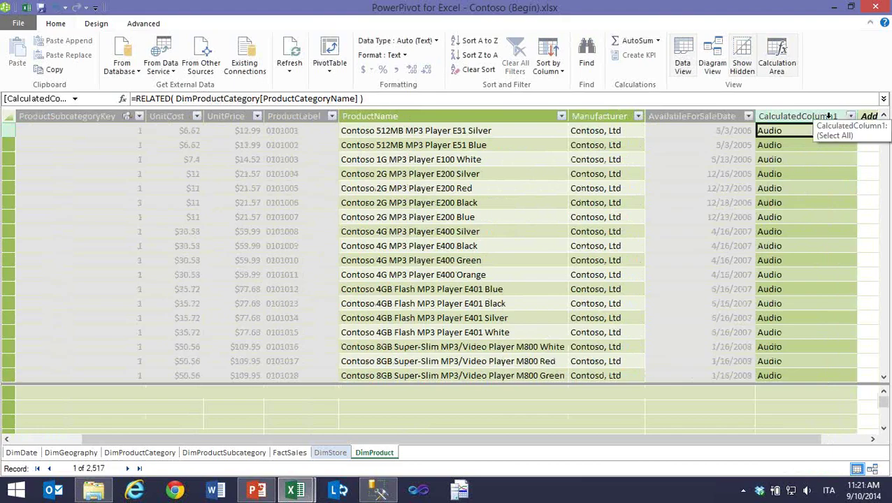
pyautogui.rightClick(769, 116)
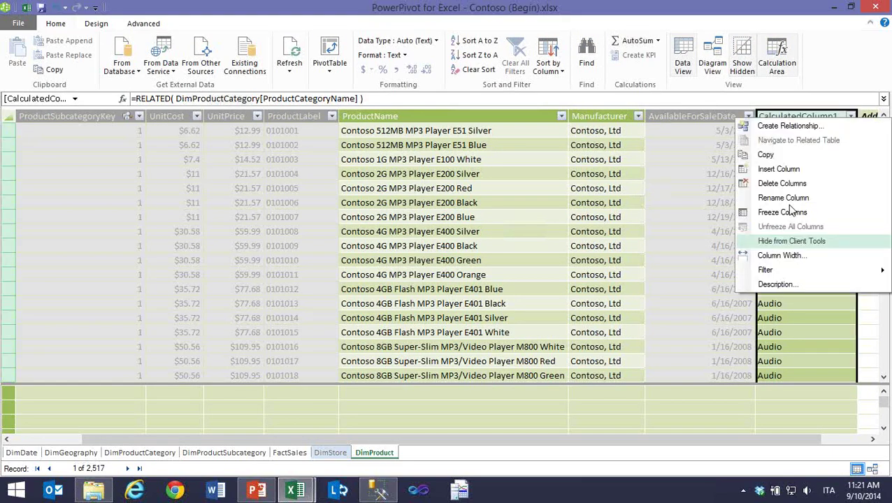
pyautogui.click(789, 198)
pyautogui.write('Categor')
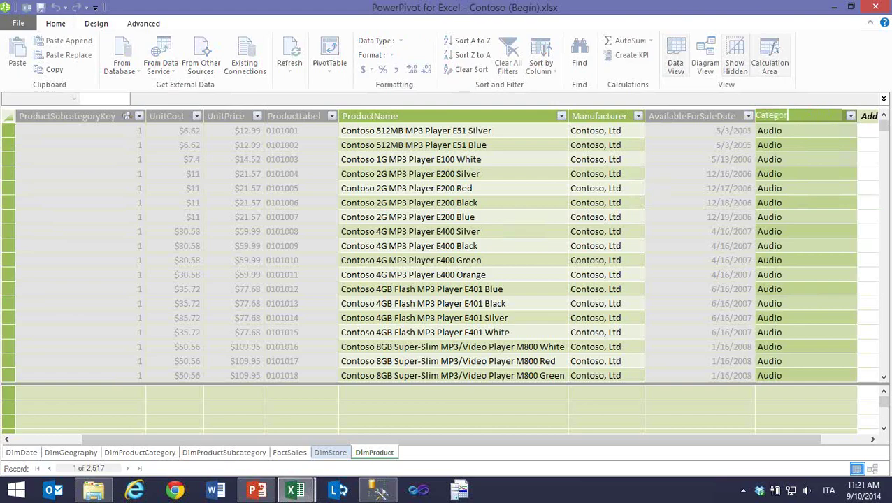
pyautogui.write('y')
pyautogui.press('Return')
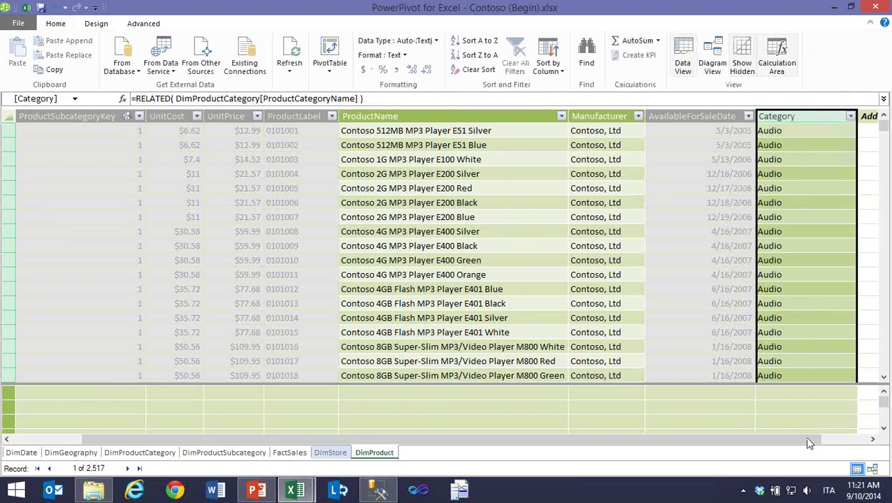
# - Add another calculated column to DimProduct with the formula =RELATED( DimProductSubcategory[ProductSubcategoryName] )
pyautogui.click(831, 441)
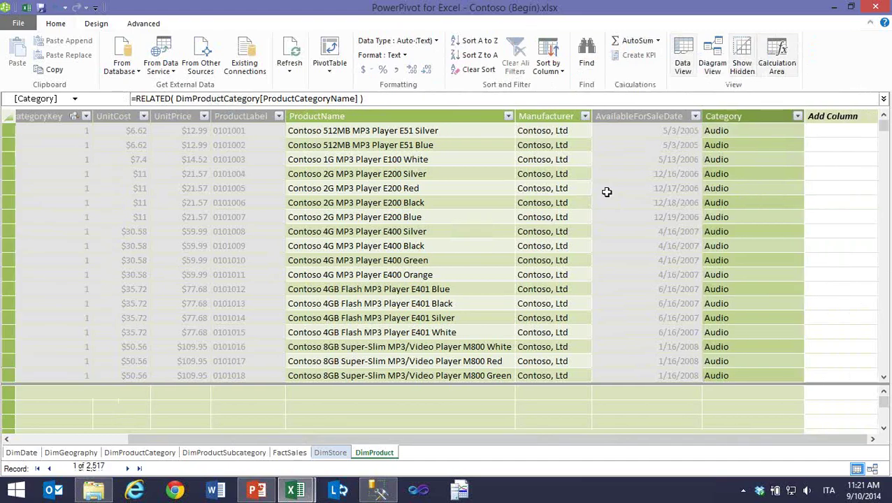
pyautogui.press('Right')
pyautogui.click(144, 96)
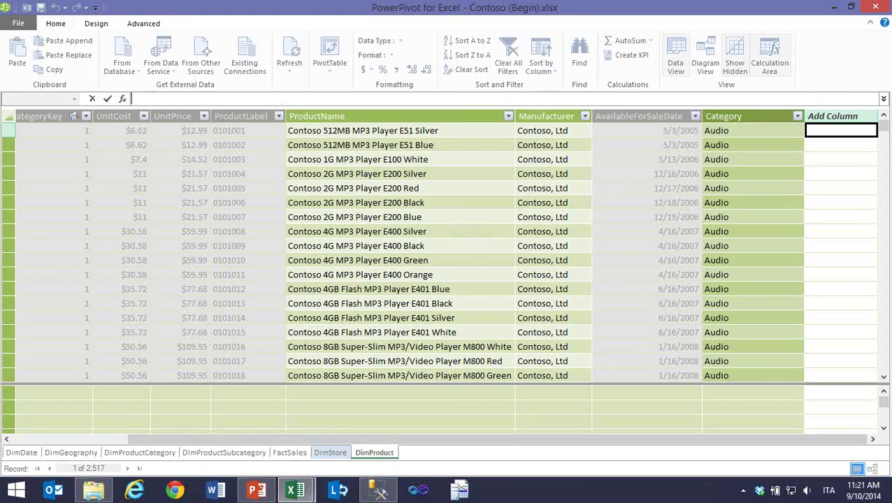
pyautogui.write('=REL')
pyautogui.press('Tab')
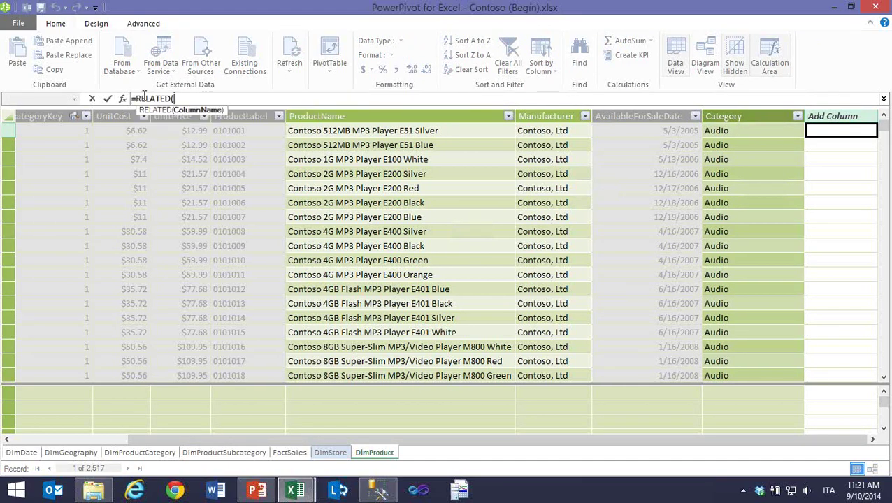
pyautogui.write('Dim')
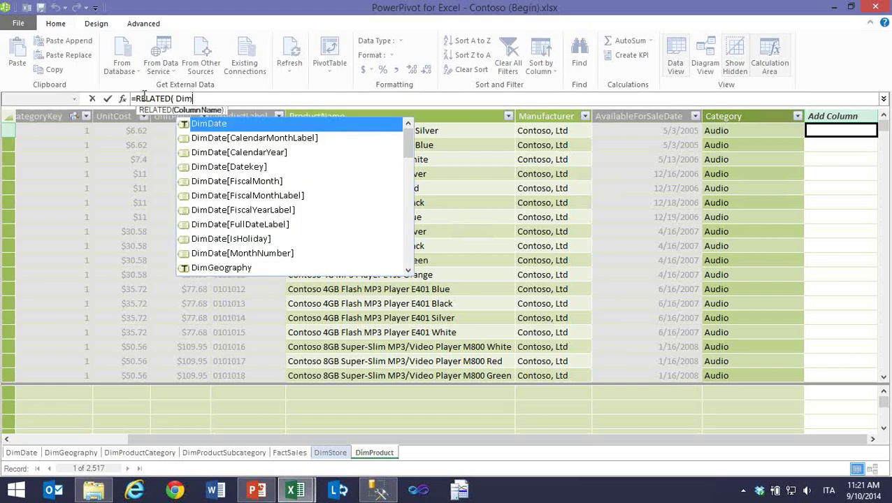
pyautogui.write('P')
pyautogui.press('Tab')
pyautogui.write('S')
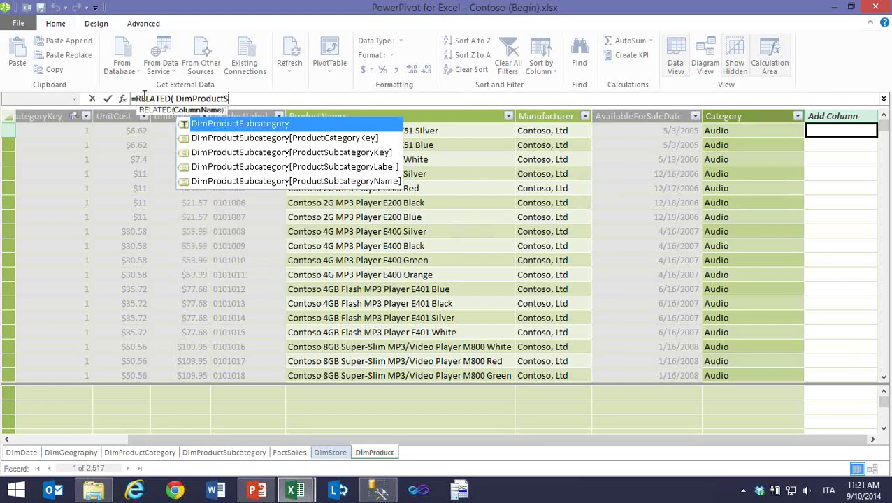
pyautogui.press('Tab')
pyautogui.write('[')
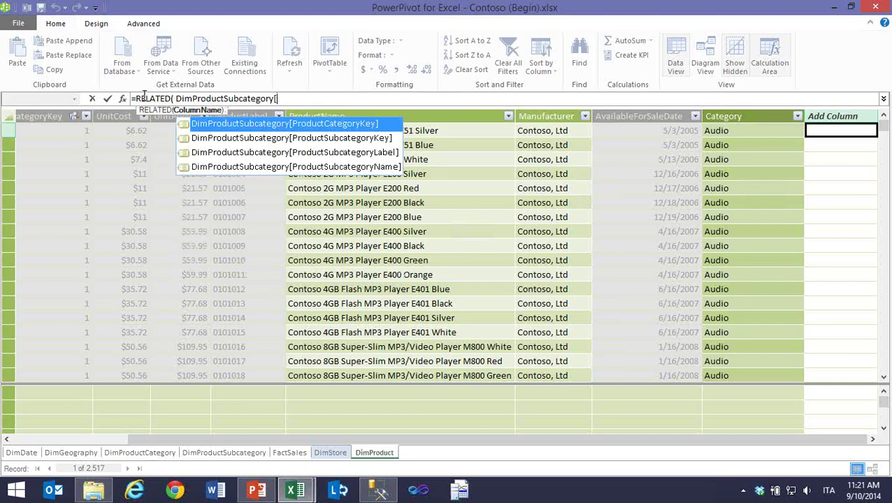
pyautogui.press('Down')
pyautogui.press('Down')
pyautogui.press('Down')
pyautogui.press('Tab')
pyautogui.write(')')
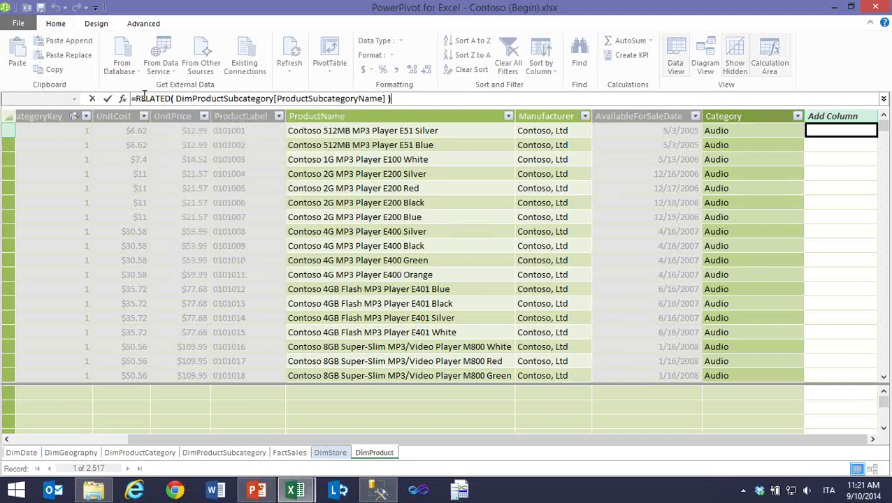
pyautogui.press('Return')
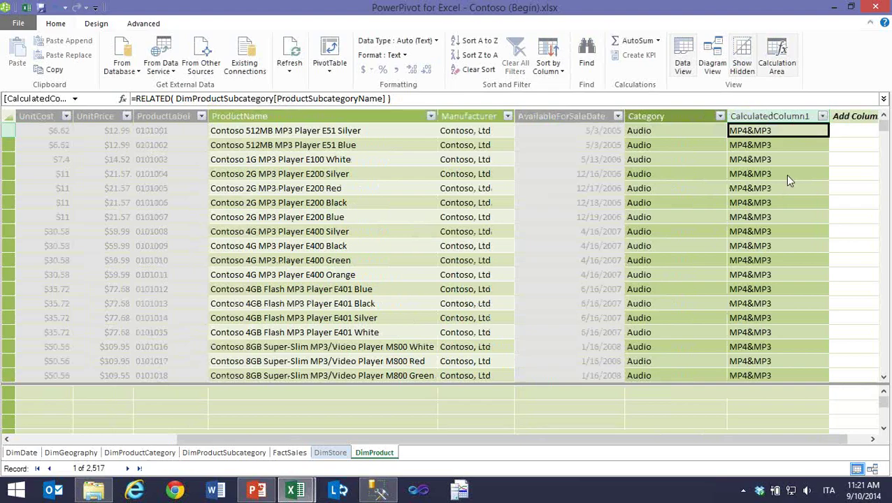
# - Rename the new subcategory name column in DimProduct as Subcategory
pyautogui.rightClick(769, 116)
pyautogui.click(782, 201)
pyautogui.write('Sub')
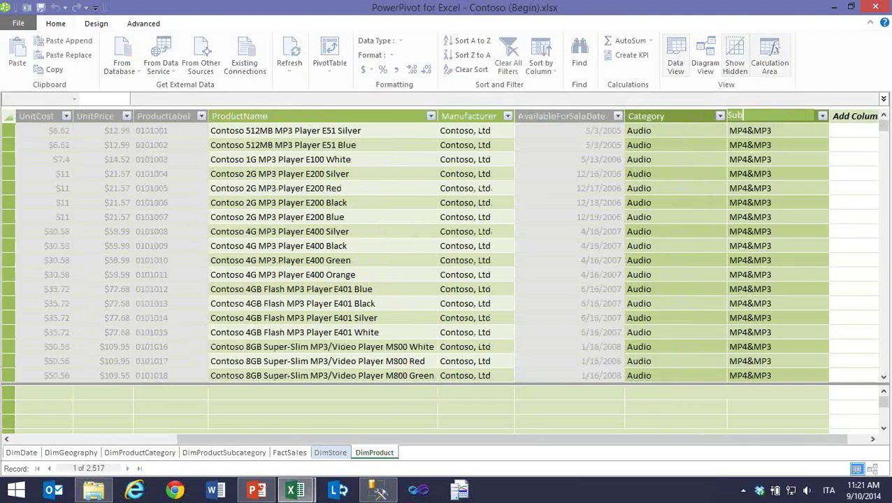
pyautogui.write('category')
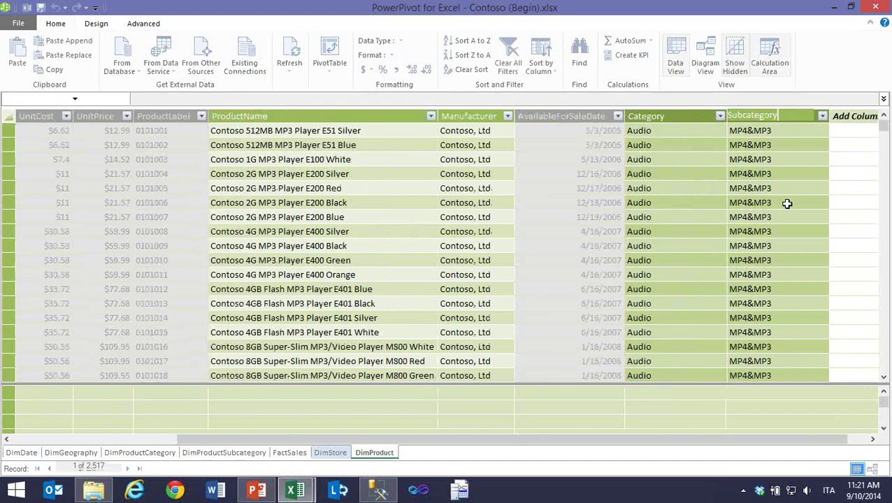
pyautogui.press('Return')
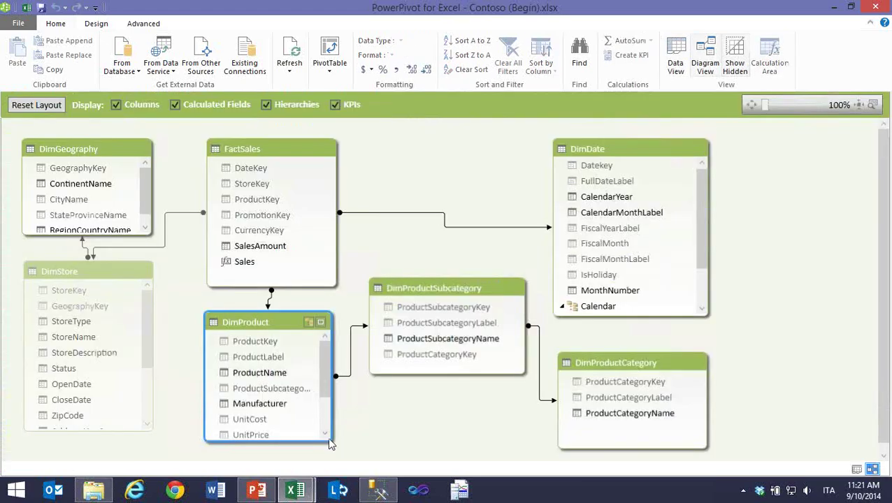
# - In the diagram of tables, create a hierarchy named CatSubcat in DimProduct from Category, Subcategory and ProductName
pyautogui.moveTo(325, 381); pyautogui.dragTo(247, 414)
pyautogui.click(248, 413)
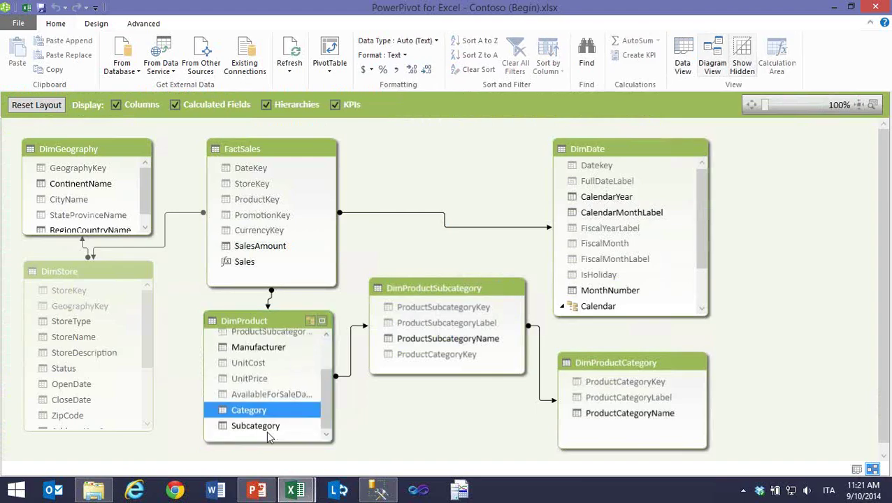
pyautogui.hotkey('shift', 'Down')
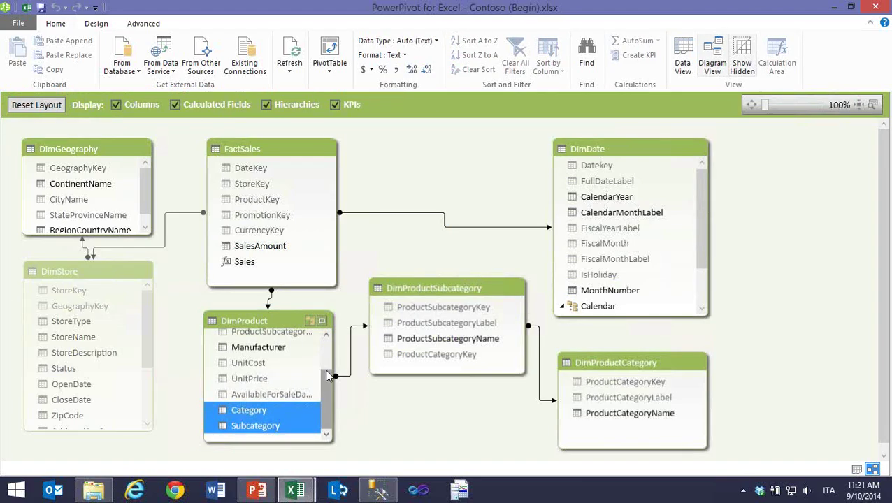
pyautogui.scroll(1, 328, 375)
pyautogui.rightClick(274, 366)
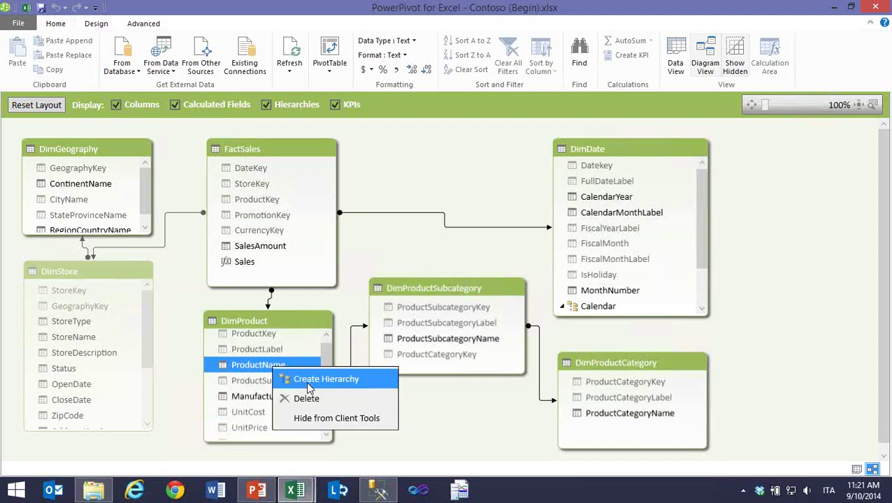
pyautogui.click(308, 386)
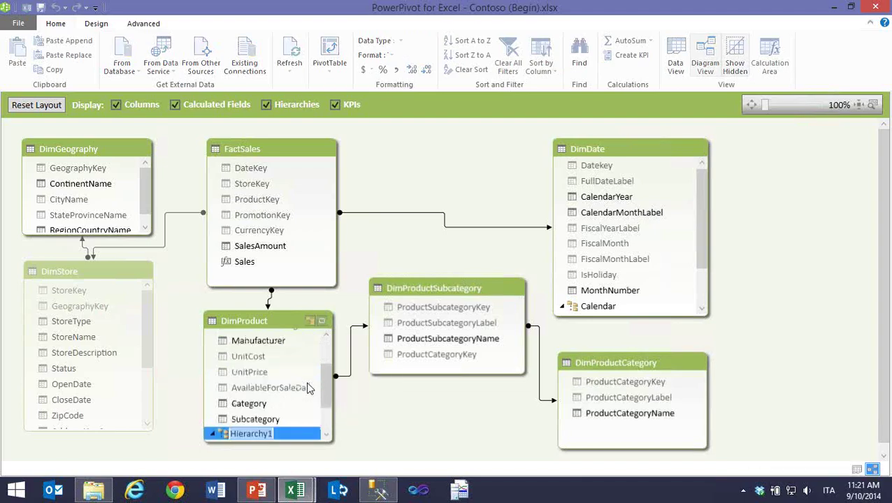
pyautogui.write('CatS')
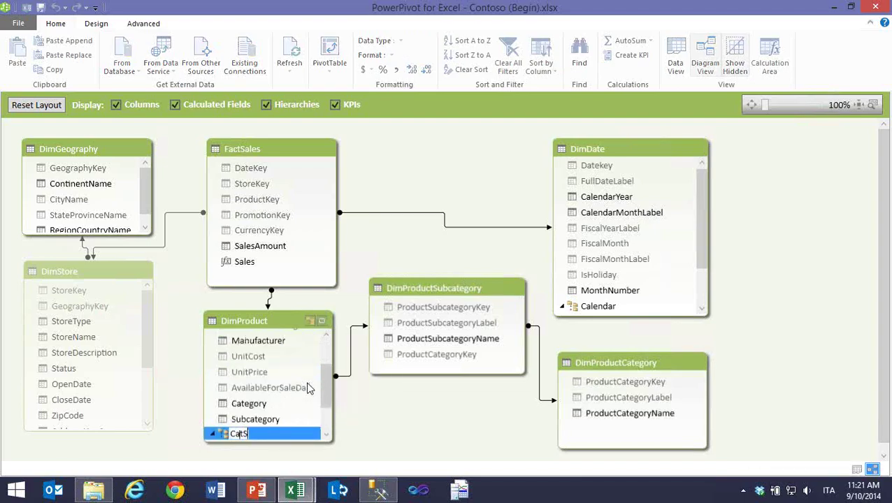
pyautogui.write('ubcat')
pyautogui.press('Return')
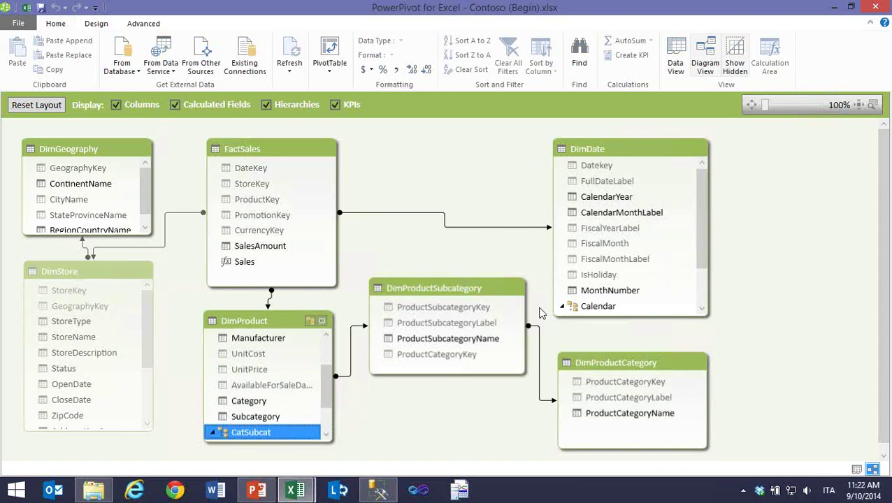
# - Hide the DimProductSubcategory table from client tools
pyautogui.click(467, 285)
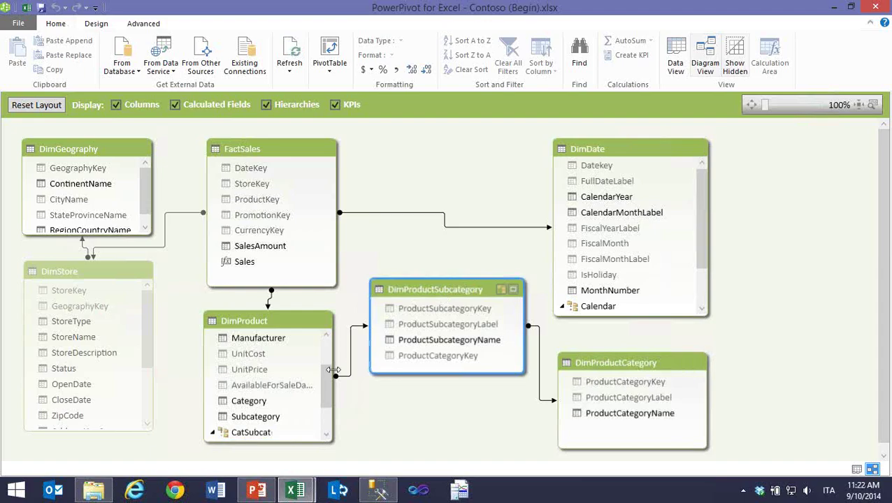
pyautogui.moveTo(329, 372); pyautogui.dragTo(326, 349)
pyautogui.rightClick(422, 291)
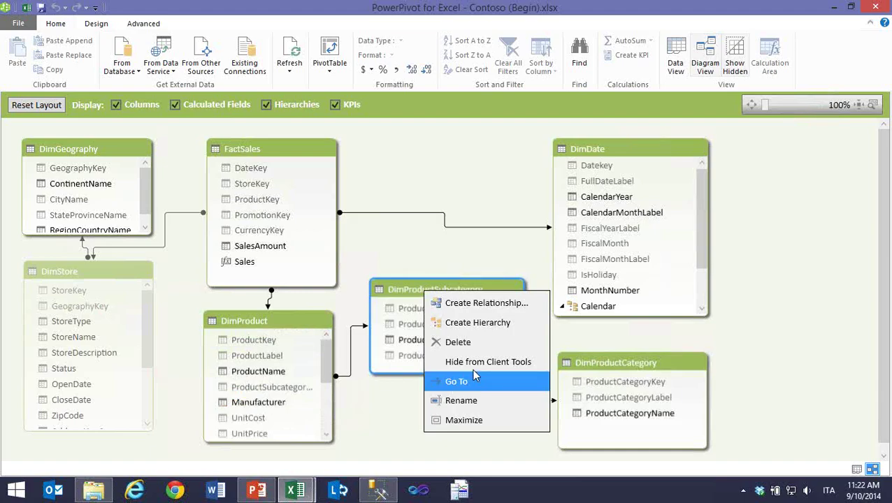
pyautogui.click(474, 368)
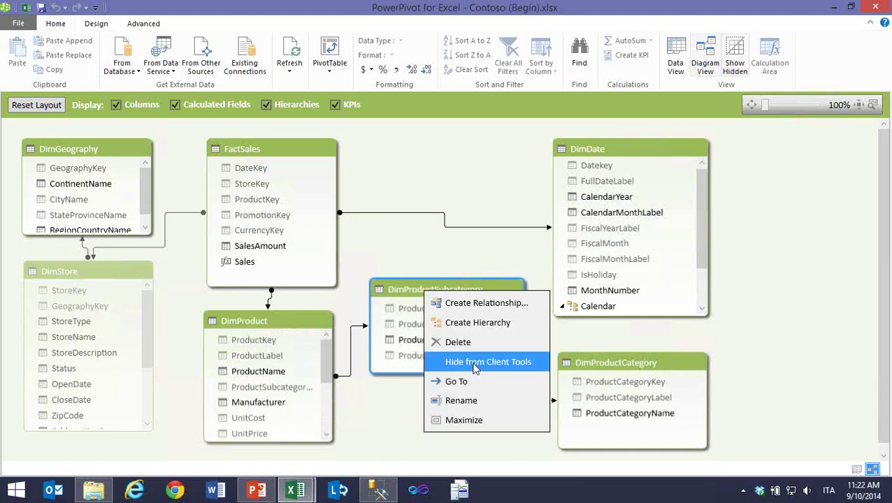
pyautogui.click(475, 365)
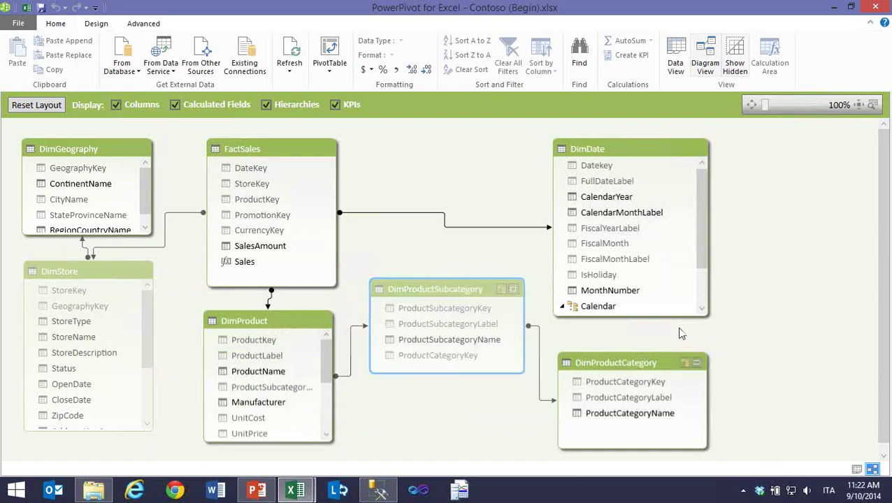
# - Hide the DimProductCategory table from client tools
pyautogui.rightClick(615, 363)
pyautogui.click(687, 297)
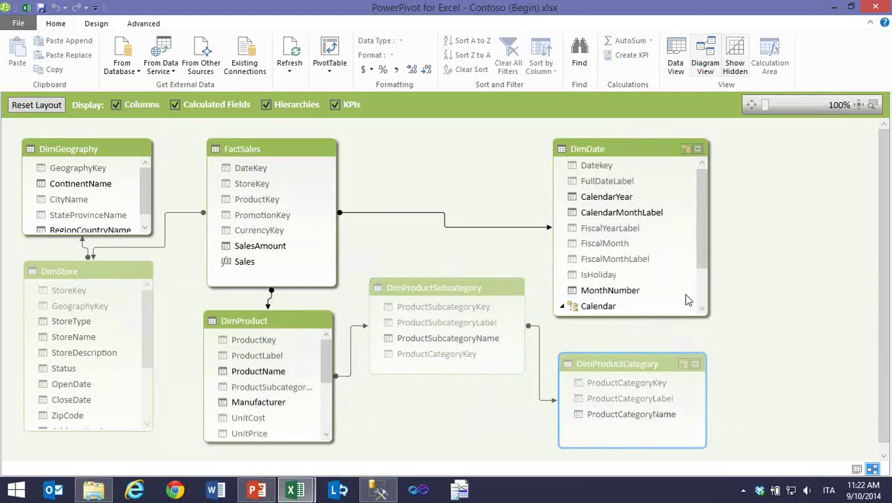
# - In the Excel workbook, clear the PivotTable's row field and put the CatSubcat hierarchy from DimProduct on rows
pyautogui.click(23, 13)
pyautogui.moveTo(771, 403); pyautogui.dragTo(797, 253)
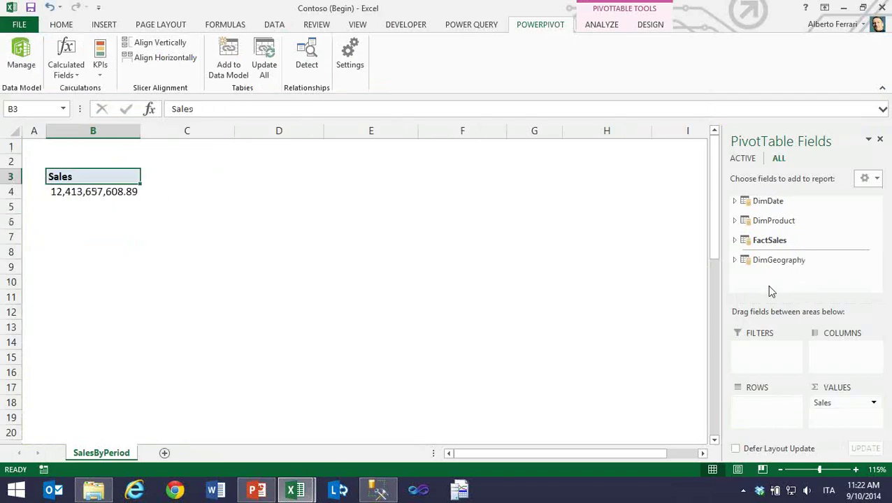
pyautogui.click(735, 221)
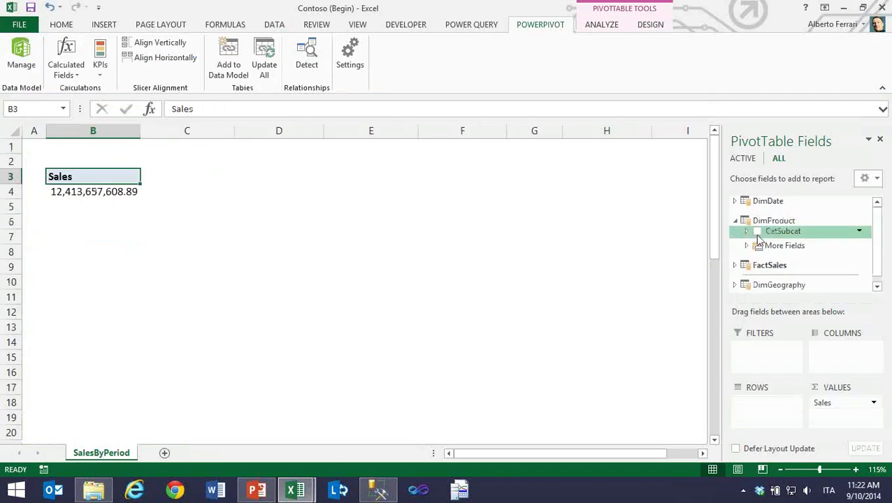
pyautogui.click(757, 232)
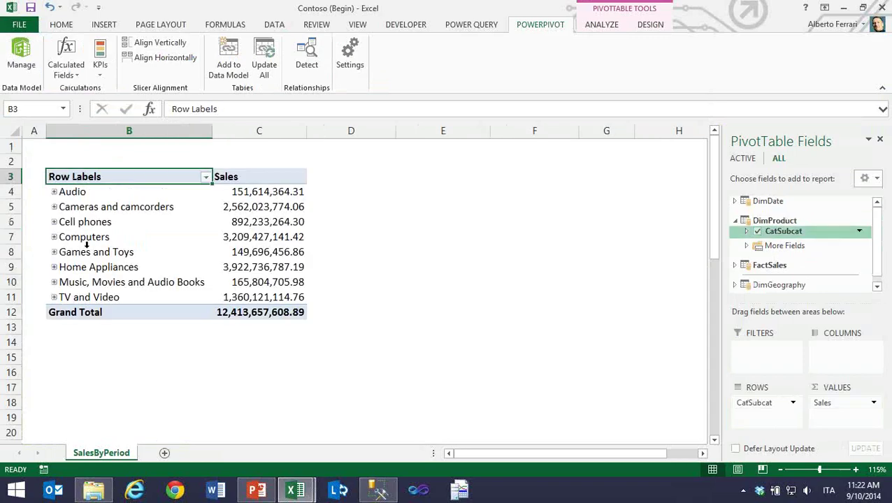
# - Expand the Cell phones category in the PivotTable and examine the sales of its subcategories
pyautogui.click(55, 221)
pyautogui.press('Down')
pyautogui.press('Down')
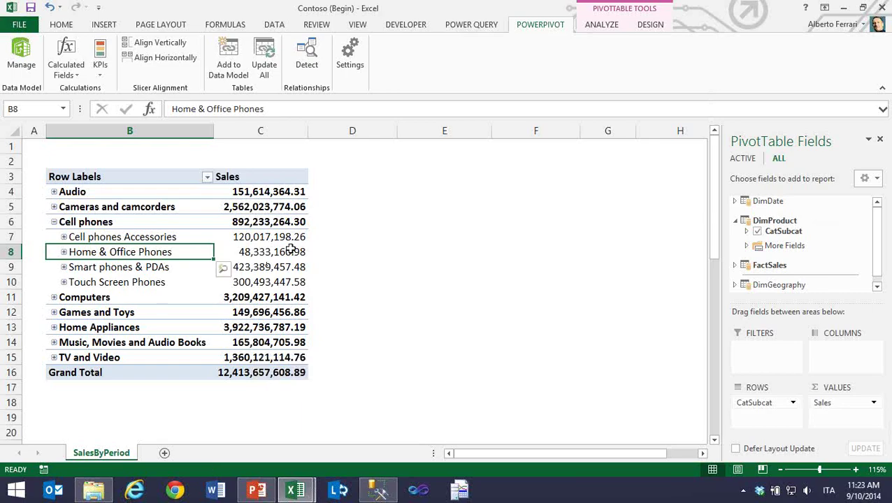
pyautogui.click(281, 267)
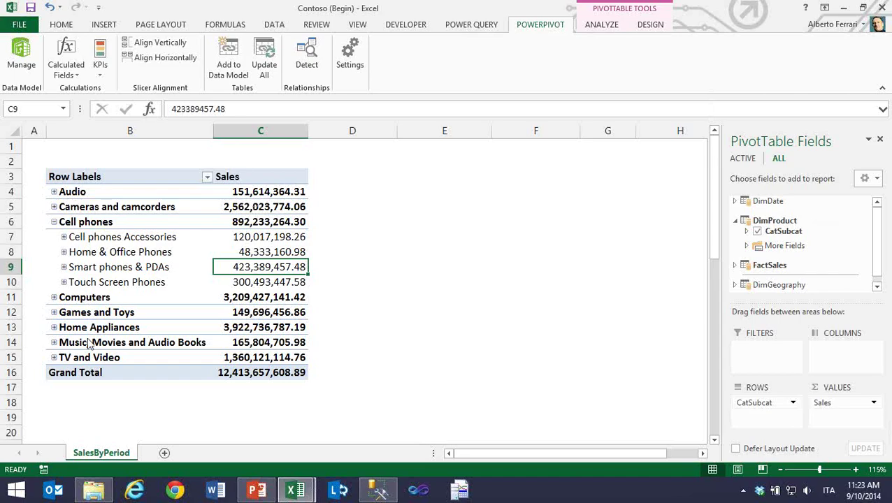
# - Replace CatSubcat on the PivotTable rows with the Calendar hierarchy from DimDate
pyautogui.click(765, 404)
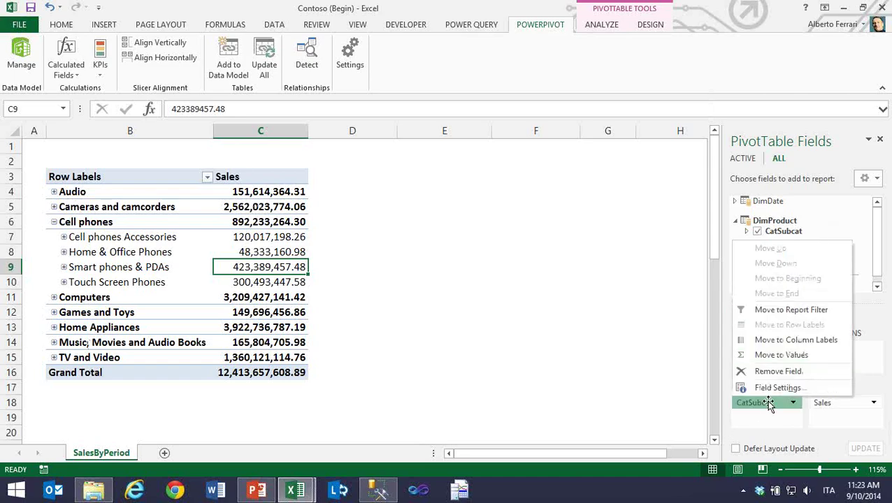
pyautogui.moveTo(766, 400); pyautogui.dragTo(756, 245)
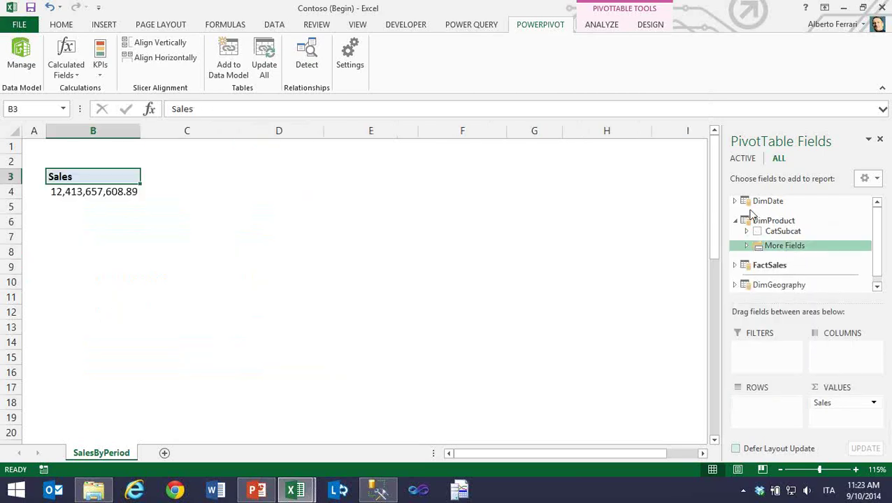
pyautogui.click(735, 202)
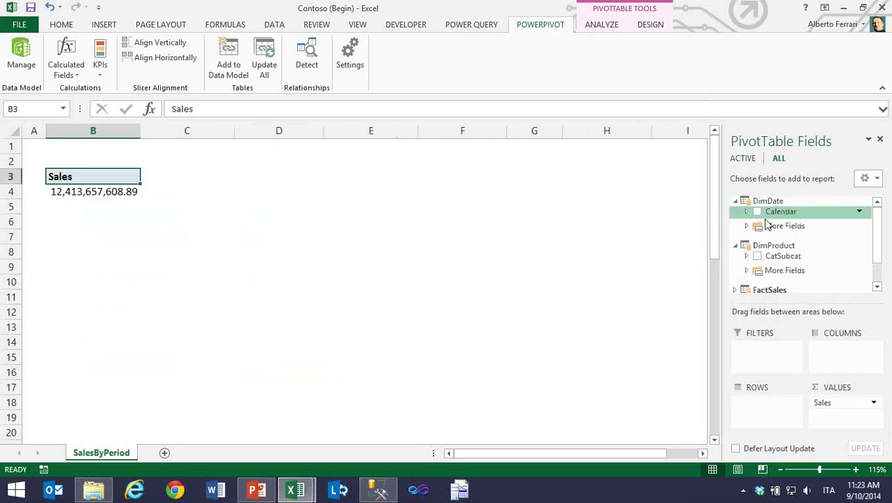
pyautogui.moveTo(766, 223); pyautogui.dragTo(766, 409)
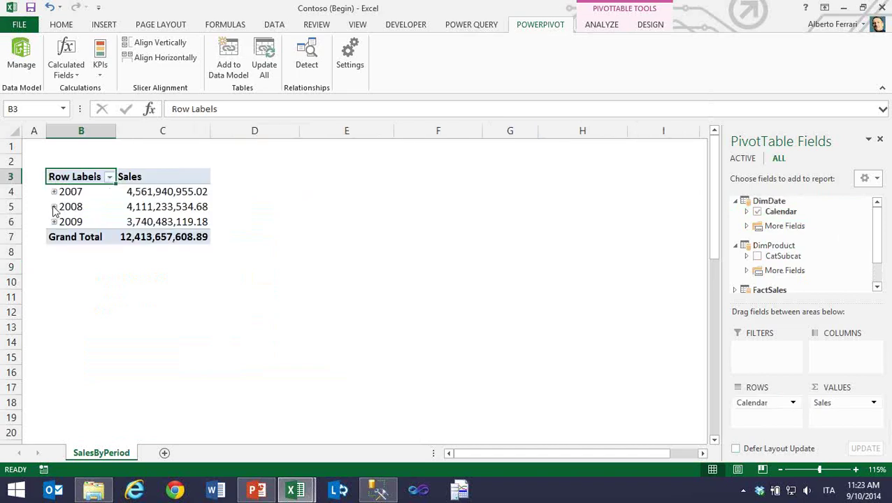
# - Expand 2008 in the PivotTable into its months and inspect the January sales value
pyautogui.click(54, 206)
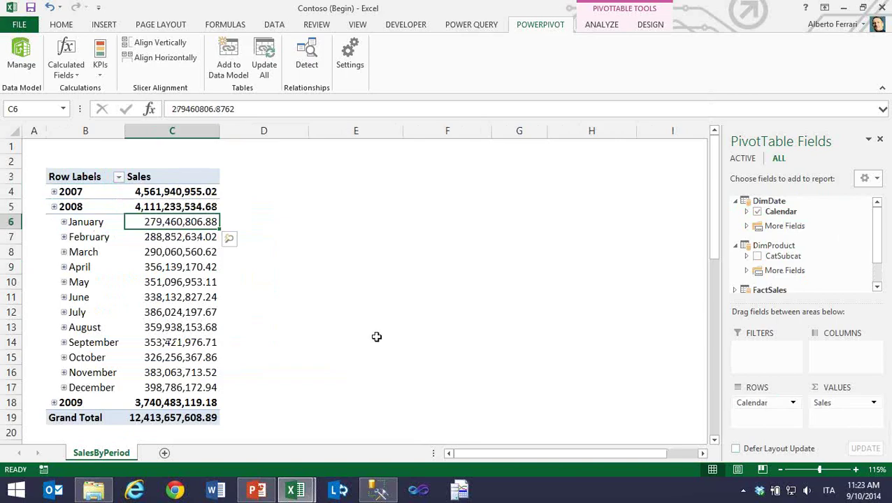
pyautogui.click(259, 272)
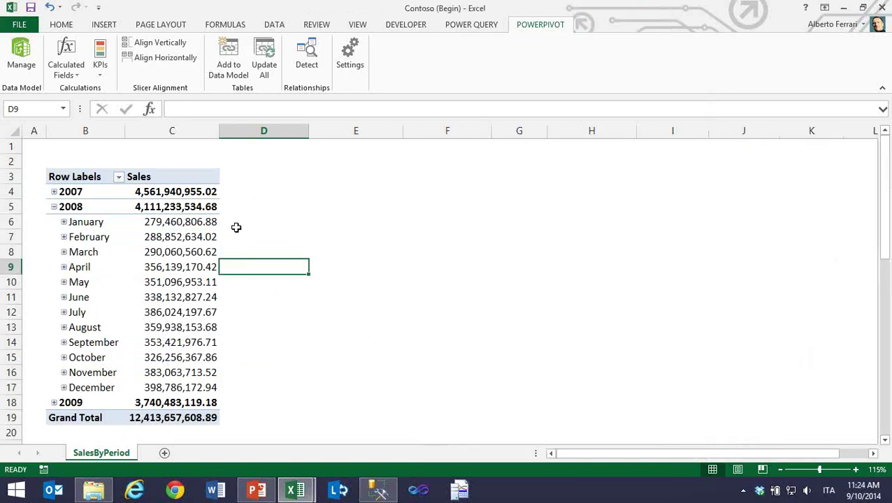
pyautogui.click(186, 224)
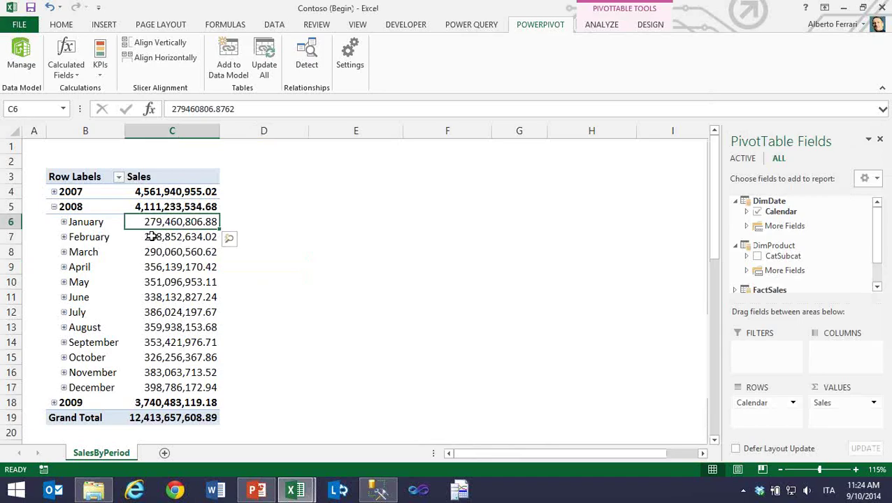
pyautogui.moveTo(153, 237)
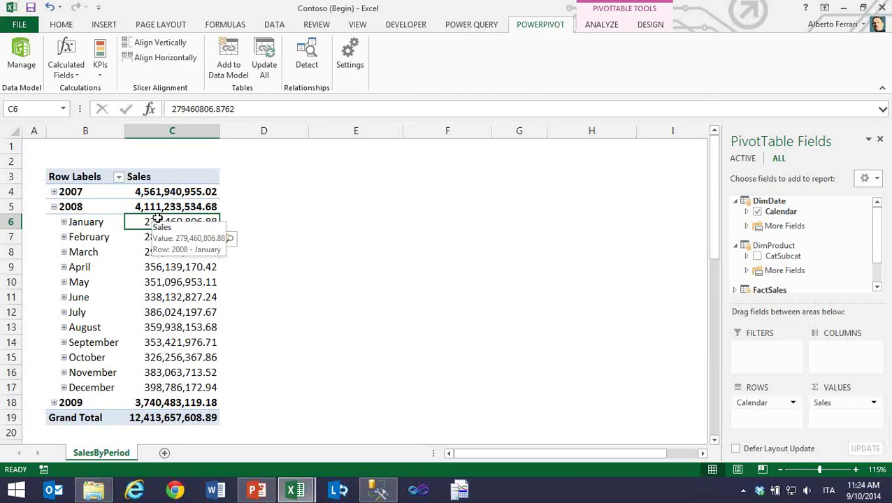
# - In the PowerPivot data view, start a calculated field named NumOfSoldProducts in DimProduct's calculation area under ProductSubcategoryKey
pyautogui.click(13, 74)
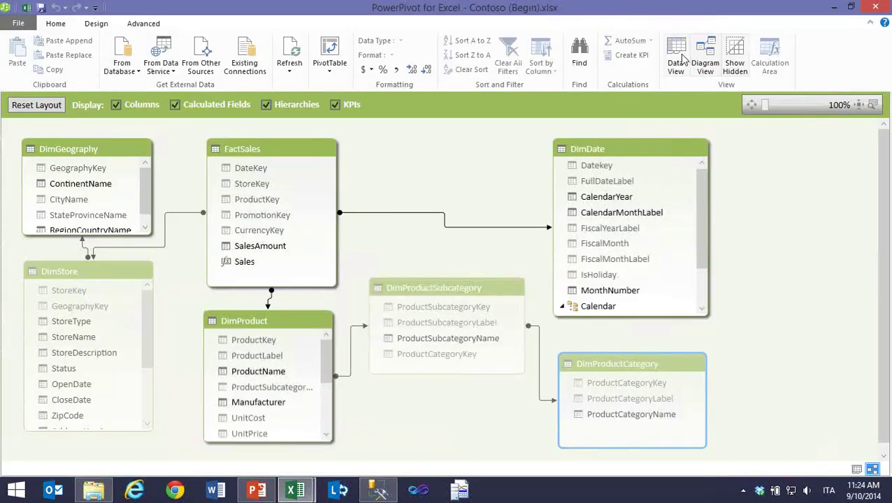
pyautogui.click(681, 60)
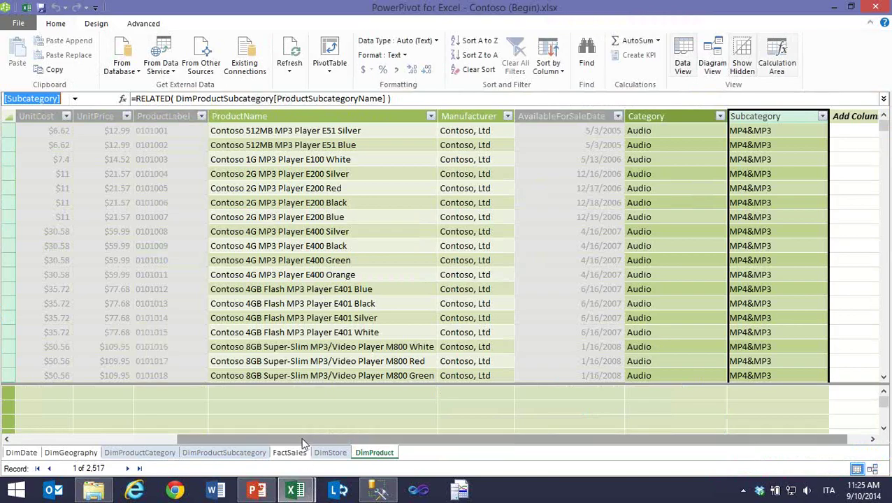
pyautogui.moveTo(304, 444); pyautogui.dragTo(122, 440)
pyautogui.click(145, 399)
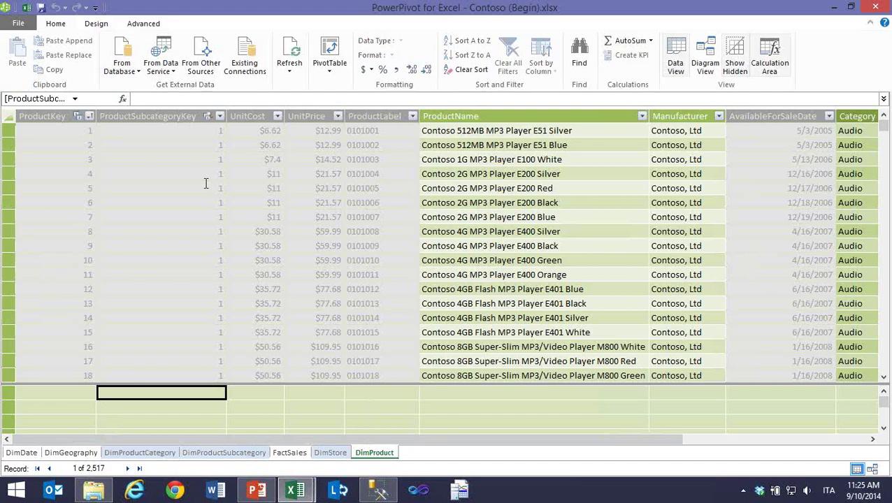
pyautogui.click(194, 99)
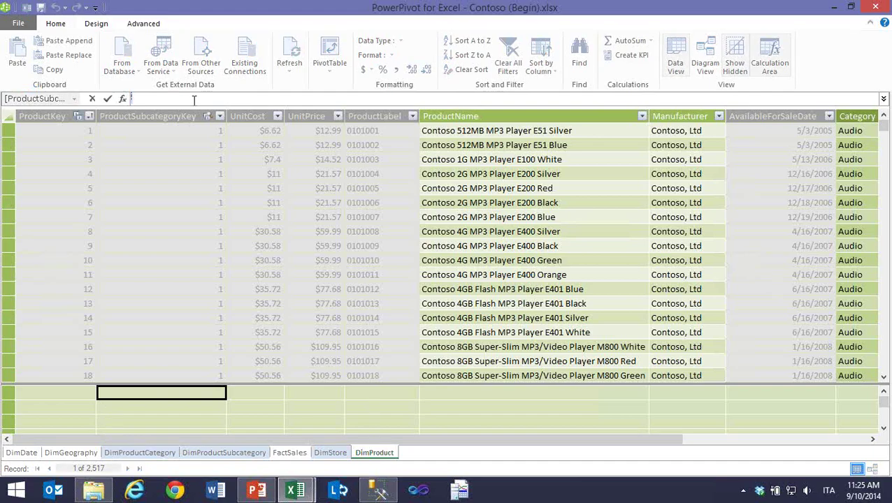
pyautogui.write('NumOfSoldProducts:')
pyautogui.press('BackSpace')
pyautogui.write(':=')
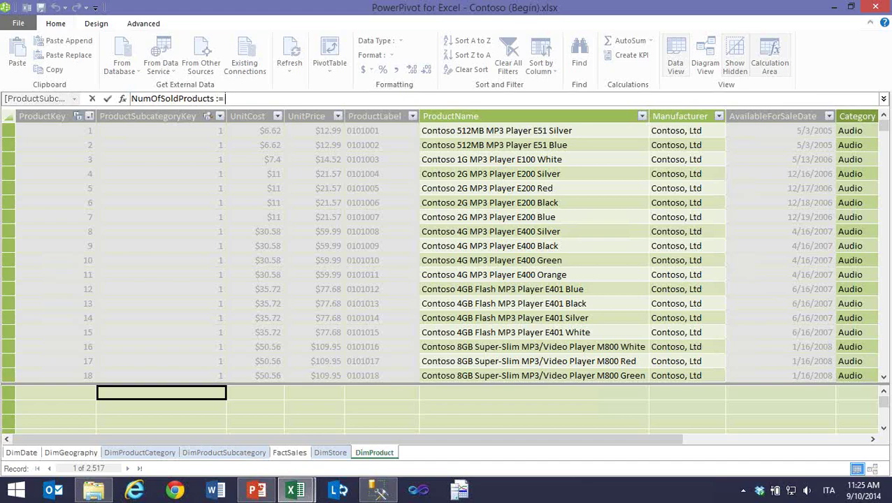
# - Define NumOfSoldProducts as DISTINCTCOUNT( FactSales[ProductKey] ) and format it as a decimal number with thousands separators and no decimal places
pyautogui.write(' DISTINCTCOUNT(')
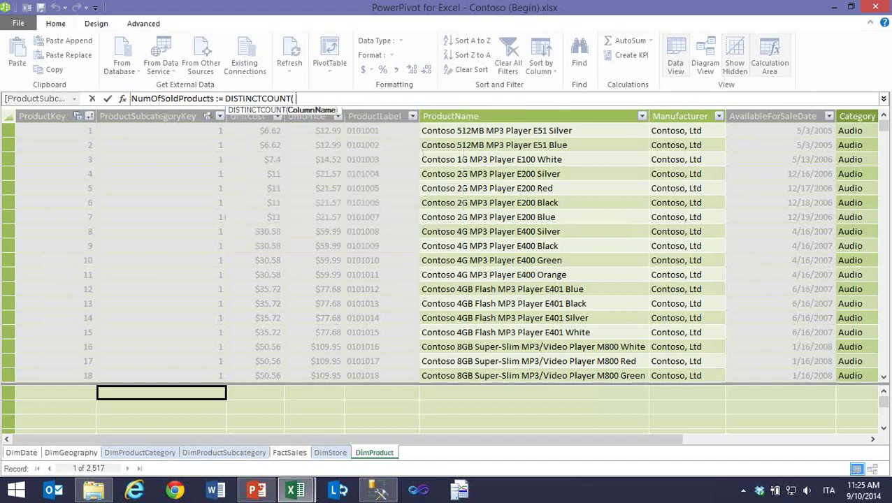
pyautogui.write(' Fa')
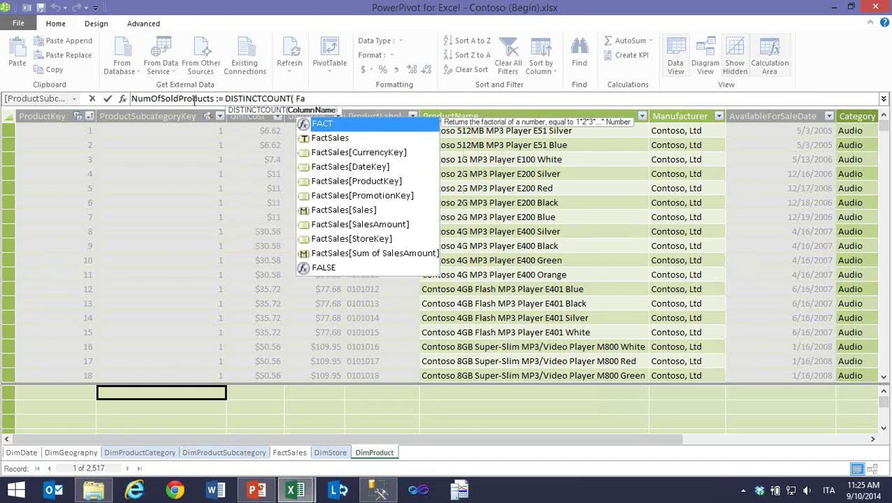
pyautogui.press('Down')
pyautogui.press('Down')
pyautogui.press('Down')
pyautogui.press('Down')
pyautogui.press('Tab')
pyautogui.write(')')
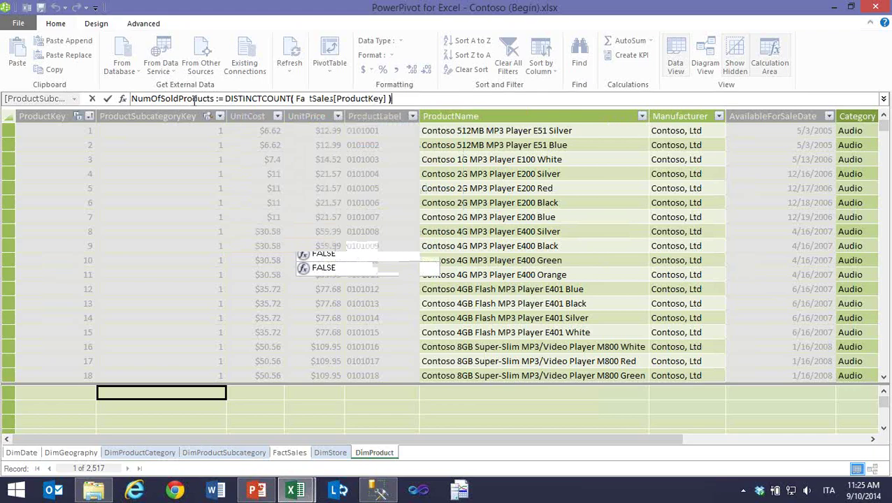
pyautogui.press('Return')
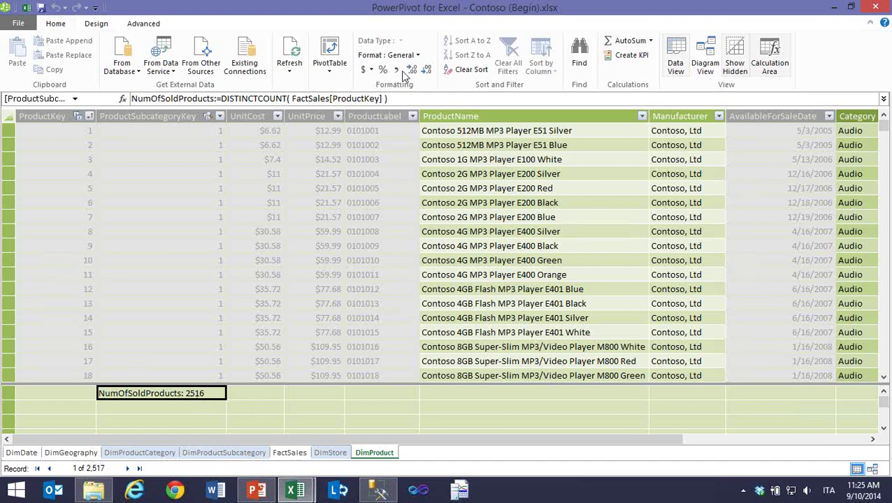
pyautogui.click(424, 70)
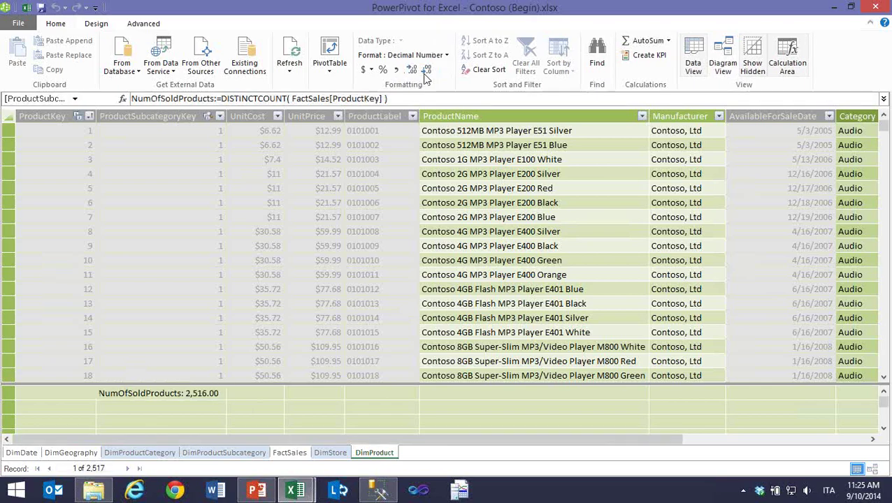
pyautogui.click(423, 72)
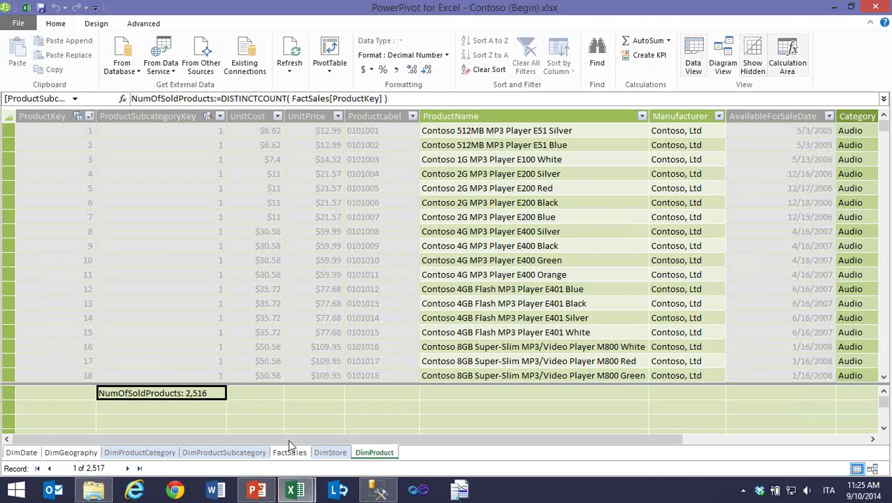
# - Back in the Excel workbook, add NumOfSoldProducts to the PivotTable values and inspect its grand total and March 2008 figures
pyautogui.click(27, 8)
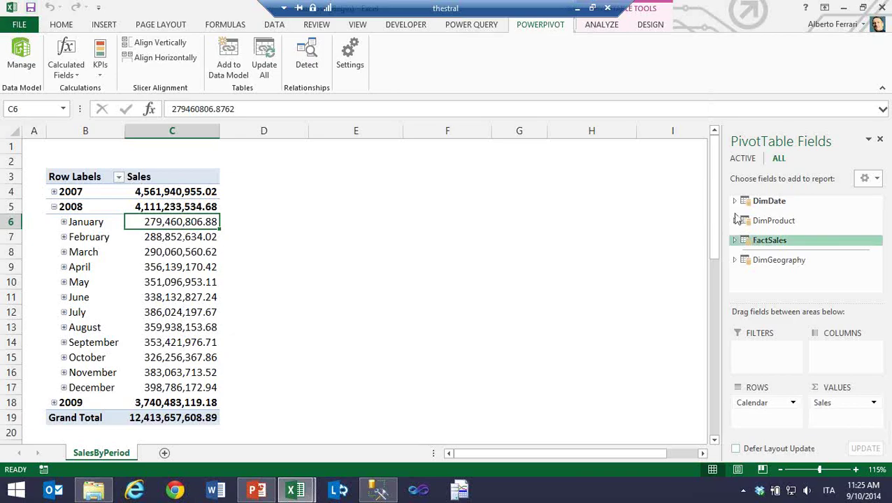
pyautogui.click(759, 222)
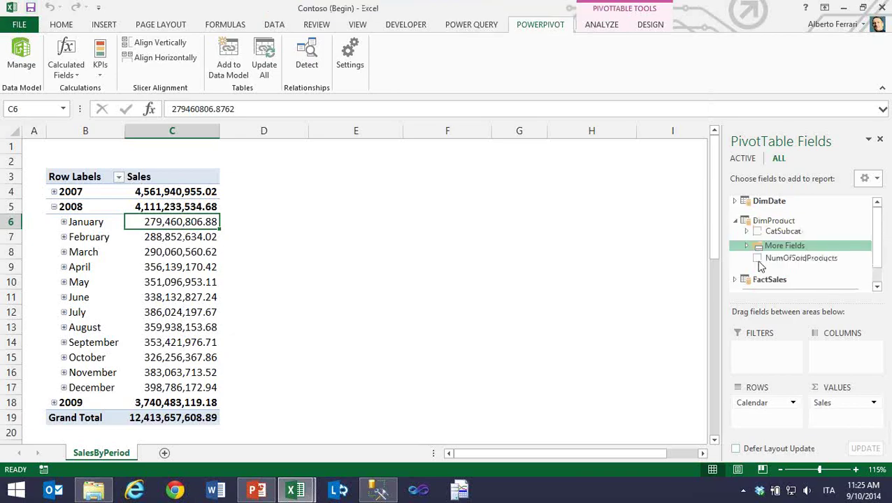
pyautogui.click(758, 258)
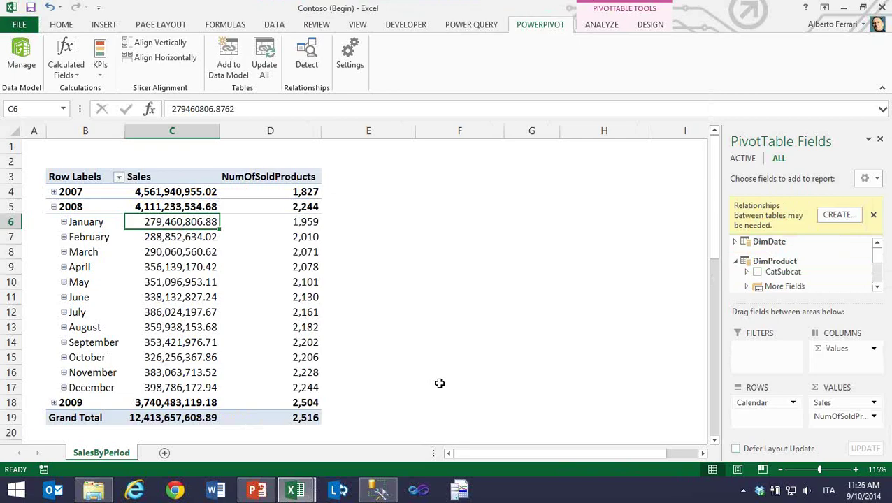
pyautogui.hotkey('ctrl', 'End')
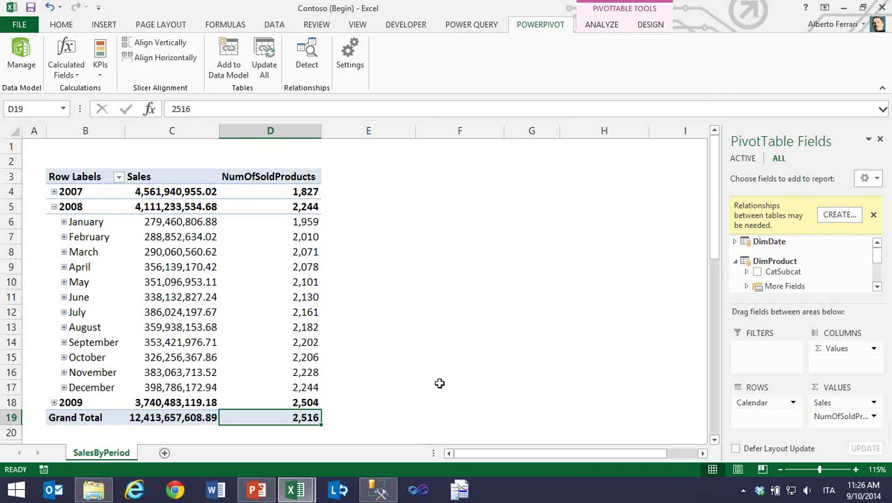
pyautogui.click(308, 252)
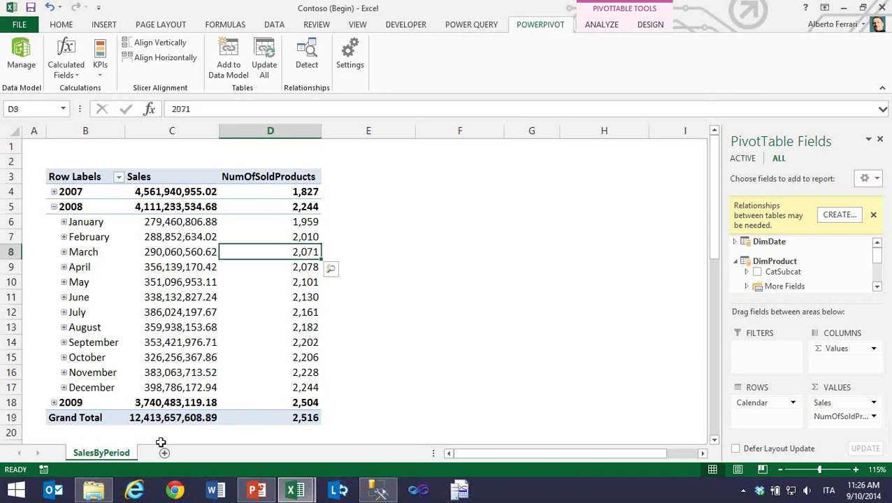
# - In the PowerPivot data view, start a calculated field named AvailableProducts directly below NumOfSoldProducts in DimProduct's calculation area
pyautogui.click(10, 62)
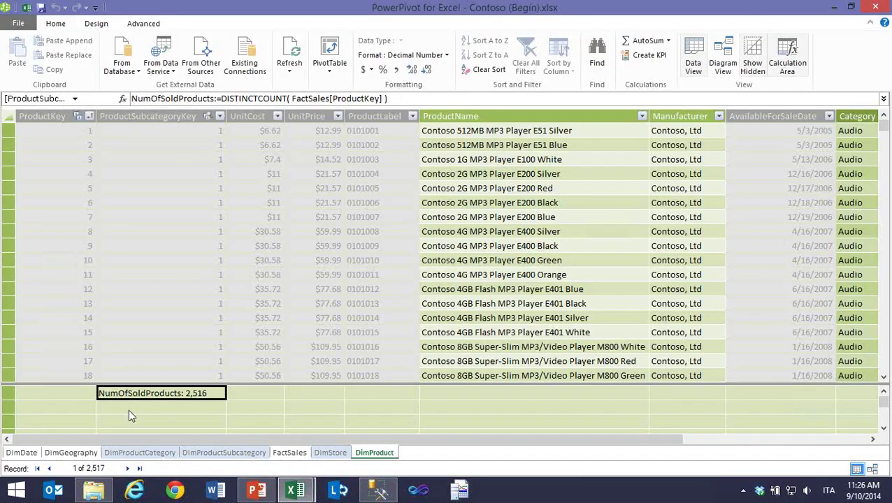
pyautogui.press('Down')
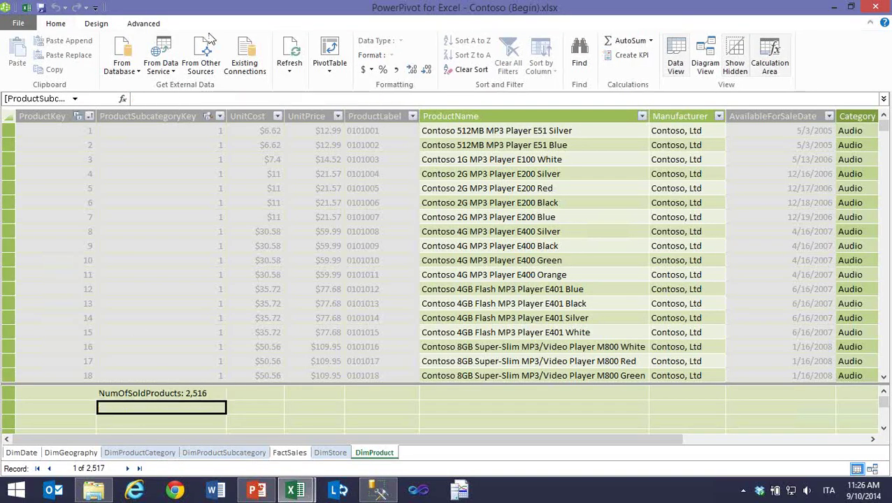
pyautogui.write('A')
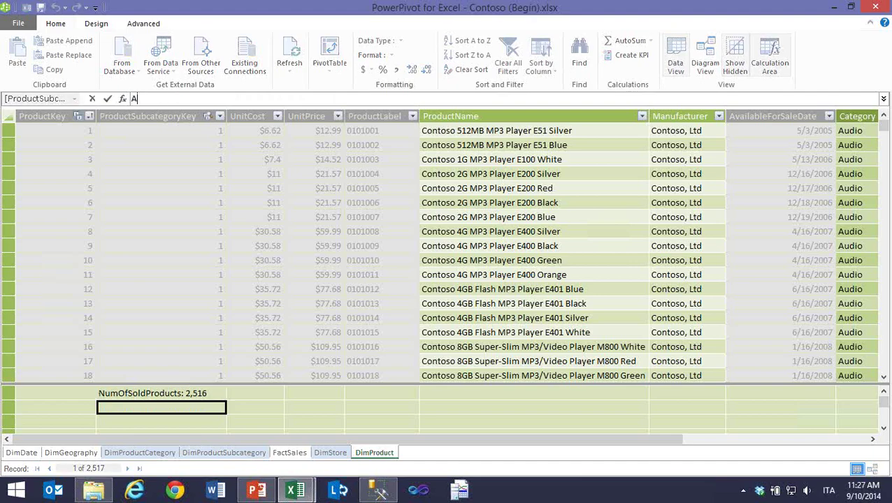
pyautogui.write('vaila')
pyautogui.write('vlk')
pyautogui.press('BackSpace')
pyautogui.press('BackSpace')
pyautogui.press('BackSpace')
pyautogui.write('bleProducts :=')
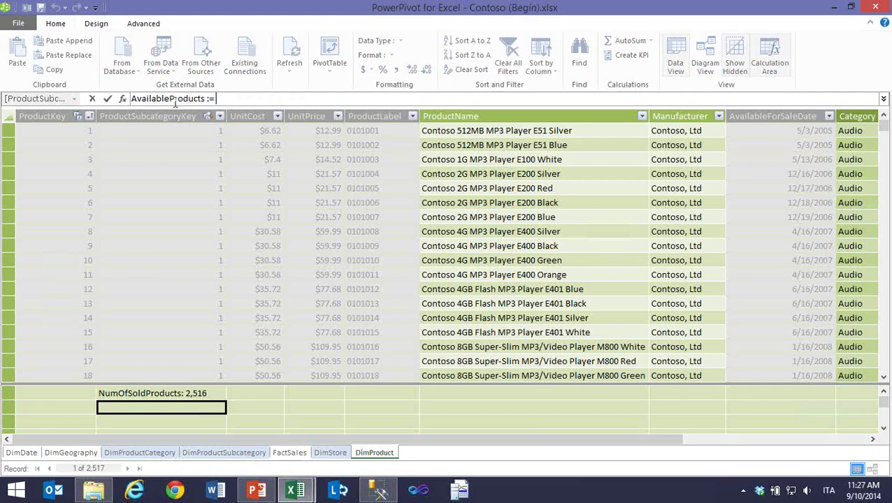
# - Define AvailableProducts as COUNTROWS( DimProduct ) and format it as a decimal number with thousands separators and no decimal places
pyautogui.write(' COUNTR')
pyautogui.press('Tab')
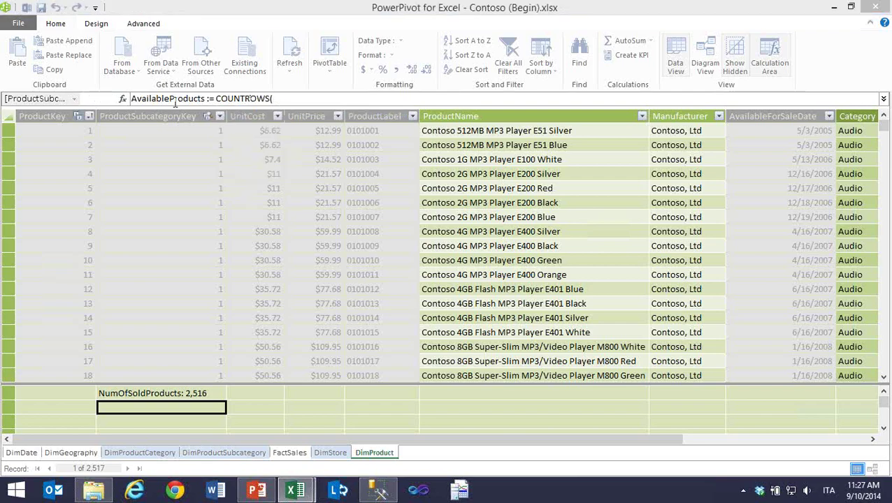
pyautogui.write('DimProduct )')
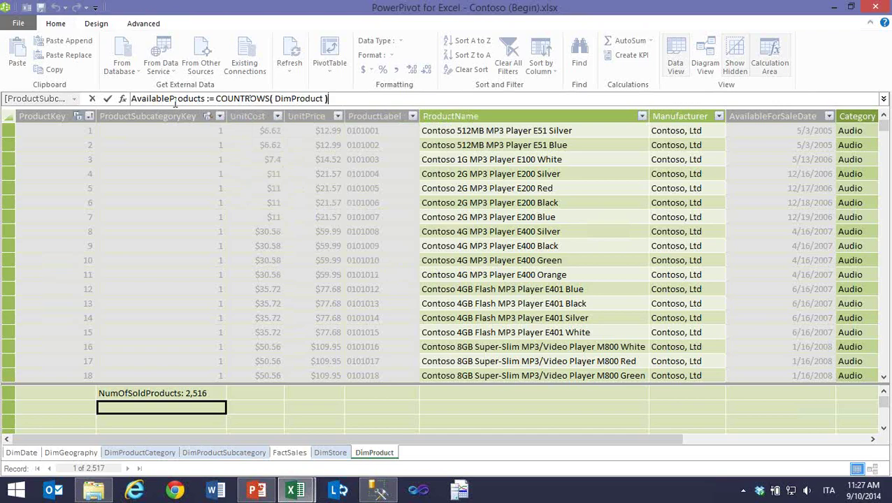
pyautogui.press('Return')
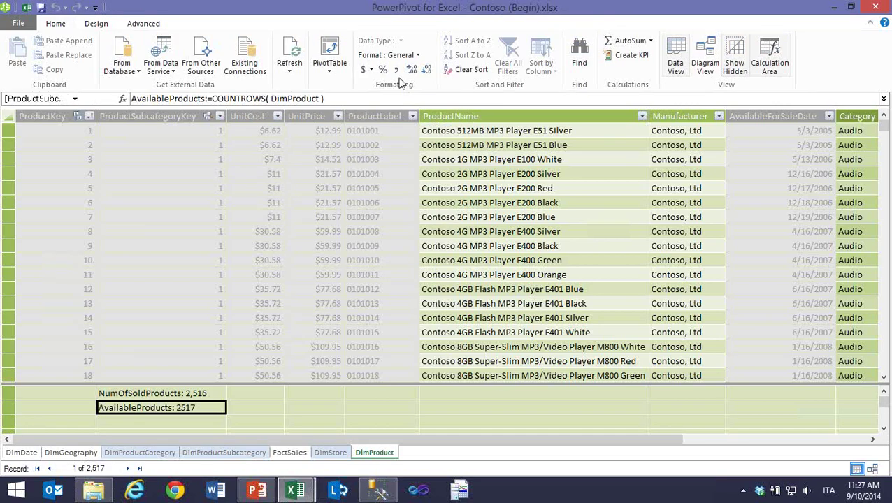
pyautogui.click(396, 70)
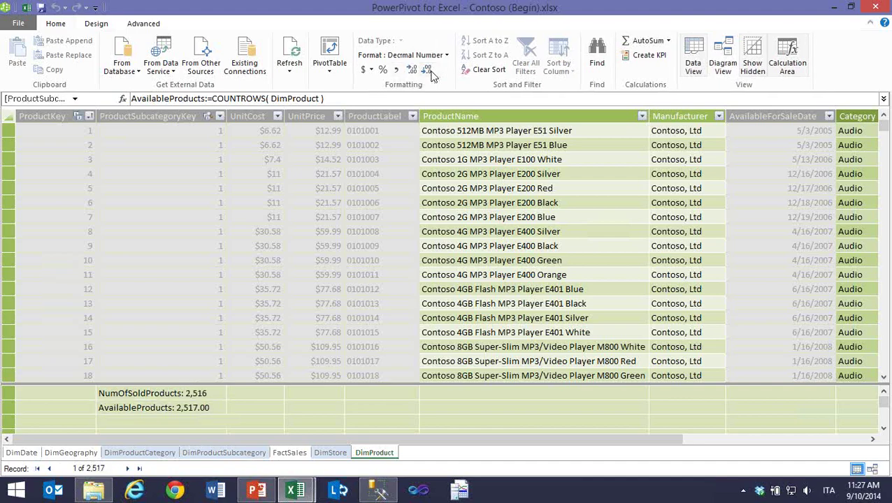
pyautogui.doubleClick(426, 70)
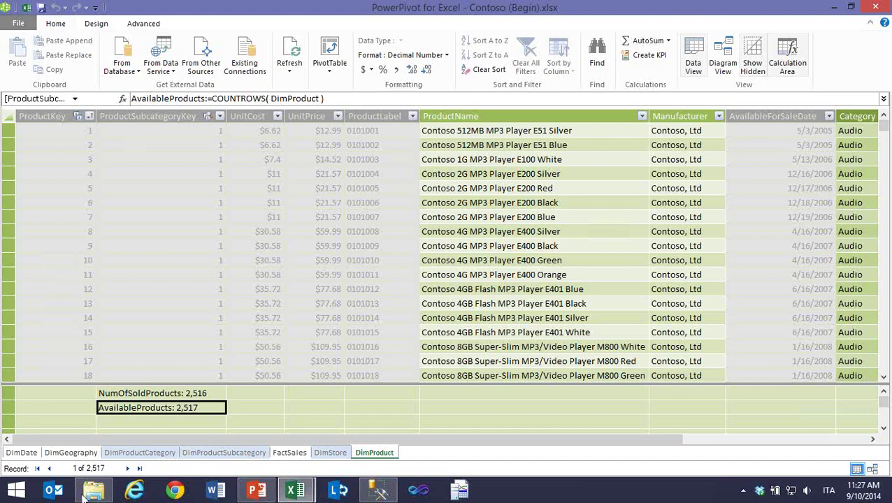
# - Back in the Excel workbook, add AvailableProducts to the PivotTable values and inspect its figures from April 2008 down to the grand total
pyautogui.click(308, 494)
pyautogui.click(242, 426)
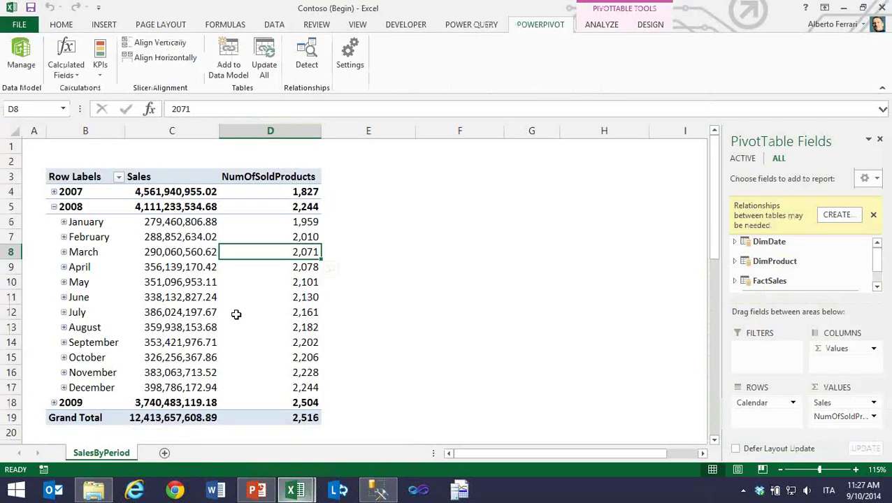
pyautogui.click(299, 221)
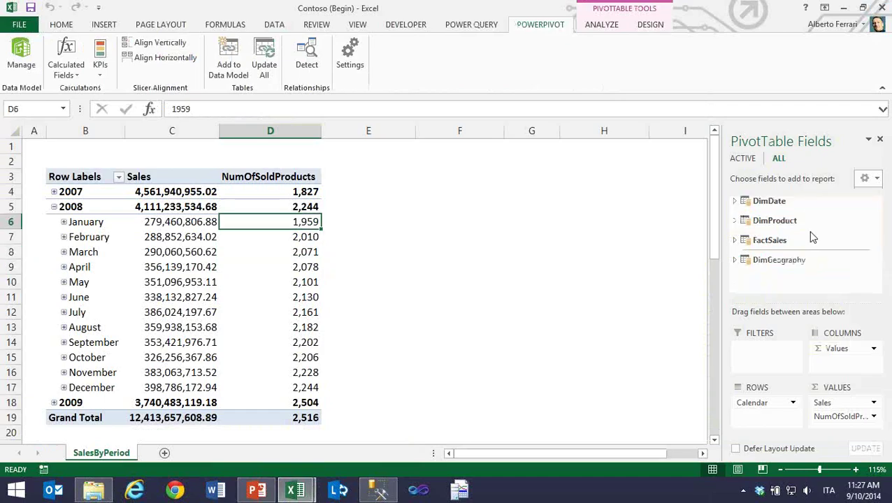
pyautogui.click(734, 220)
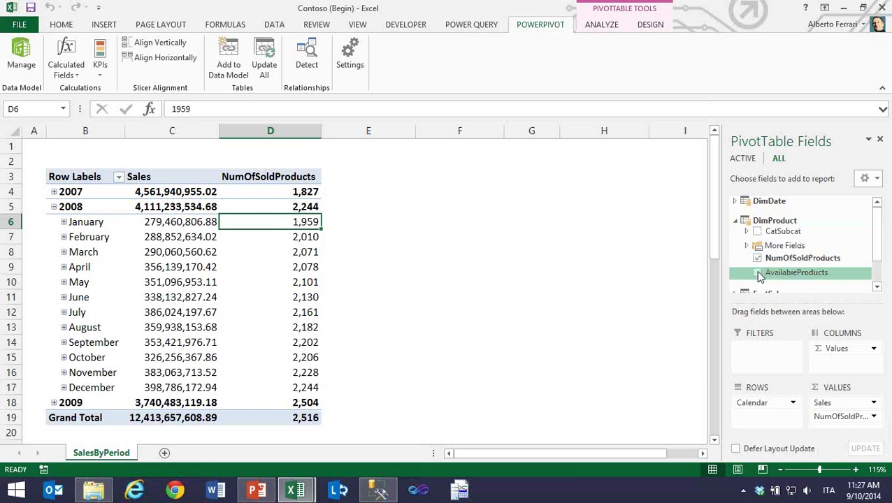
pyautogui.click(757, 273)
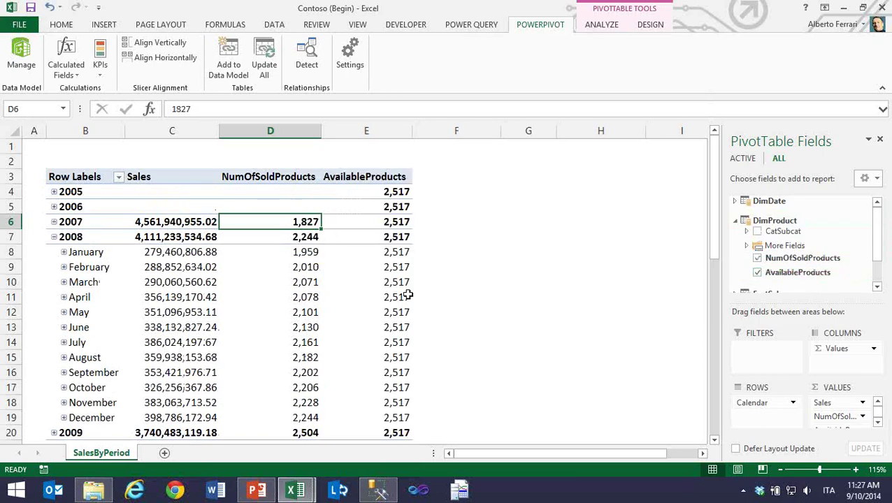
pyautogui.click(407, 297)
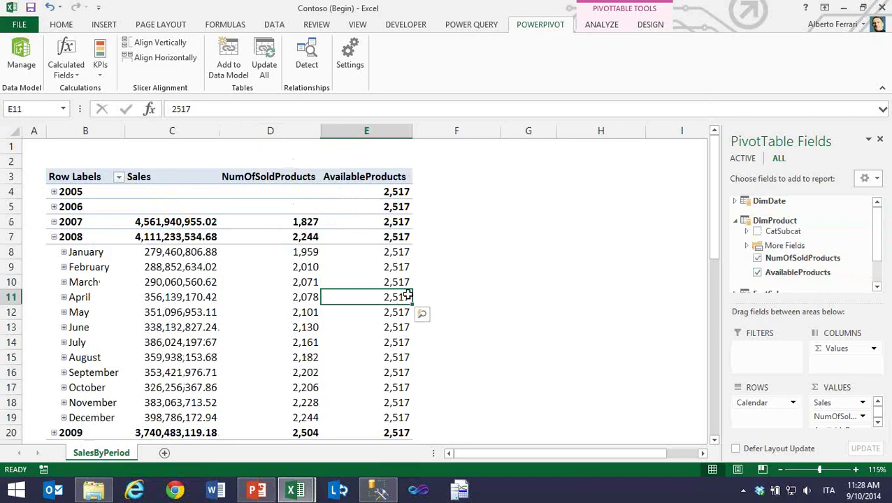
pyautogui.scroll(-2, 470, 219)
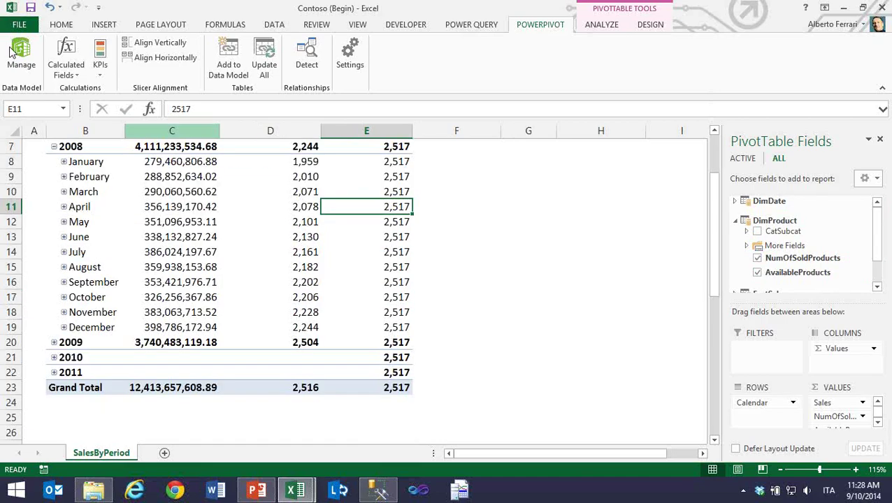
# - In the PowerPivot data view, examine DimProduct's AvailableForSaleDate values for the first products, including Contoso 4G MP3 Player E400 Silver
pyautogui.click(20, 55)
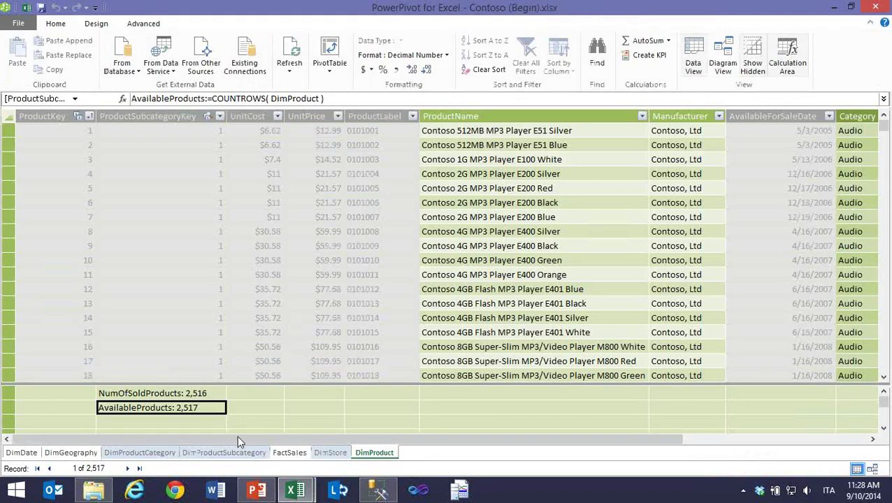
pyautogui.moveTo(354, 441); pyautogui.dragTo(543, 442)
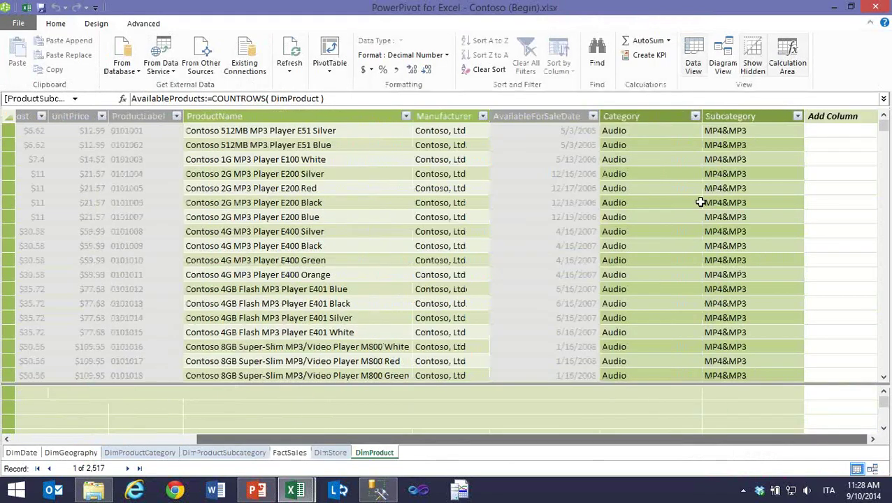
pyautogui.click(550, 145)
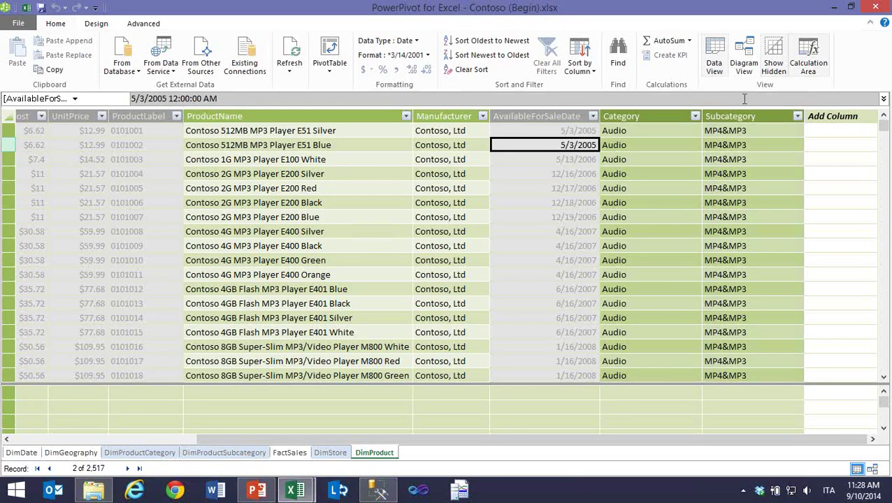
pyautogui.press('Down')
pyautogui.press('Down')
pyautogui.press('Down')
pyautogui.press('Down')
pyautogui.press('Down')
pyautogui.press('Down')
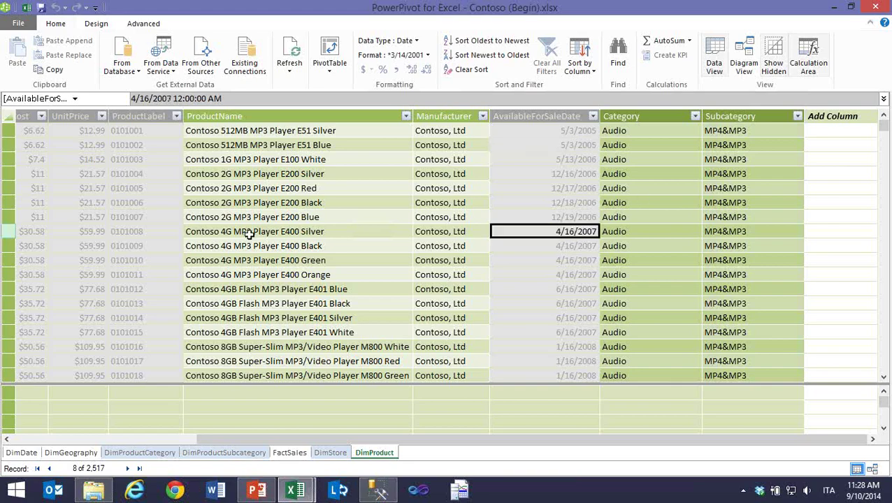
pyautogui.click(311, 234)
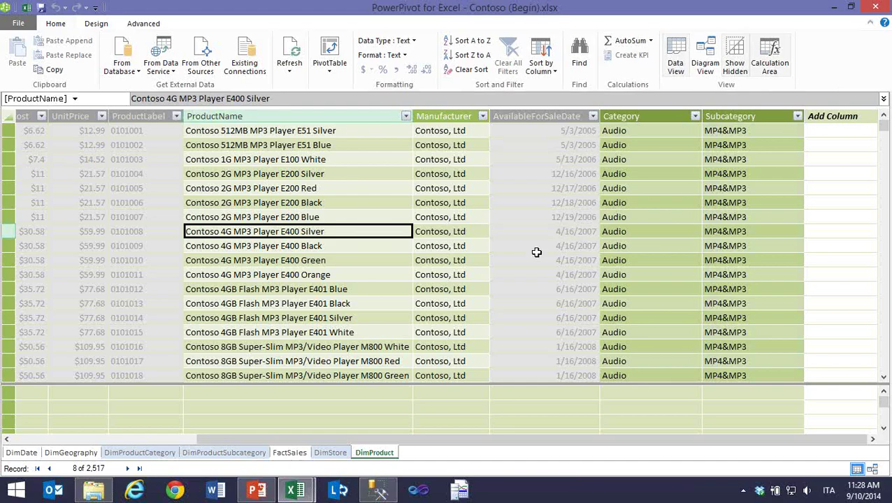
pyautogui.click(582, 231)
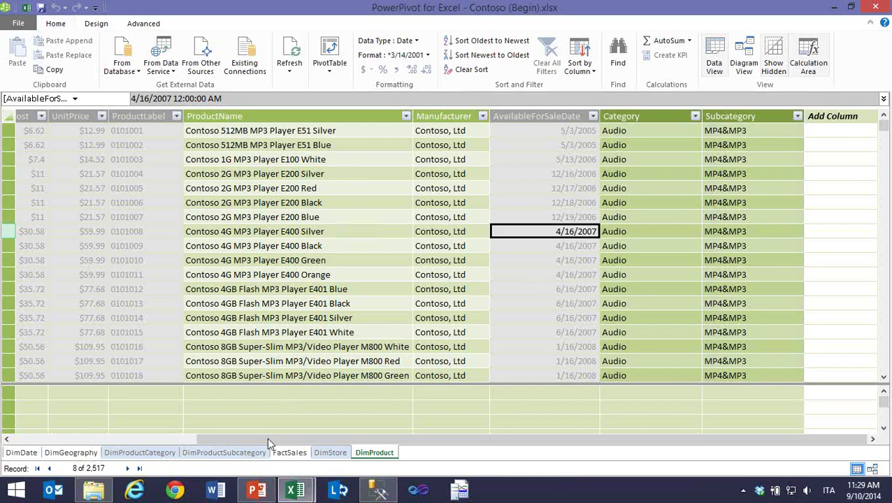
# - Enlarge the formula editing area and wrap AvailableProducts' COUNTROWS( DimProduct ) in CALCULATE on its own indented line, followed by a comma
pyautogui.moveTo(267, 436); pyautogui.dragTo(91, 447)
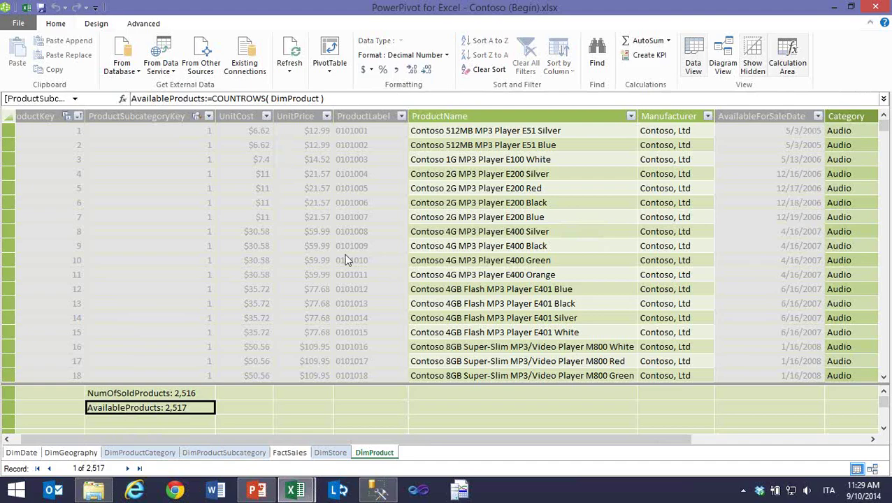
pyautogui.hotkey('ctrl', 'shift', 'u')
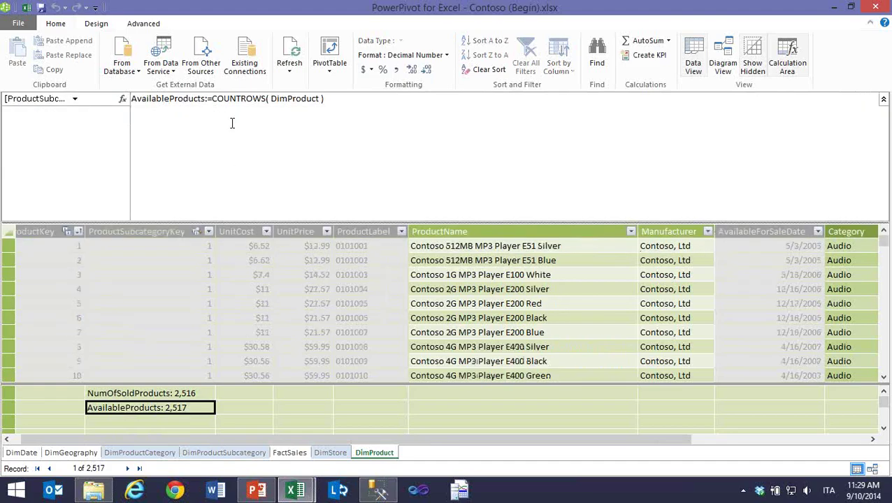
pyautogui.click(440, 120)
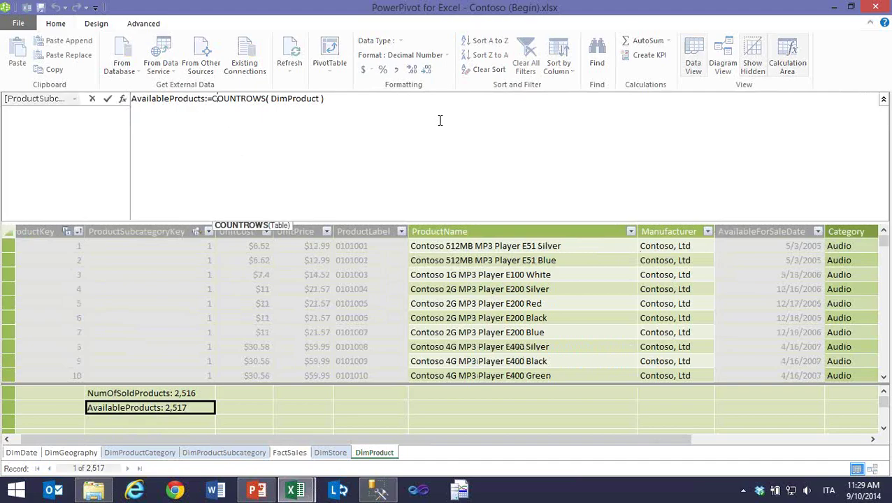
pyautogui.press('Left')
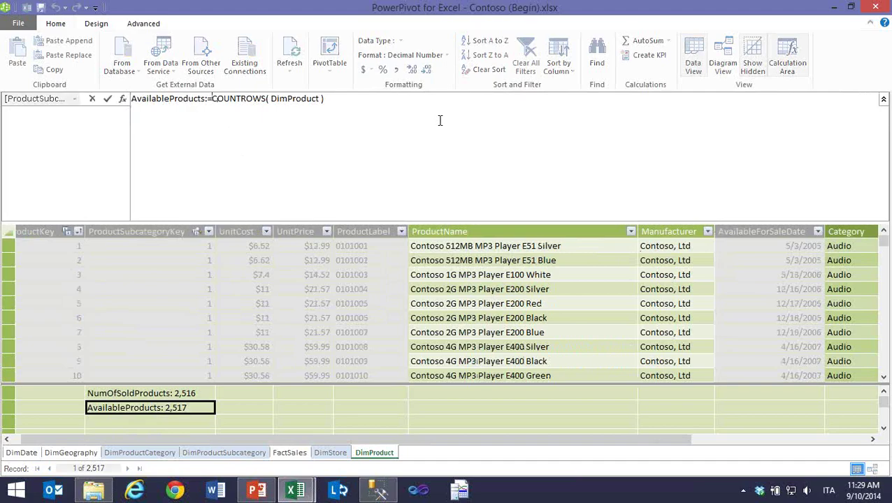
pyautogui.write('CALCULTA')
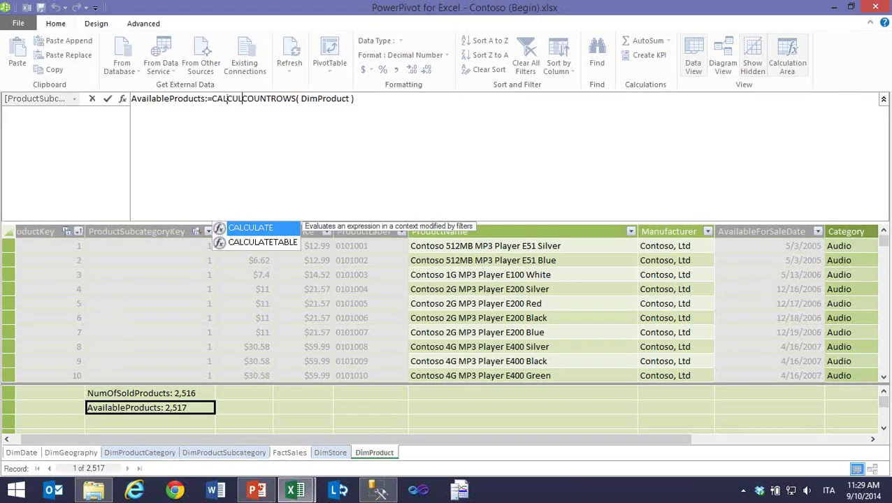
pyautogui.press('BackSpace')
pyautogui.press('BackSpace')
pyautogui.write('A')
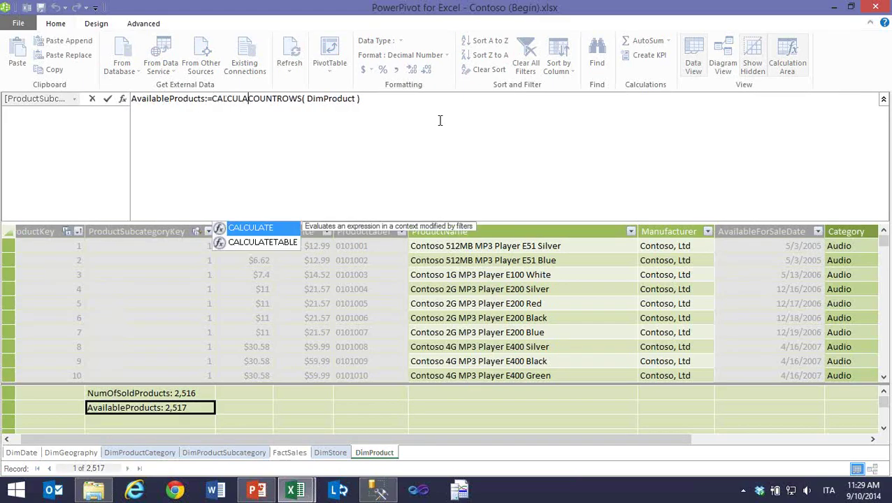
pyautogui.write('TE (')
pyautogui.hotkey('shift', 'Return')
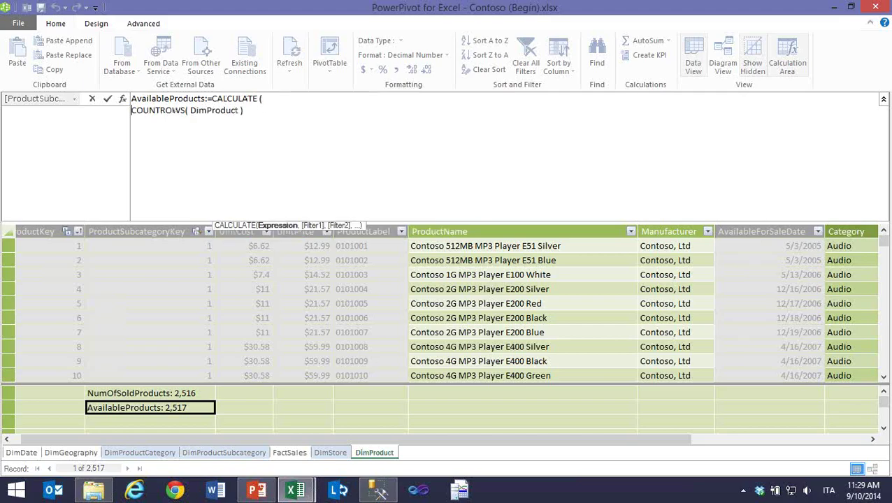
pyautogui.press('End')
pyautogui.write(',')
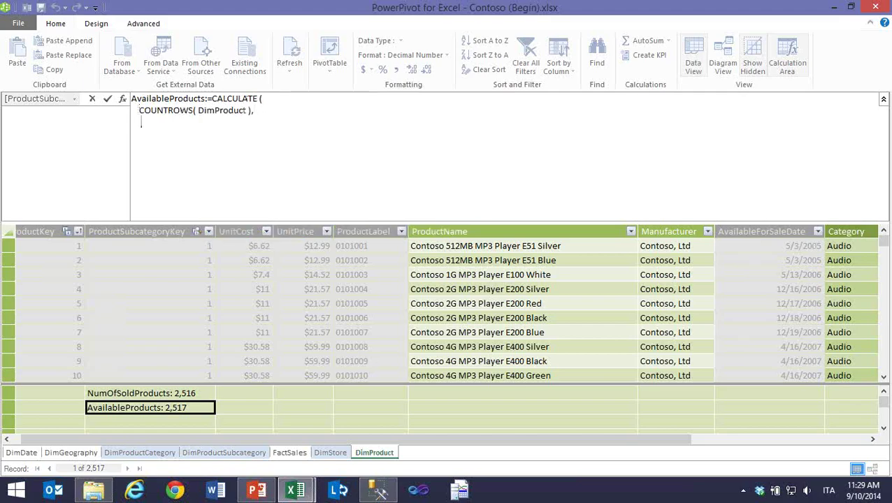
pyautogui.press('BackSpace')
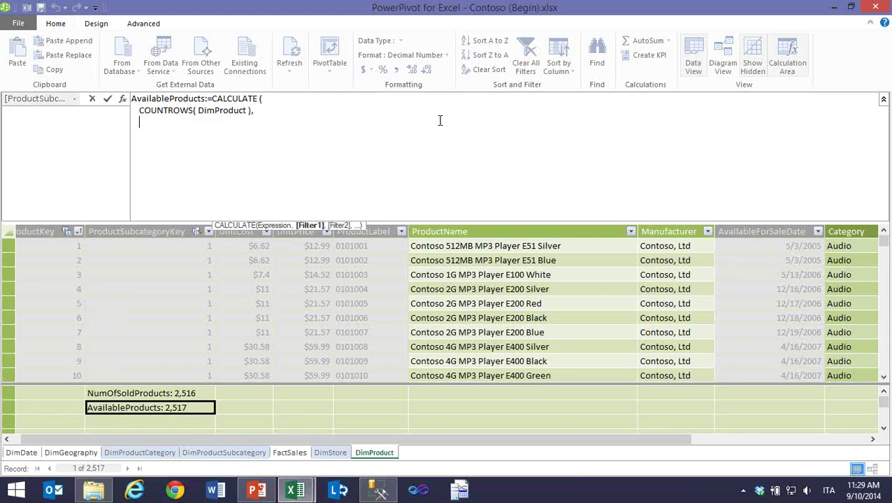
# - Add a FILTER function as AvailableProducts' filter argument, with DimProduct as its table on an indented line followed by a comma
pyautogui.write('FILT')
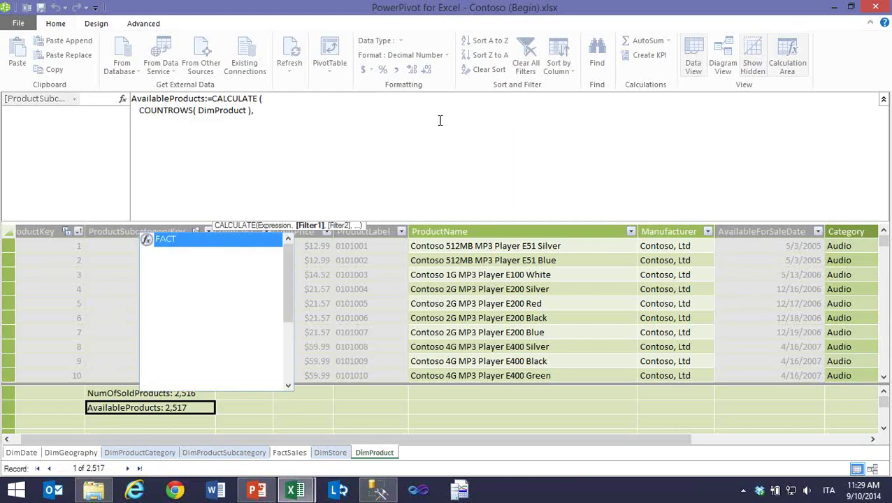
pyautogui.write('ER (')
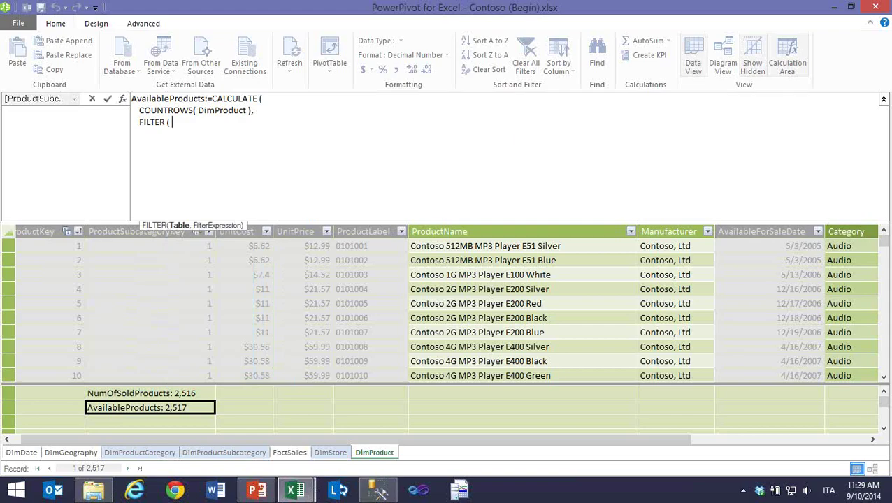
pyautogui.press('Return')
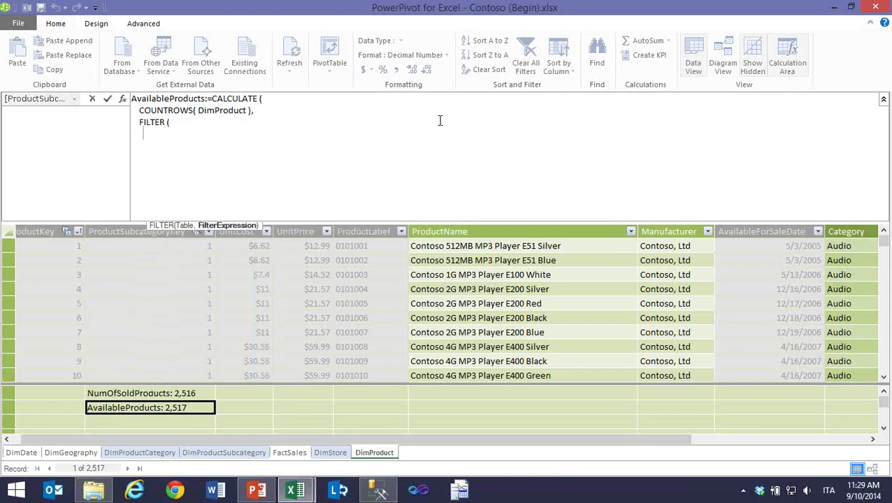
pyautogui.write('DimProduct,')
pyautogui.press('Return')
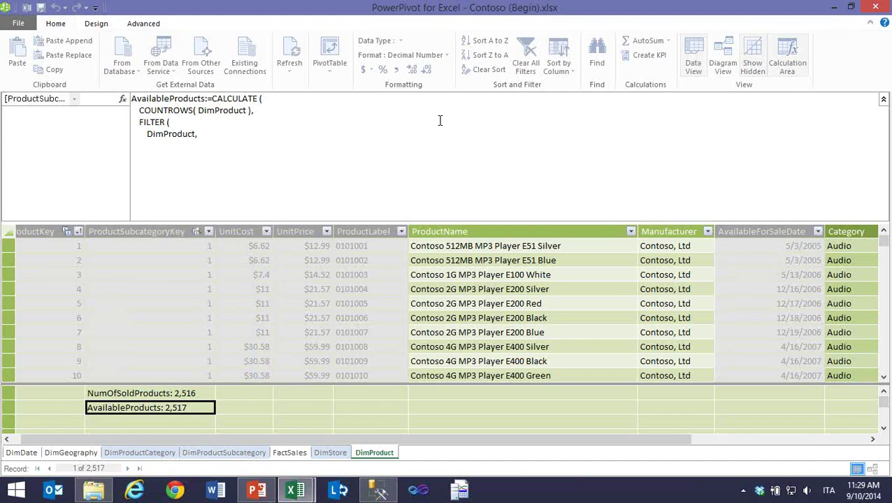
# - Begin the FILTER condition on a new line with the column reference DimProduct[AvailableForSaleDate]
pyautogui.write('Dim')
pyautogui.press('Tab')
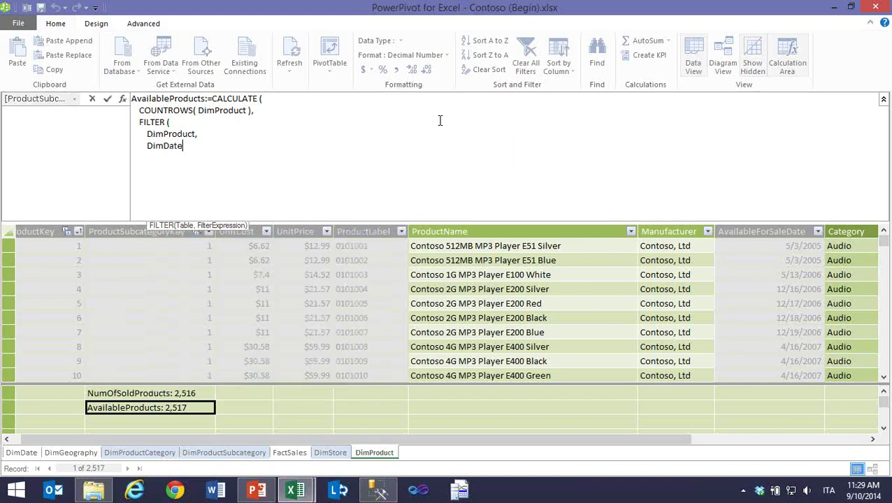
pyautogui.press('BackSpace')
pyautogui.press('BackSpace')
pyautogui.press('BackSpace')
pyautogui.press('BackSpace')
pyautogui.write('Pro')
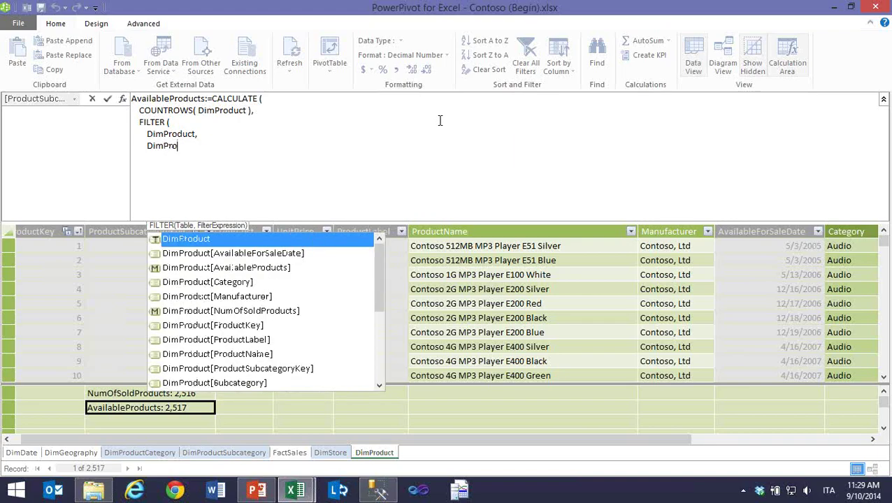
pyautogui.press('Tab')
pyautogui.write('[A')
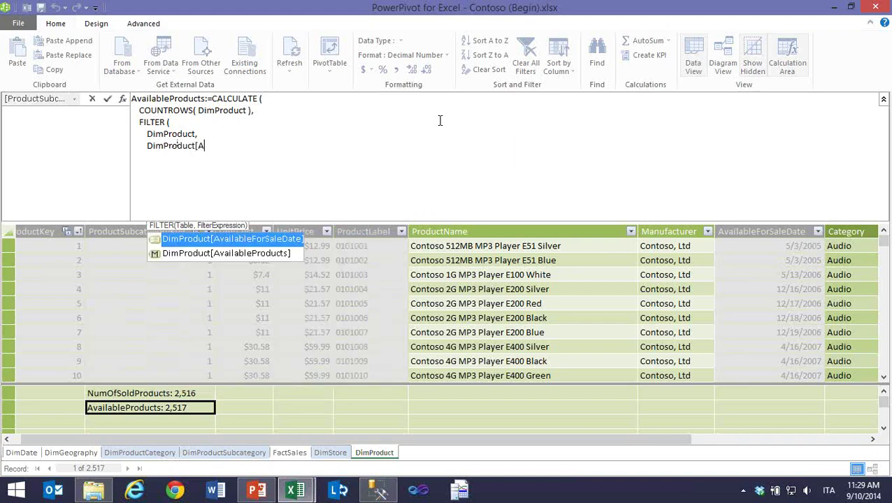
pyautogui.press('Tab')
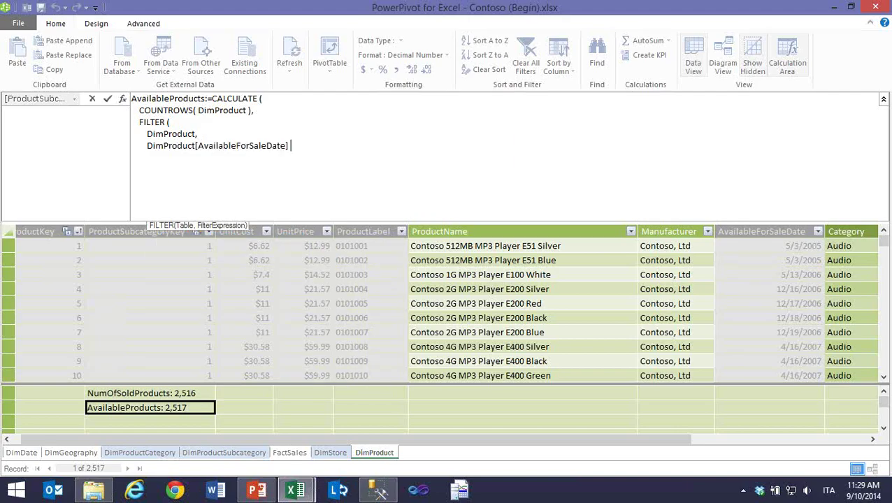
# - Complete the condition with <= MAX ( DimDate[Datekey] ), close FILTER and CALCULATE on separate lines, and commit the AvailableProducts formula
pyautogui.write('<= MAX ( ')
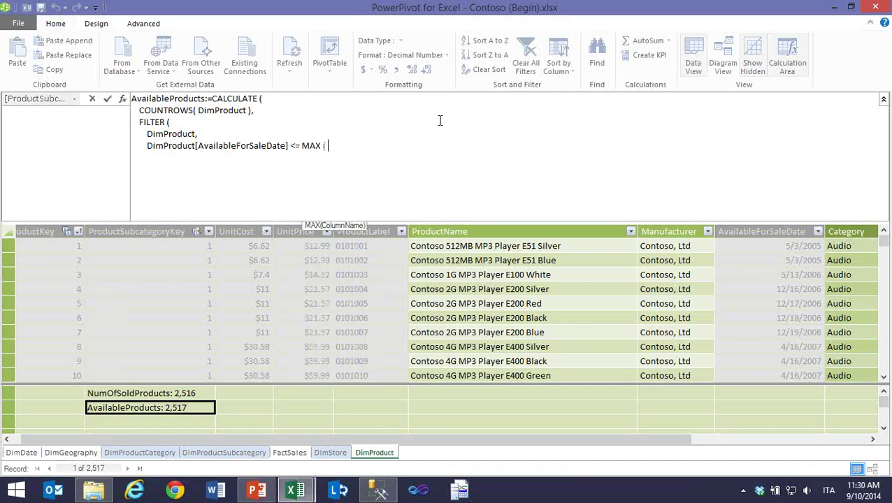
pyautogui.write('DimDate')
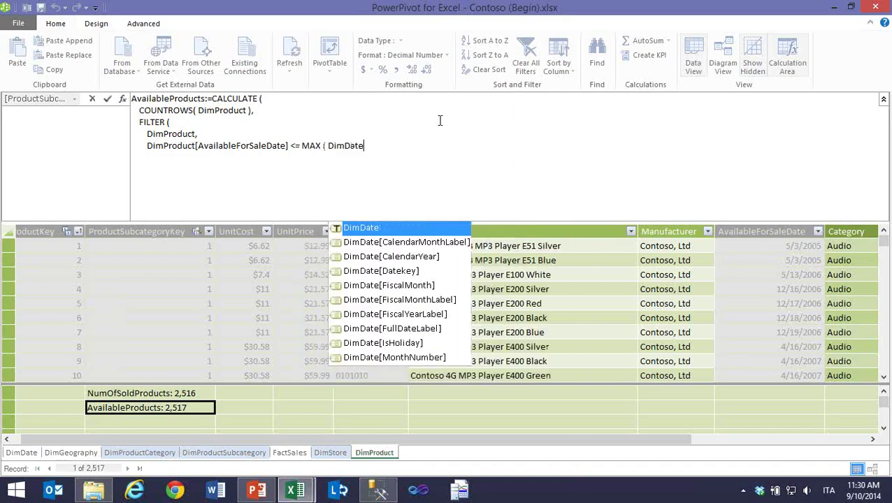
pyautogui.write('[Datekey] )')
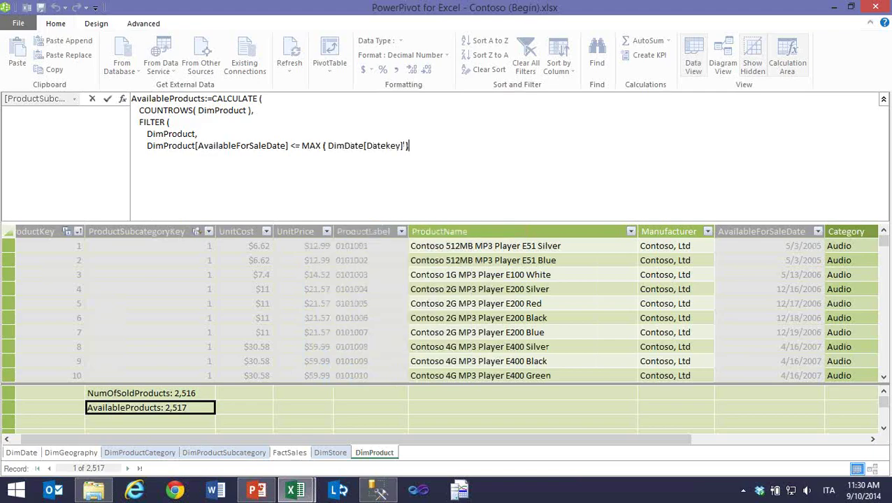
pyautogui.hotkey('shift', 'Return')
pyautogui.write(')')
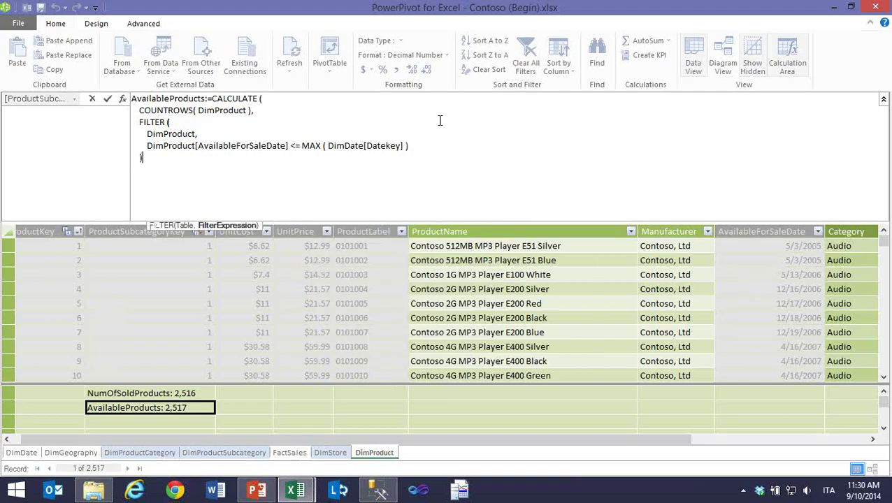
pyautogui.hotkey('shift', 'Return')
pyautogui.write(')')
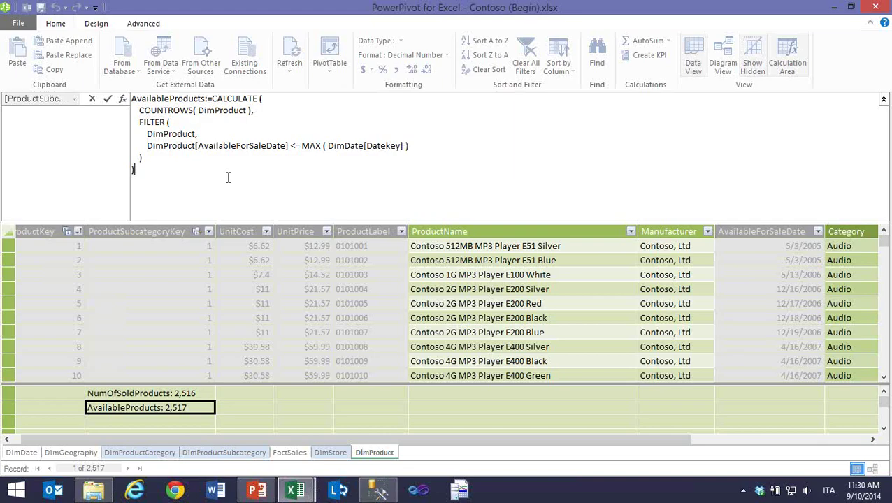
pyautogui.press('Return')
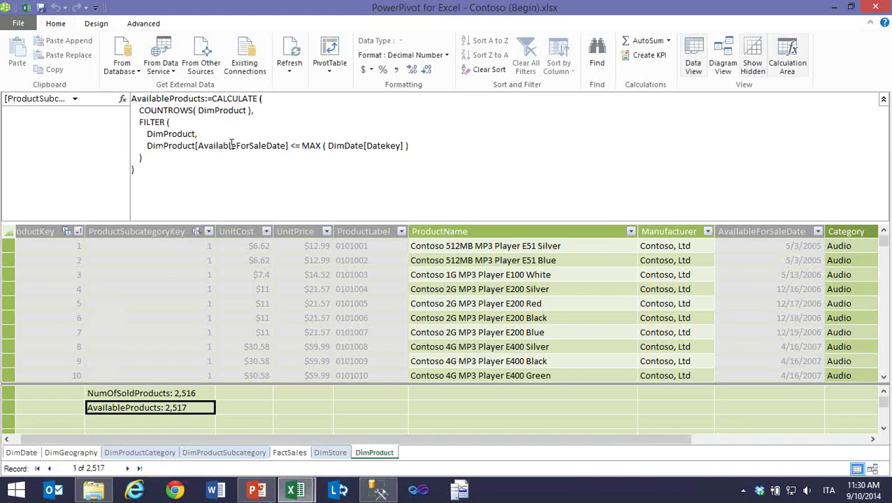
# - Switch to the Excel workbook and examine the AvailableProducts figures by year and for the months of 2008
pyautogui.click(27, 8)
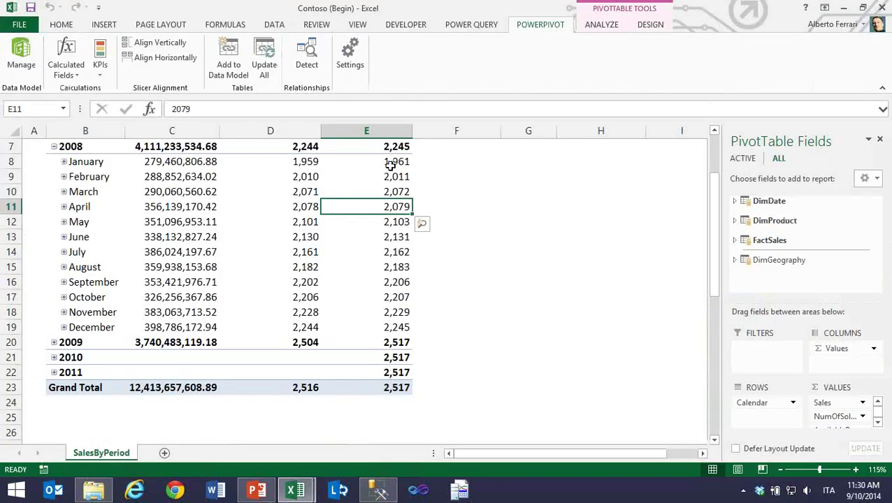
pyautogui.moveTo(378, 161); pyautogui.dragTo(373, 327)
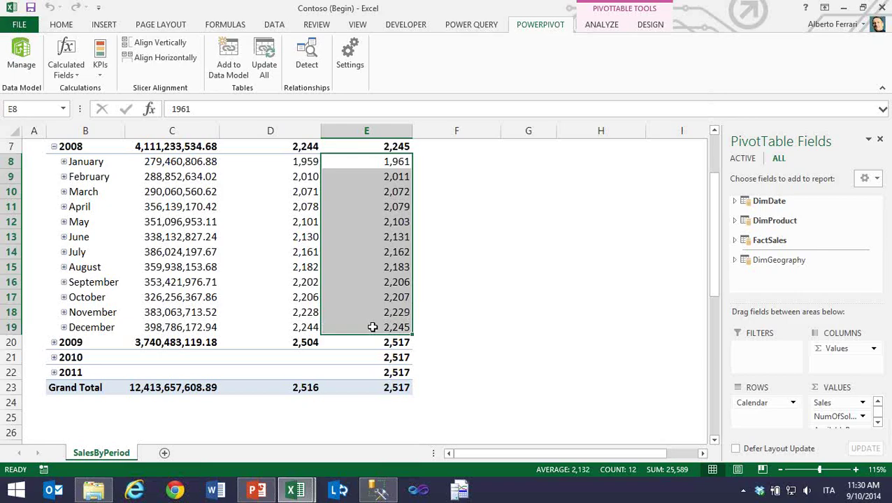
pyautogui.scroll(2, 372, 327)
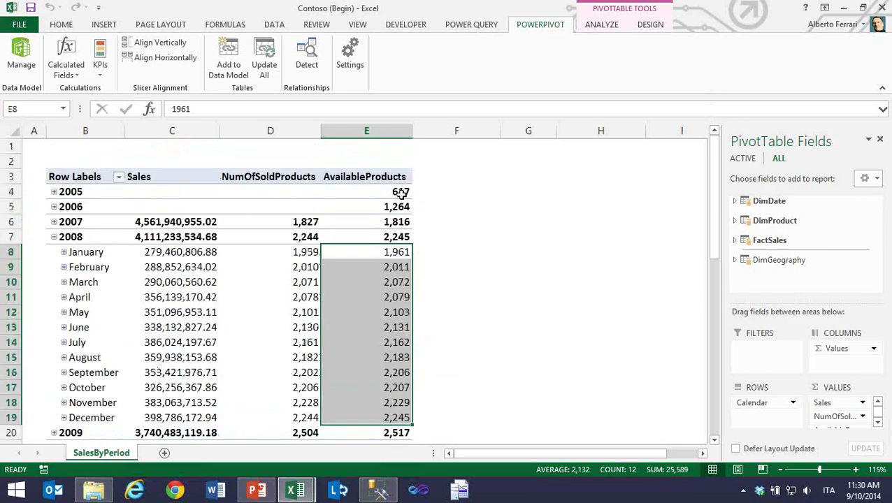
pyautogui.click(401, 193)
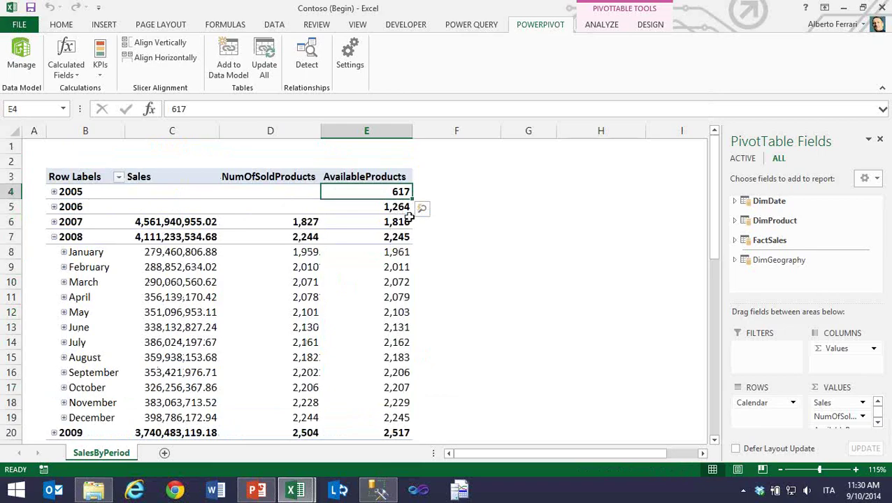
pyautogui.press('Down')
pyautogui.press('Down')
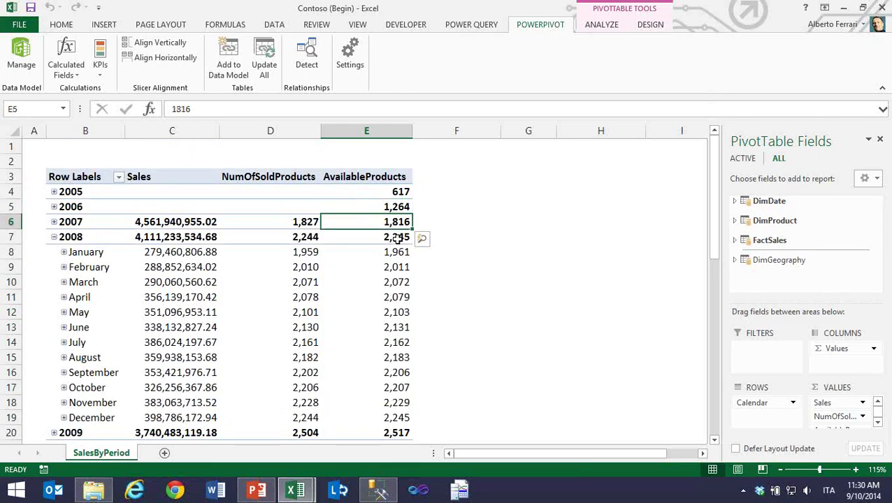
pyautogui.click(394, 254)
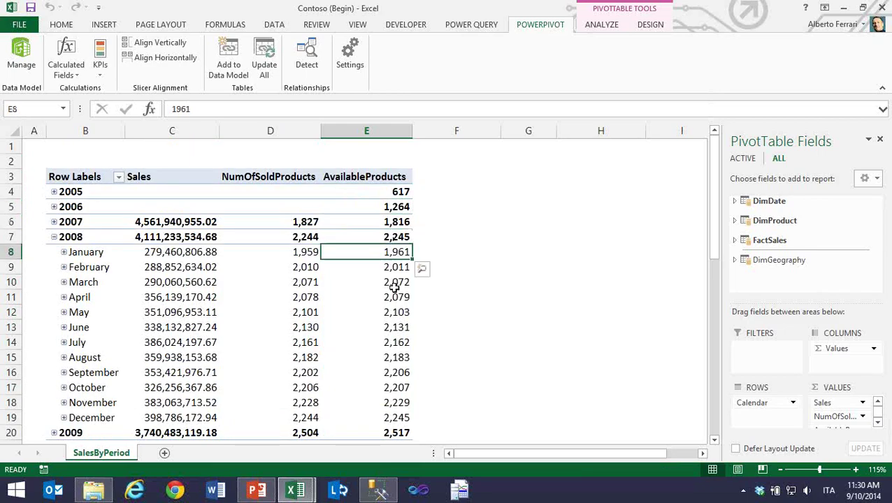
pyautogui.scroll(-1, 395, 287)
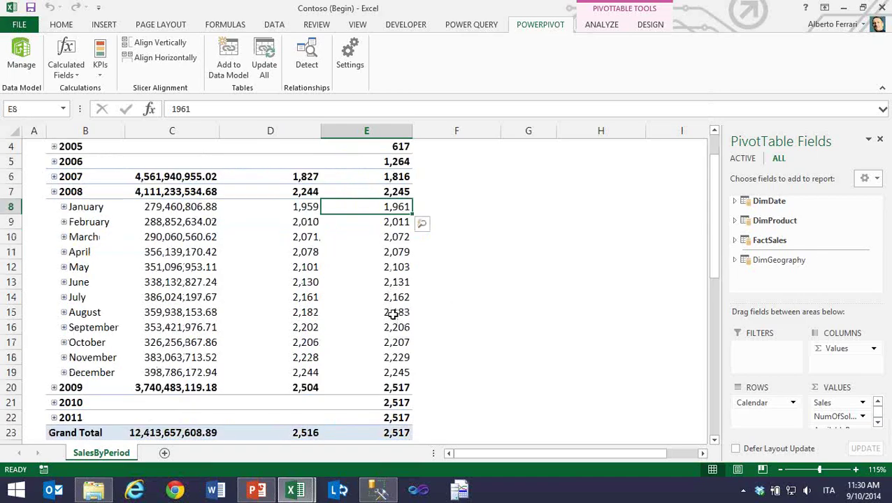
pyautogui.moveTo(393, 316)
# - Compare NumOfSoldProducts with AvailableProducts in the PivotTable for 2007 and January 2008
pyautogui.click(307, 221)
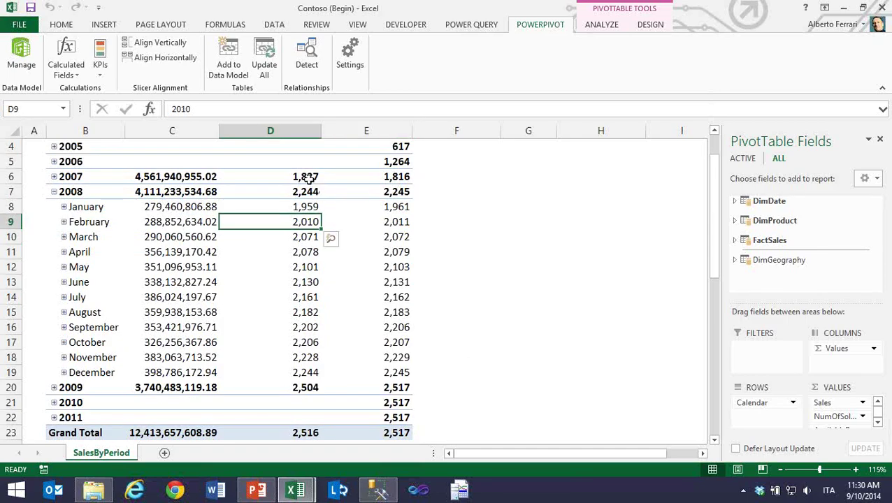
pyautogui.click(309, 178)
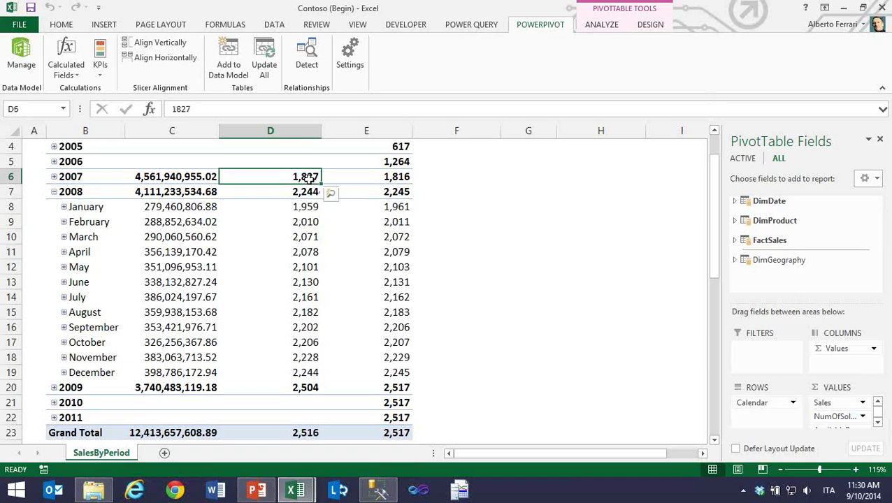
pyautogui.click(377, 180)
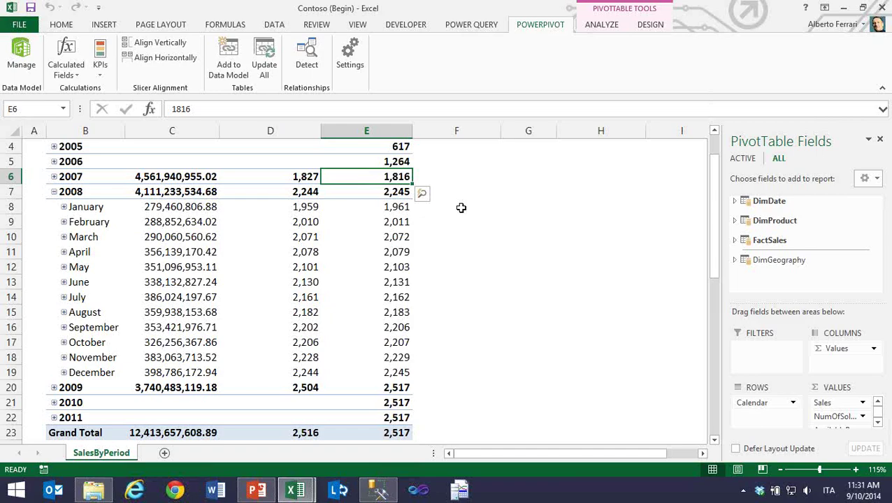
pyautogui.click(300, 175)
pyautogui.click(368, 179)
pyautogui.click(370, 206)
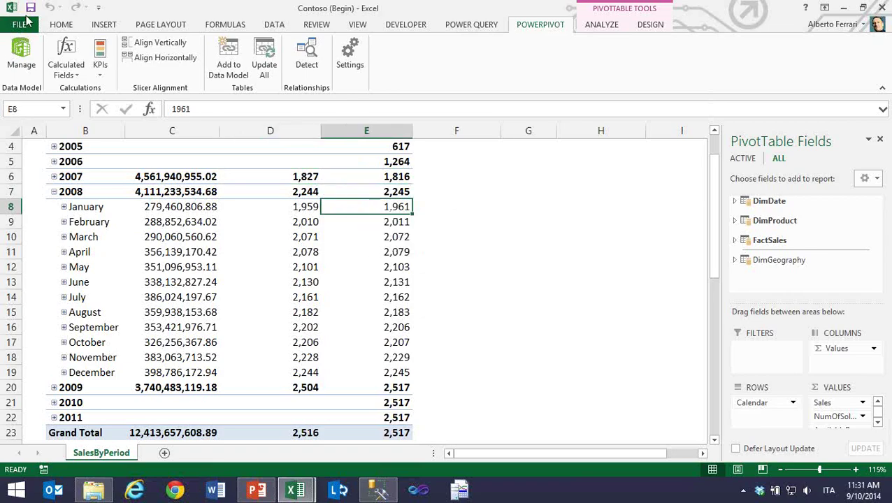
# - Return to the PowerPivot window, look over the FactSales table's data, and go back to DimProduct
pyautogui.click(24, 49)
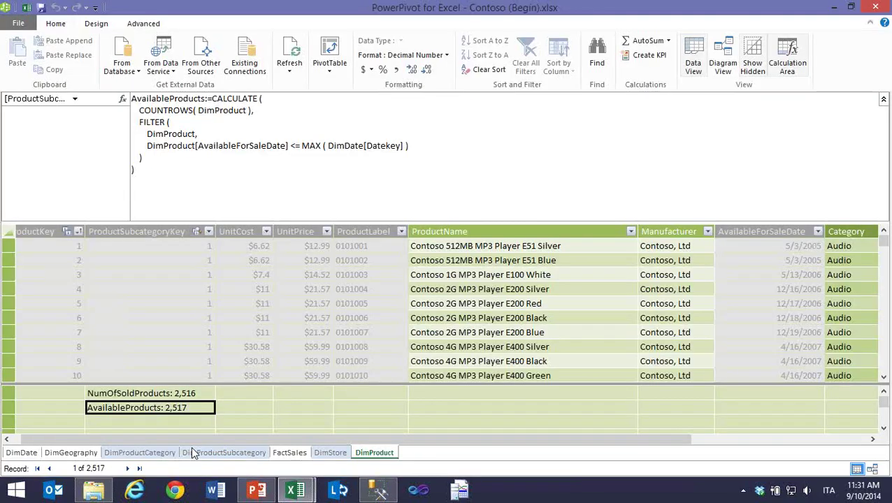
pyautogui.click(285, 455)
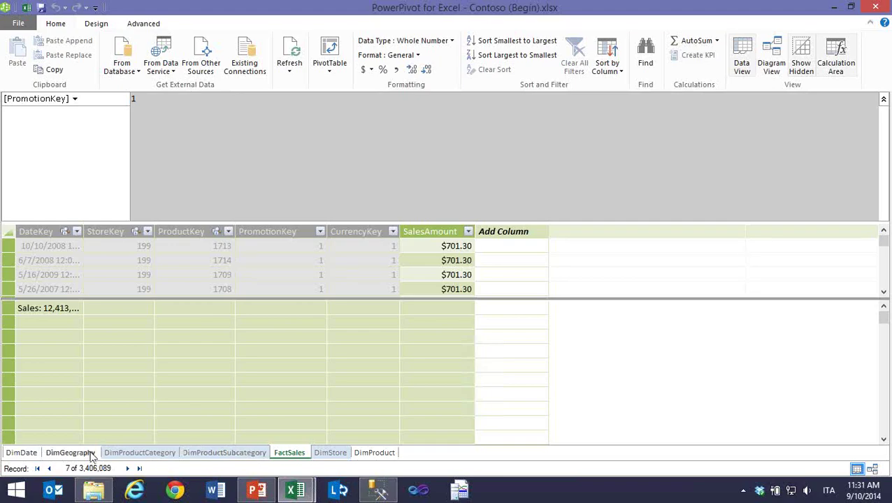
pyautogui.click(374, 453)
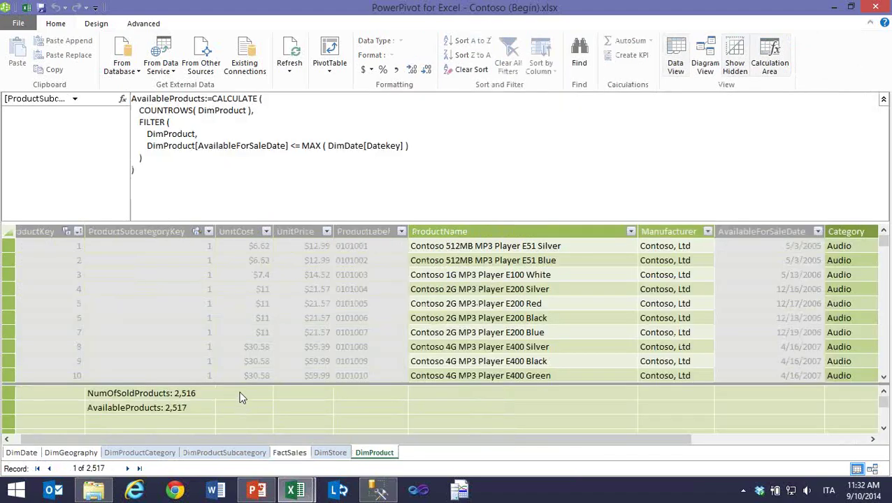
# - Start a calculated column after Subcategory in DimProduct with the formula =[AvailableForSaleDate]
pyautogui.click(240, 397)
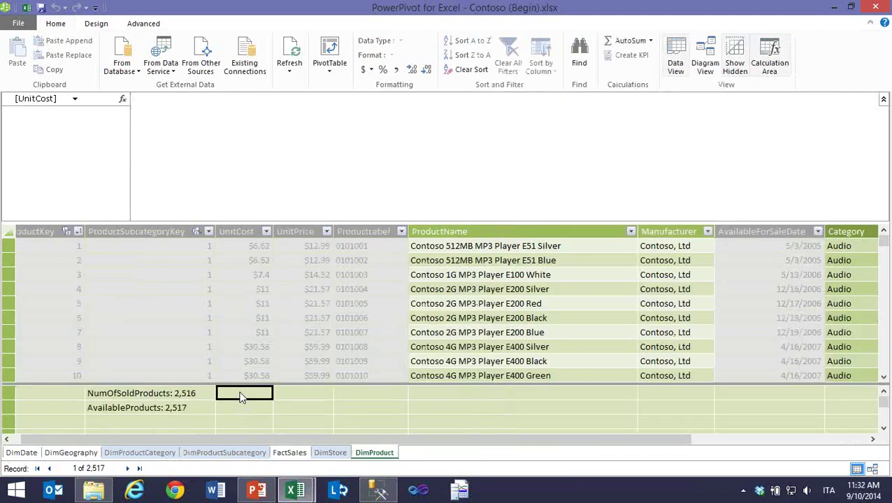
pyautogui.click(306, 176)
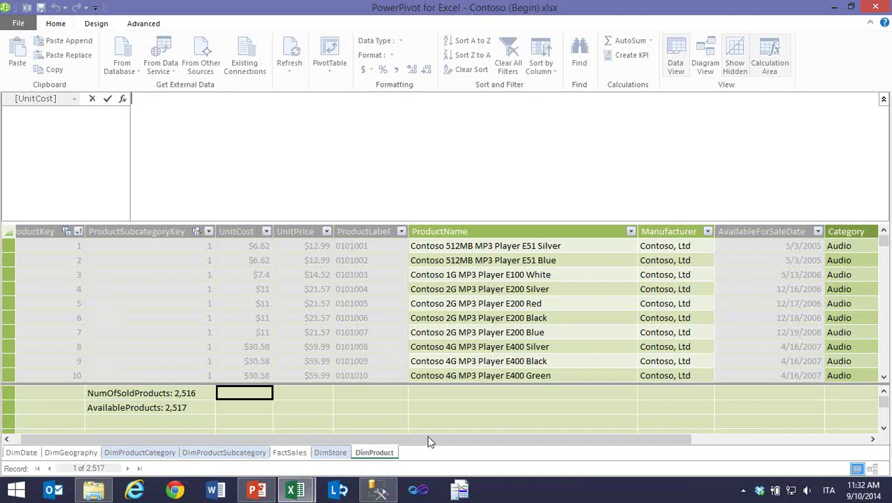
pyautogui.moveTo(601, 441); pyautogui.dragTo(778, 442)
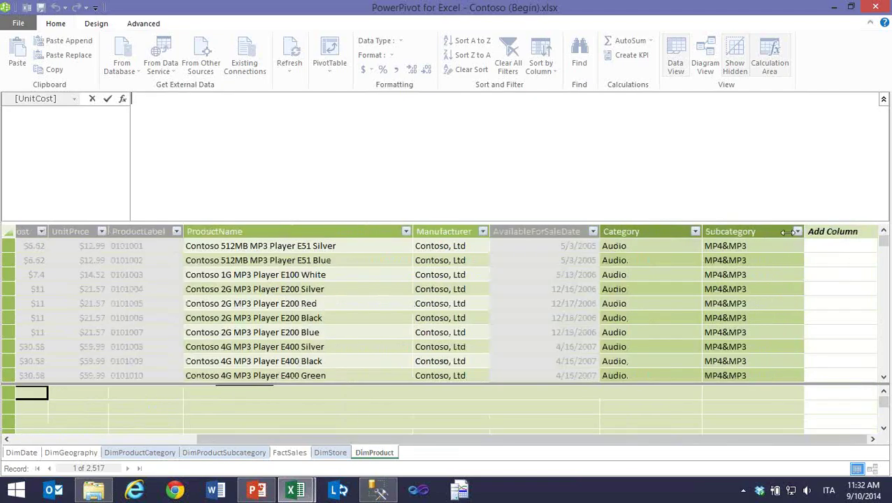
pyautogui.click(842, 246)
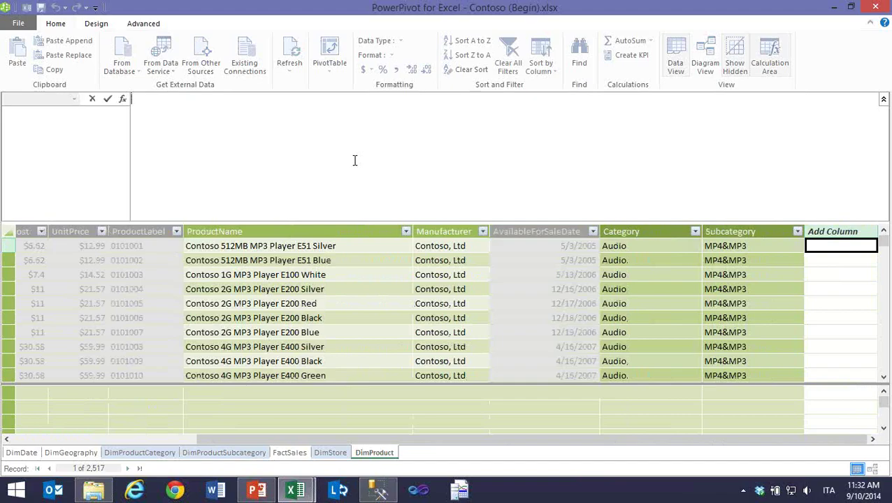
pyautogui.write('=')
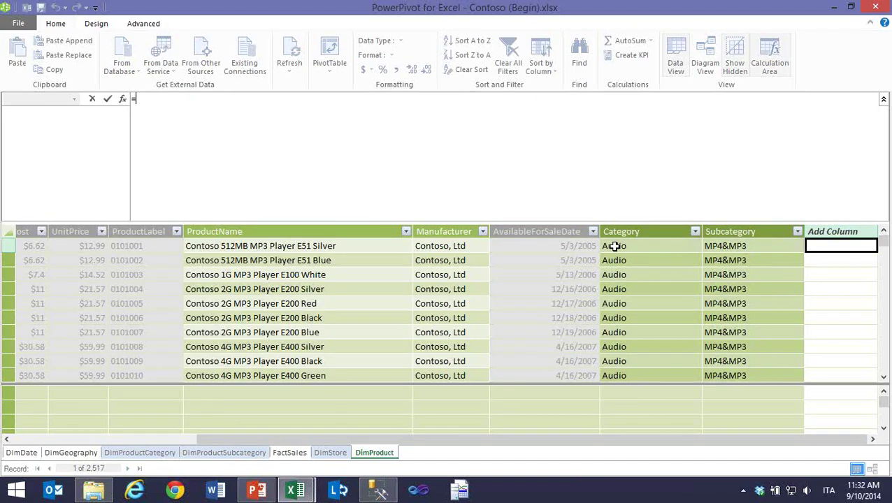
pyautogui.click(575, 249)
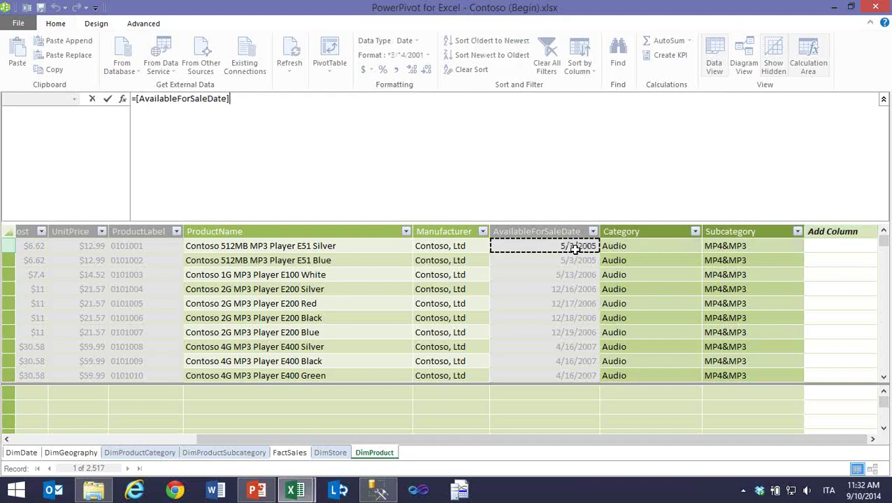
# - Extend the new column's formula with a greater-than comparison against CALCULATE( MIN
pyautogui.write('>')
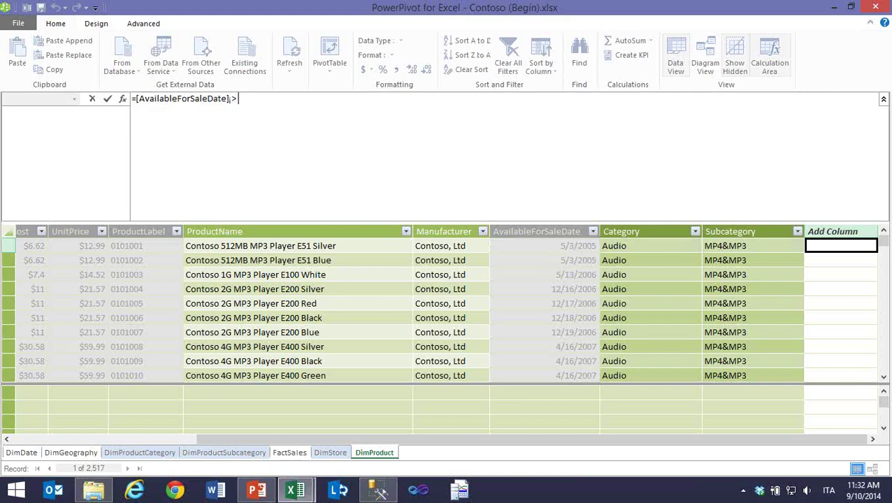
pyautogui.write(' CA')
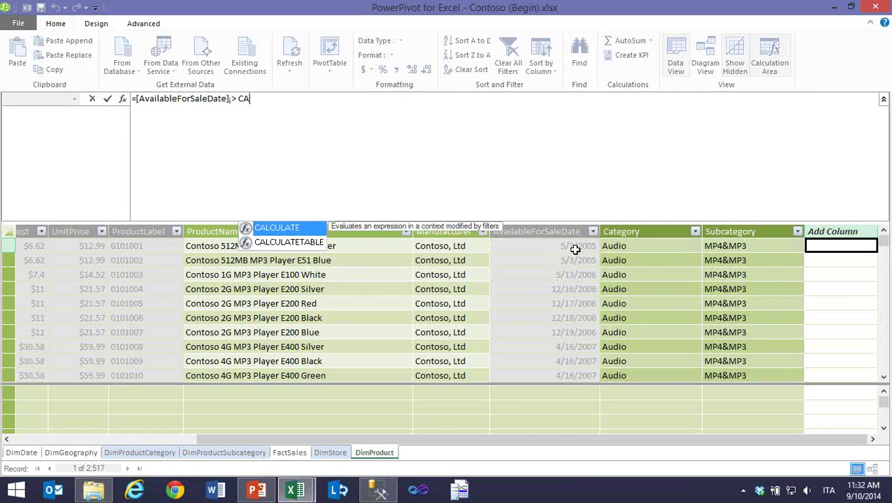
pyautogui.write('L')
pyautogui.press('Tab')
pyautogui.write('MIN')
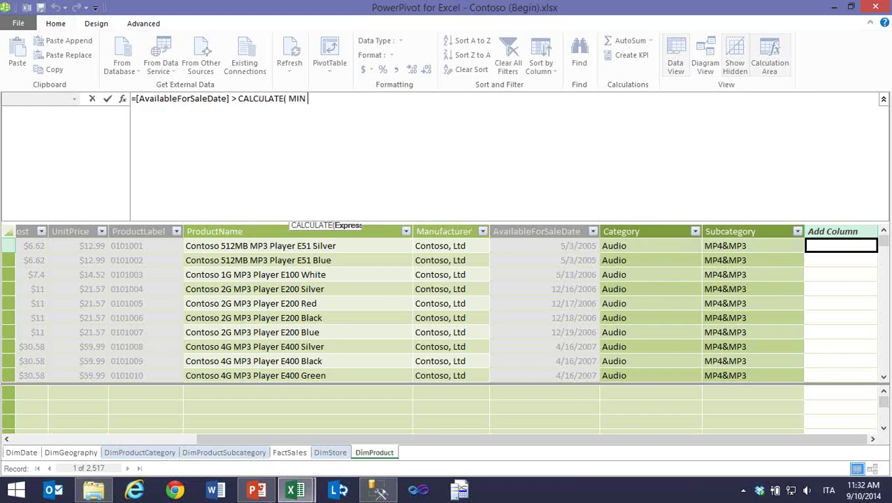
# - Complete the DimProduct calculated column formula as =[AvailableForSaleDate] > CALCULATE( MIN ( FactSales[DateKey] ) )
pyautogui.write(' ( Fa')
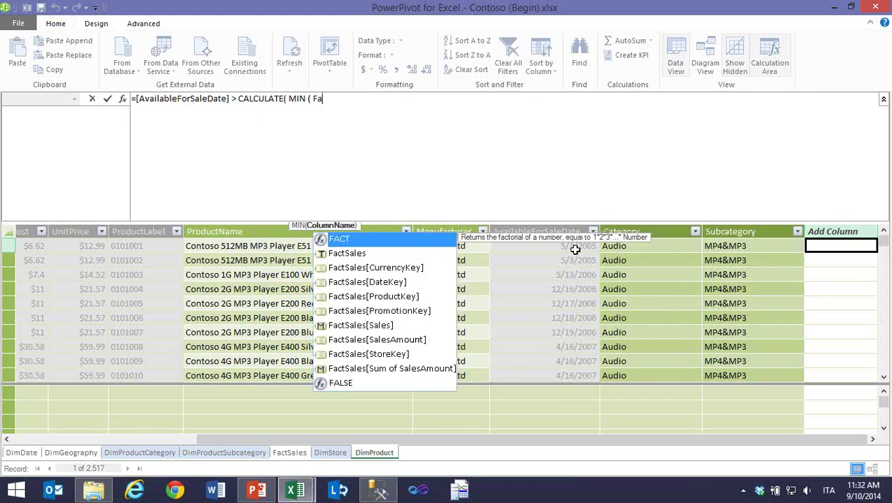
pyautogui.press('Down')
pyautogui.press('Tab')
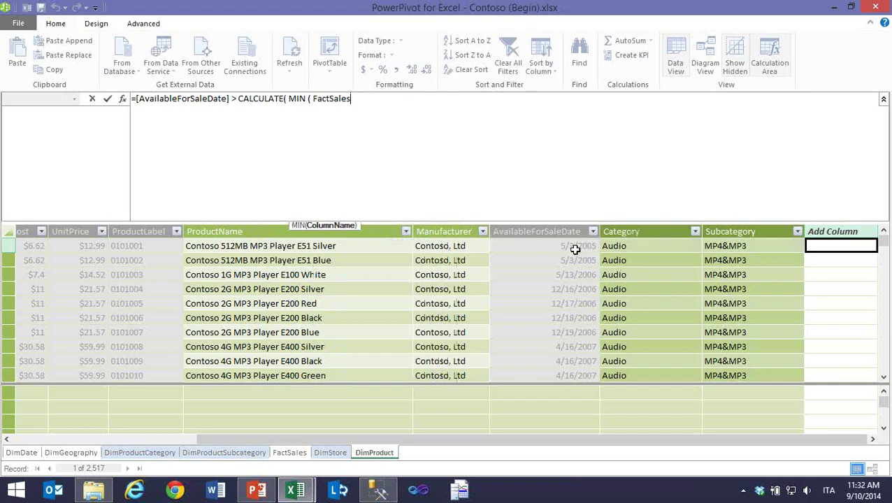
pyautogui.write('[DateKey] ) )')
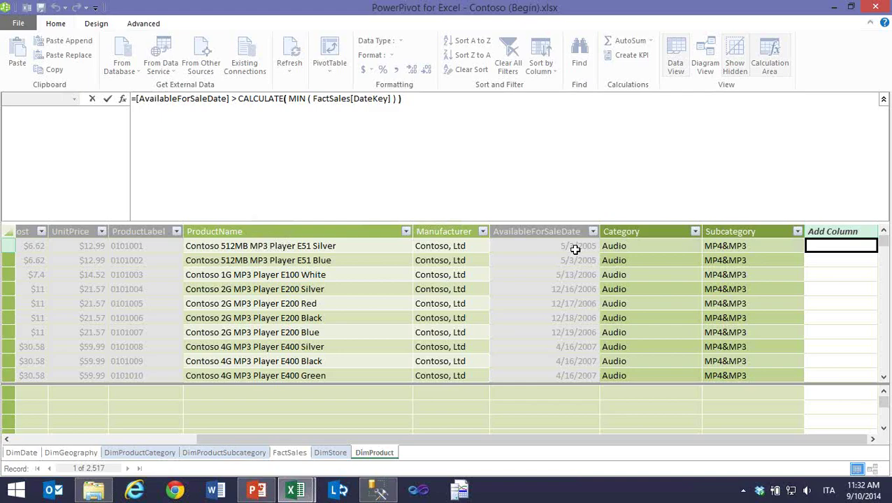
pyautogui.press('Return')
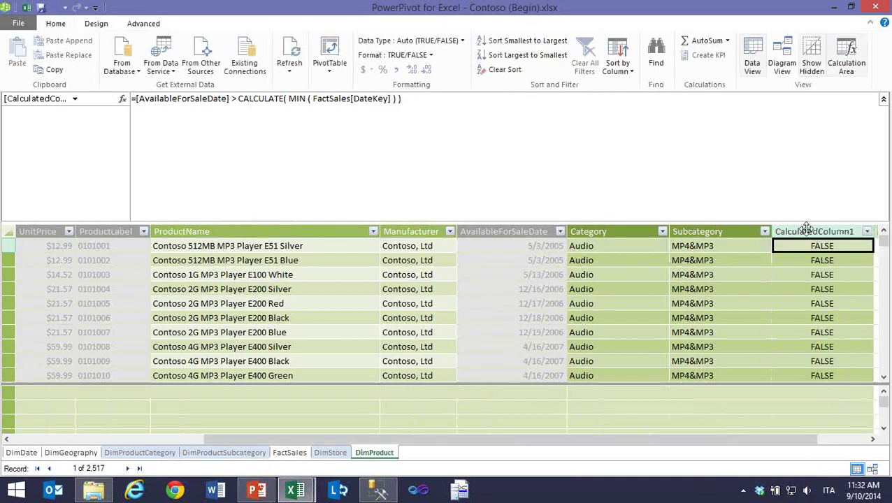
# - Rename the new calculated column as WrongSale
pyautogui.rightClick(805, 229)
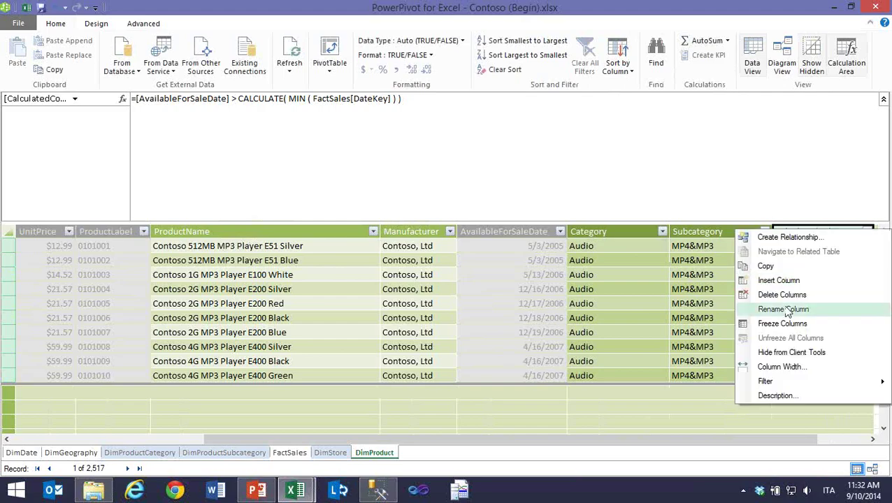
pyautogui.click(782, 309)
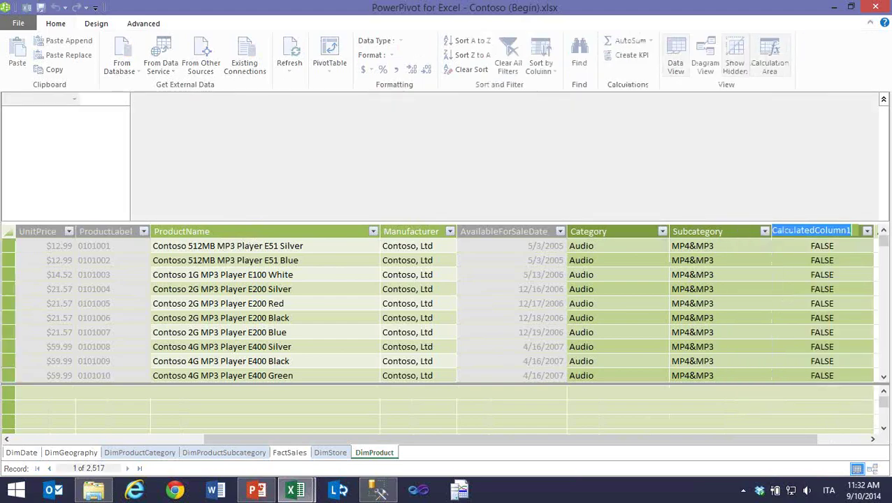
pyautogui.write('WrongSale')
pyautogui.press('Return')
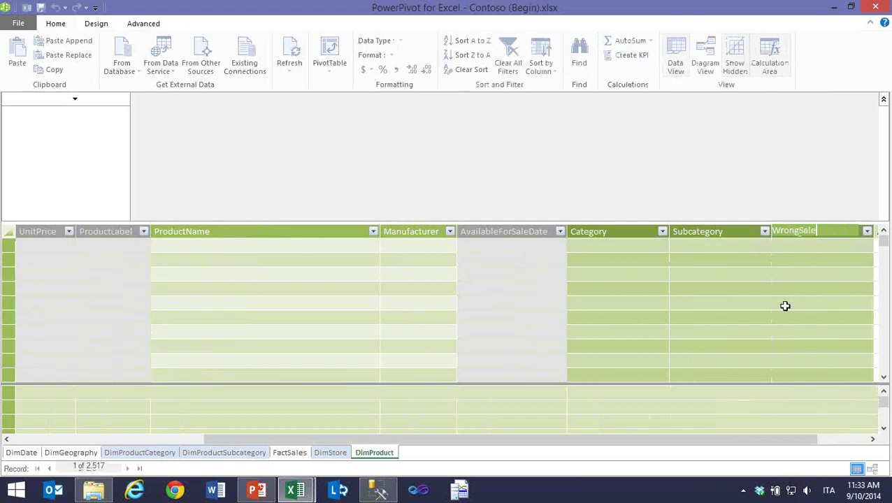
# - Filter the DimProduct table to show only rows where WrongSale is TRUE
pyautogui.click(867, 236)
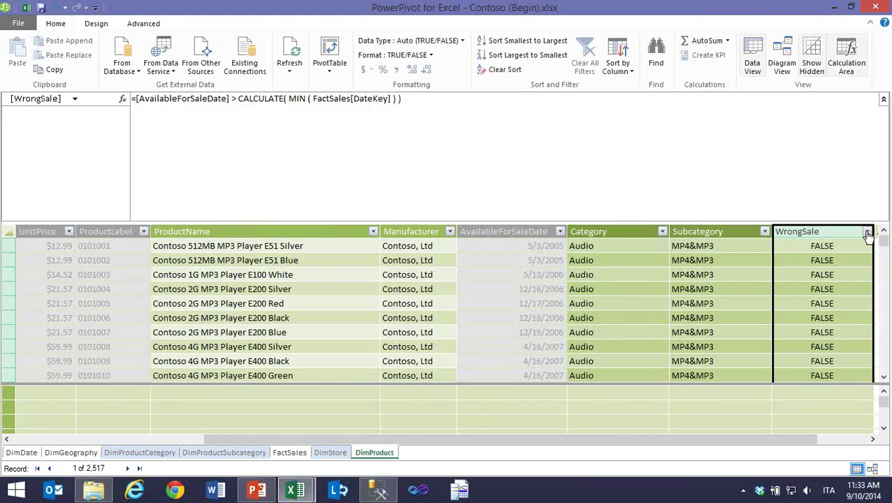
pyautogui.click(867, 232)
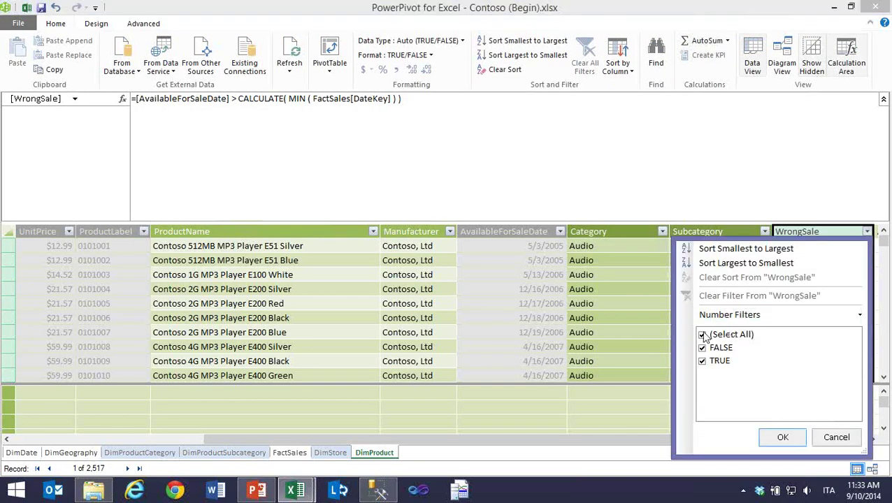
pyautogui.click(703, 334)
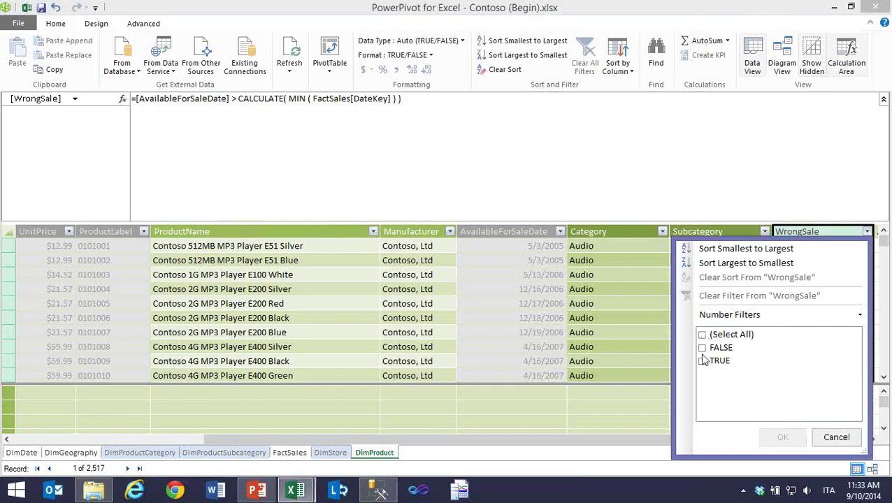
pyautogui.click(709, 362)
pyautogui.click(784, 439)
# - Examine the filtered products, reviewing their names, manufacturers and available-for-sale dates
pyautogui.click(508, 305)
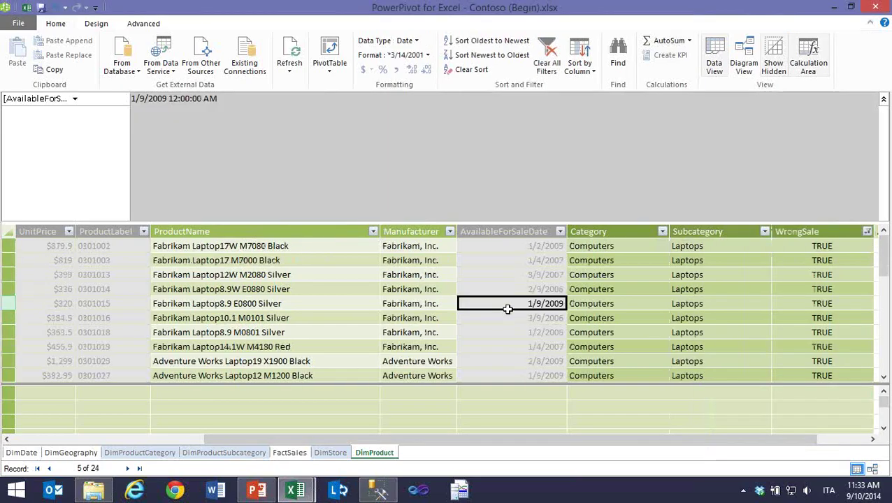
pyautogui.scroll(-5, 508, 309)
pyautogui.hscroll(-3, 517, 310)
pyautogui.scroll(2, 525, 311)
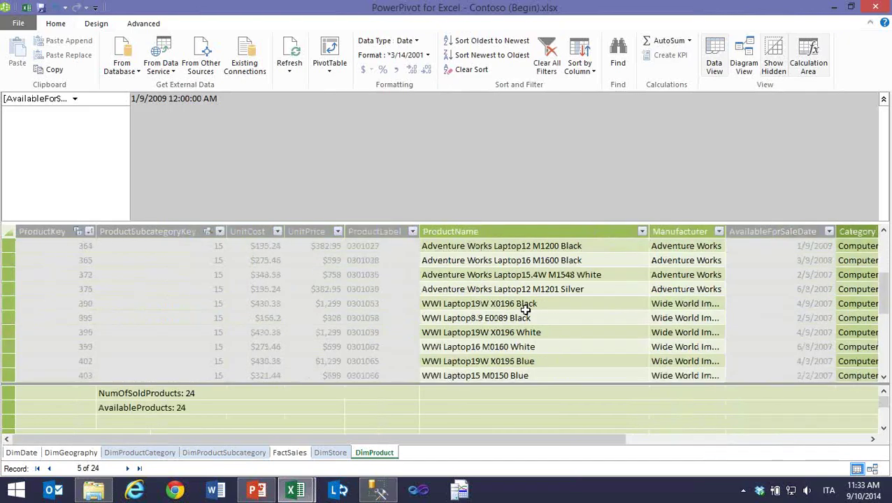
pyautogui.scroll(4, 525, 311)
pyautogui.click(515, 260)
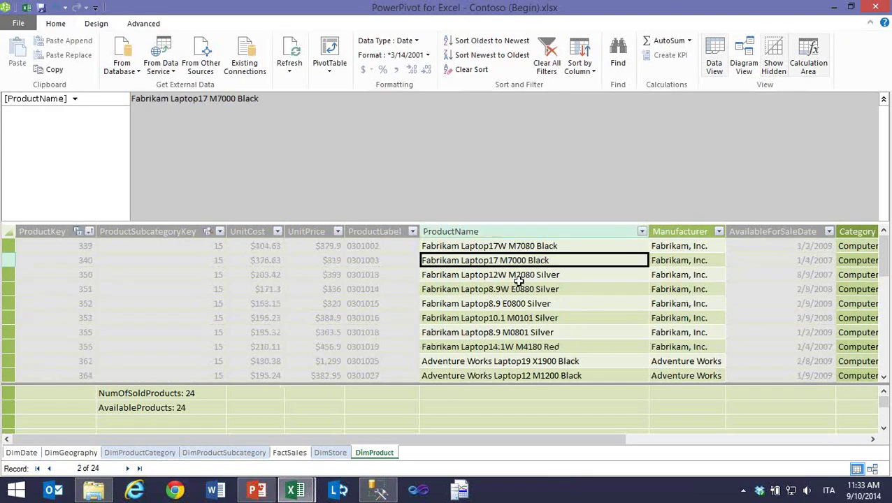
pyautogui.press('Down')
pyautogui.press('Down')
pyautogui.press('Down')
pyautogui.press('Down')
pyautogui.press('Down')
pyautogui.press('Down')
pyautogui.press('Down')
pyautogui.press('Down')
pyautogui.press('Down')
pyautogui.press('Down')
pyautogui.press('Down')
pyautogui.press('Down')
pyautogui.press('Down')
pyautogui.press('Down')
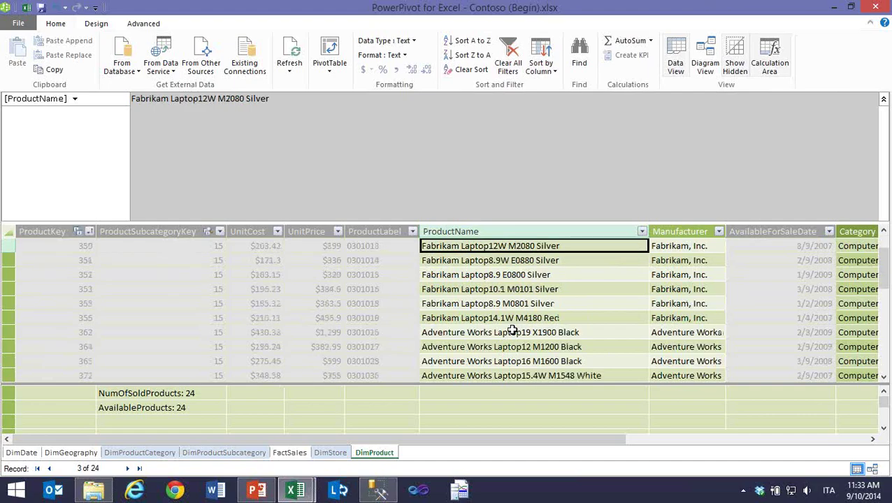
pyautogui.scroll(-3, 515, 325)
pyautogui.click(515, 320)
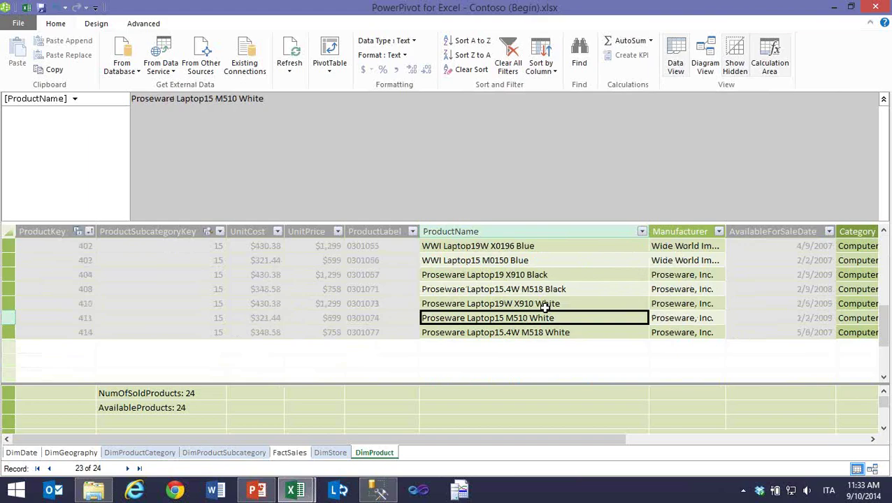
pyautogui.scroll(6, 545, 308)
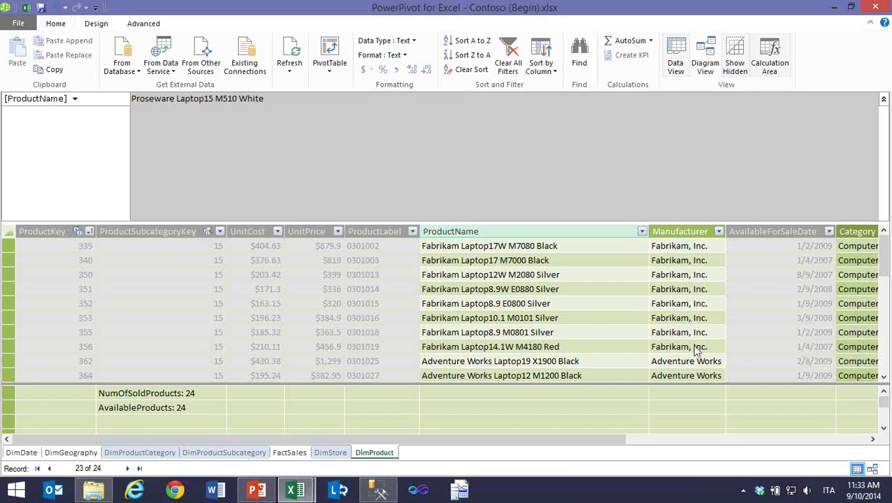
pyautogui.click(489, 261)
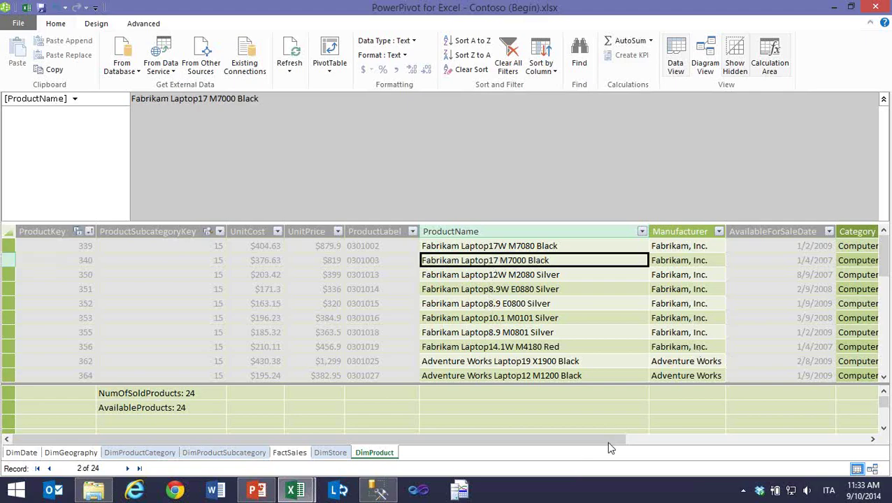
pyautogui.moveTo(608, 443); pyautogui.dragTo(791, 432)
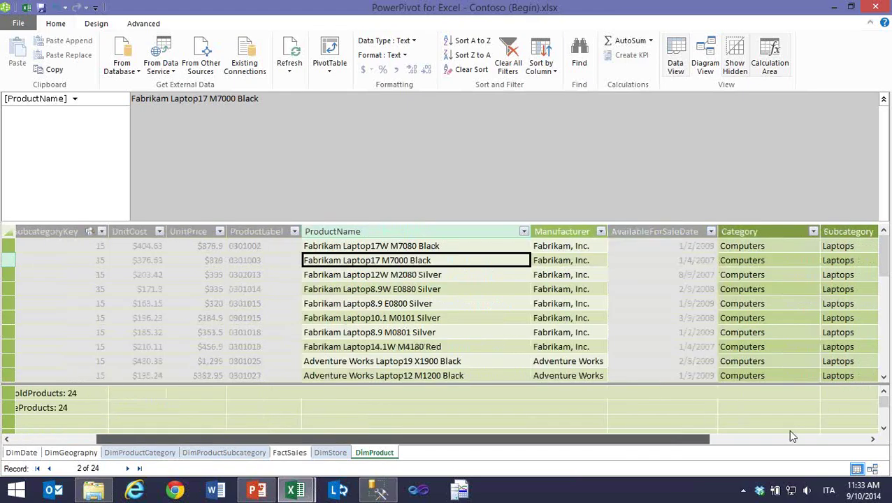
pyautogui.click(790, 436)
# - Switch to the Excel workbook and add a slicer for DimProduct's WrongSale field, placed beside the pivot table
pyautogui.click(792, 260)
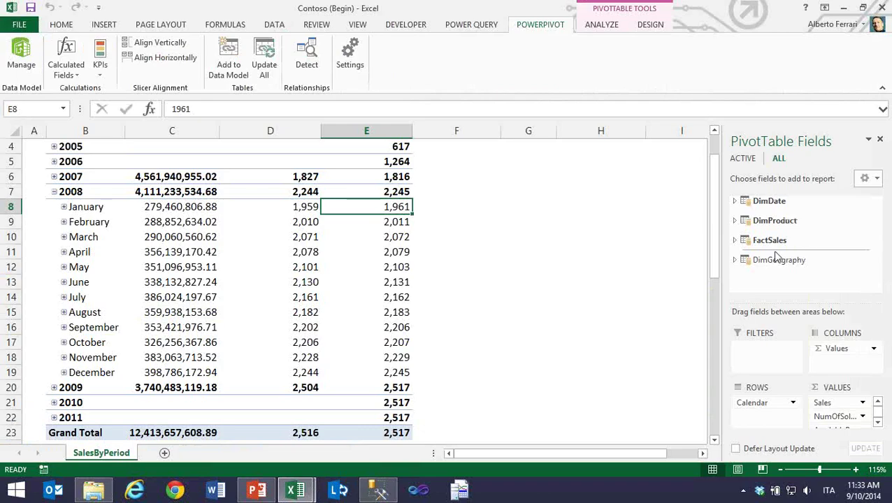
pyautogui.click(735, 220)
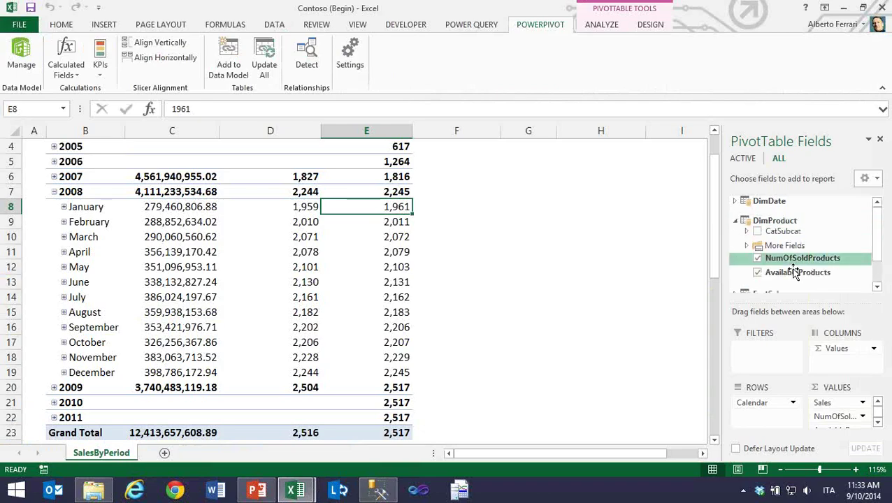
pyautogui.click(745, 245)
pyautogui.scroll(-1, 786, 273)
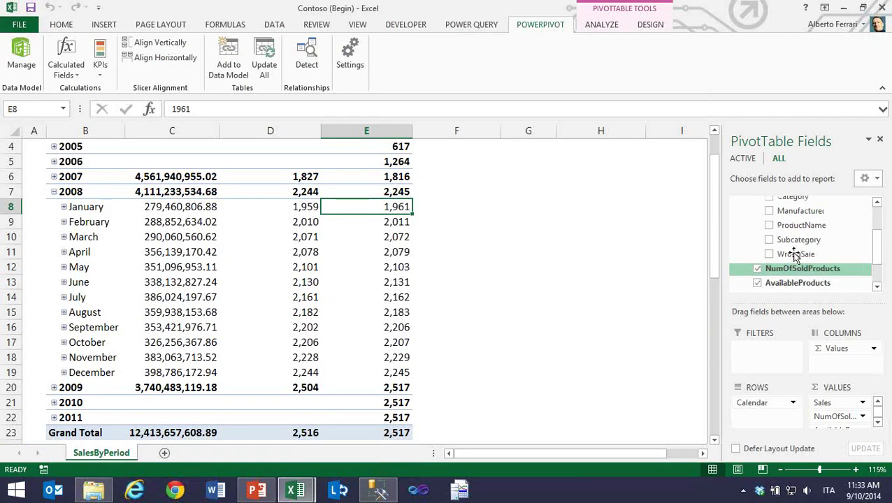
pyautogui.rightClick(798, 253)
pyautogui.click(815, 324)
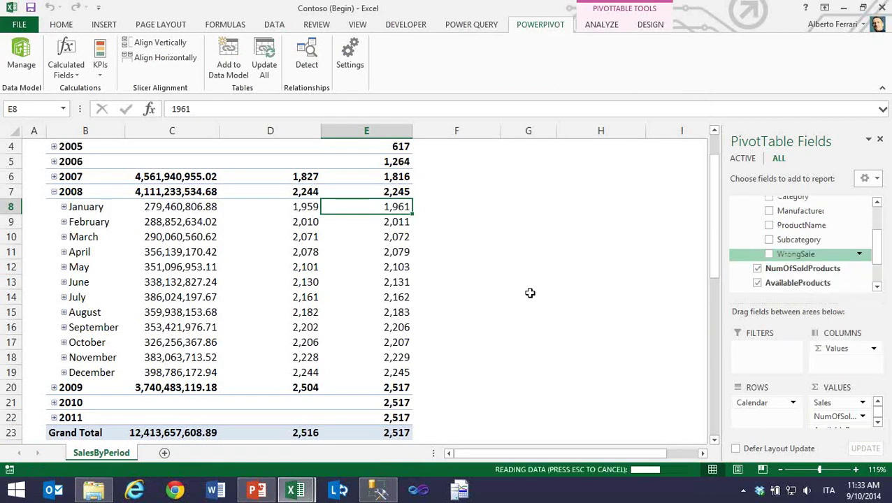
pyautogui.moveTo(376, 204); pyautogui.dragTo(501, 177)
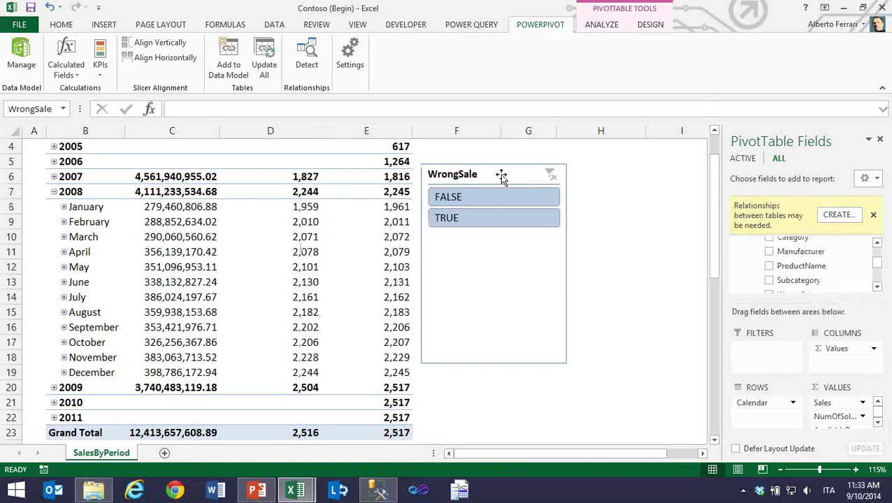
# - Slice the pivot table to WrongSale TRUE and compare NumOfSoldProducts with AvailableProducts across the periods
pyautogui.click(477, 214)
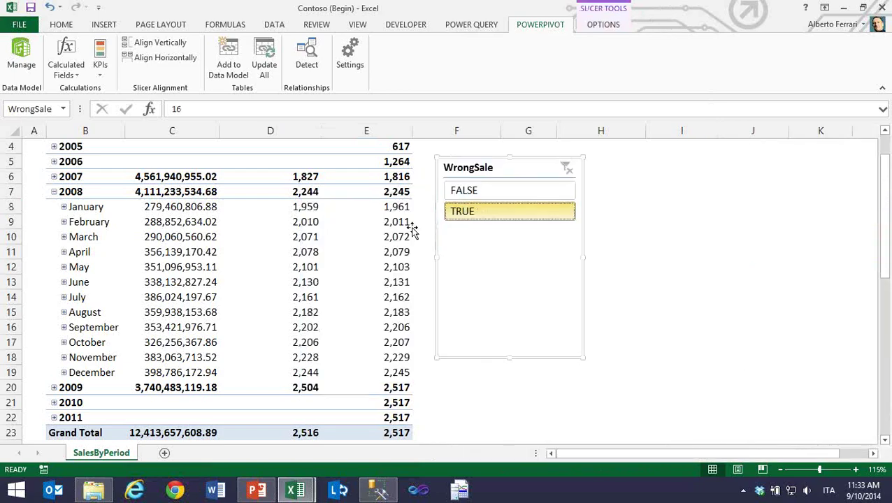
pyautogui.click(320, 222)
pyautogui.scroll(1, 321, 222)
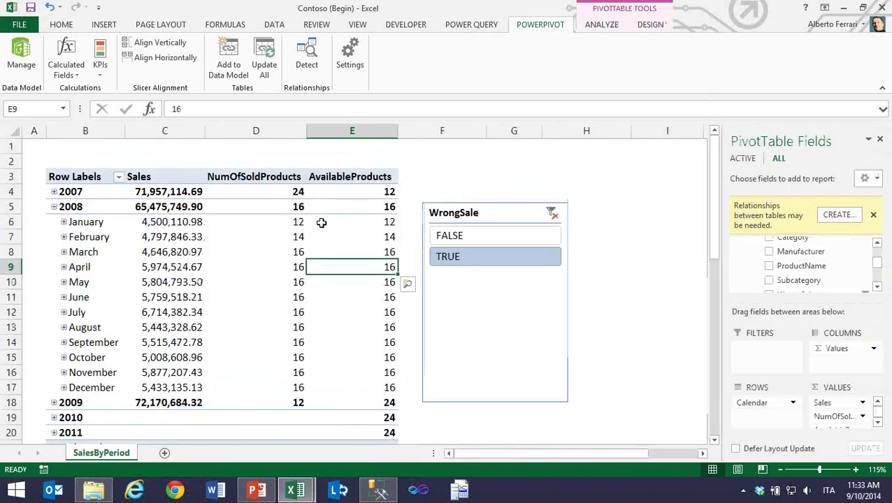
pyautogui.scroll(-1, 321, 222)
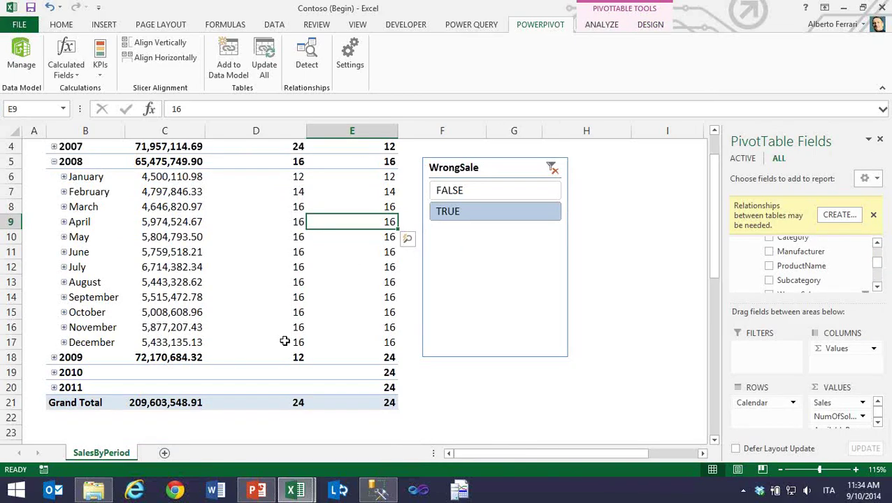
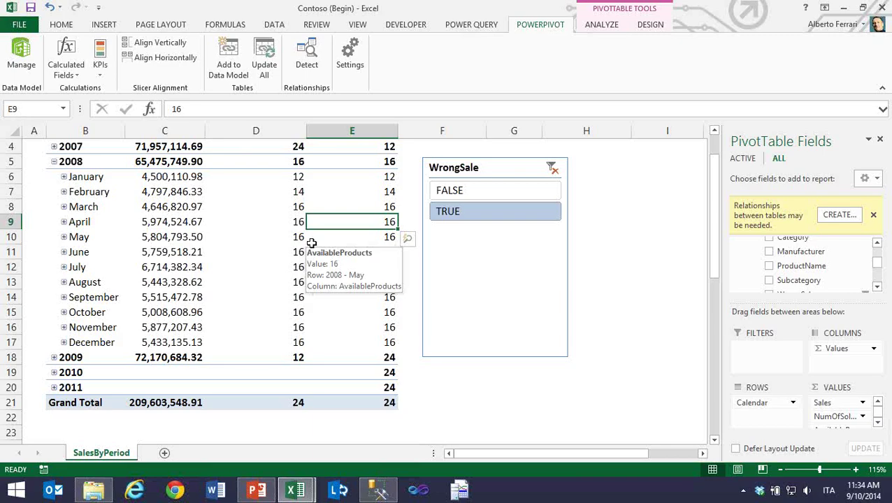
# - Clear the filter on the WrongSale slicer and delete it, dismissing the table relationships notice
pyautogui.click(551, 170)
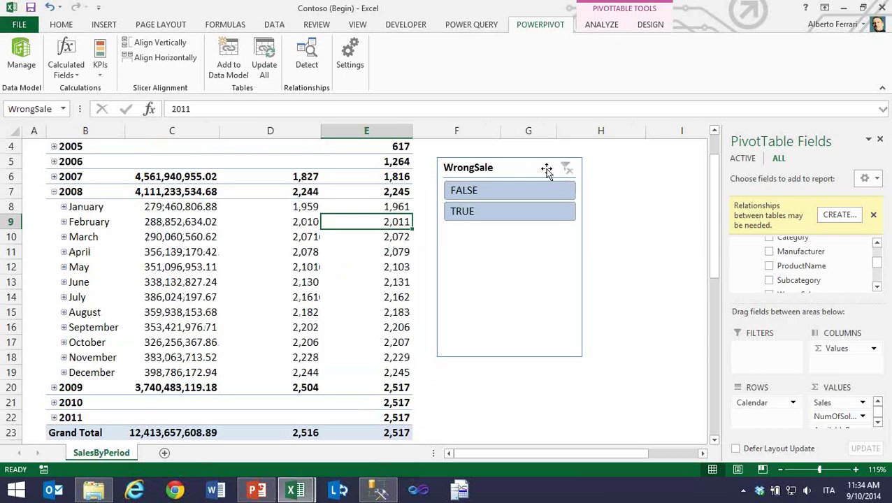
pyautogui.click(546, 169)
pyautogui.press('Delete')
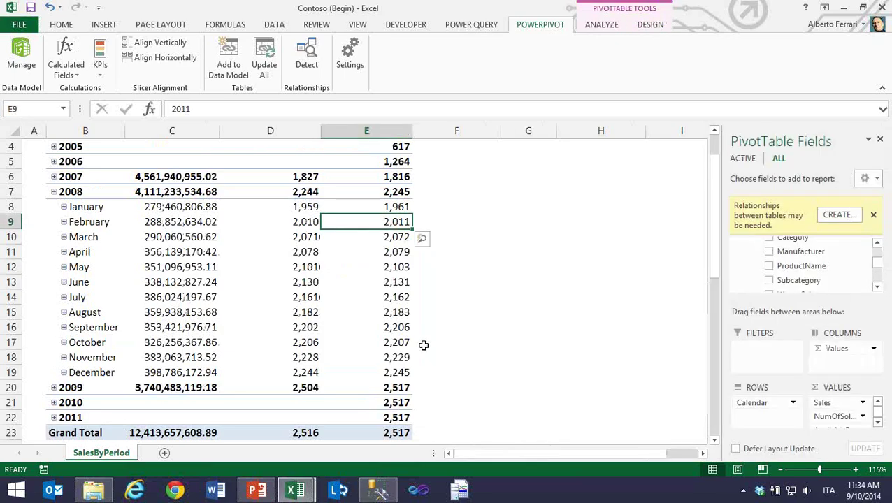
pyautogui.click(283, 238)
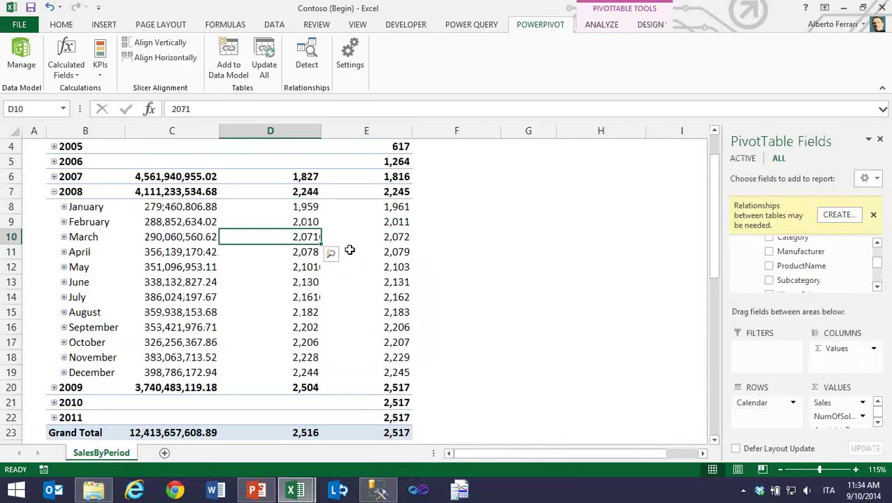
pyautogui.scroll(1, 350, 250)
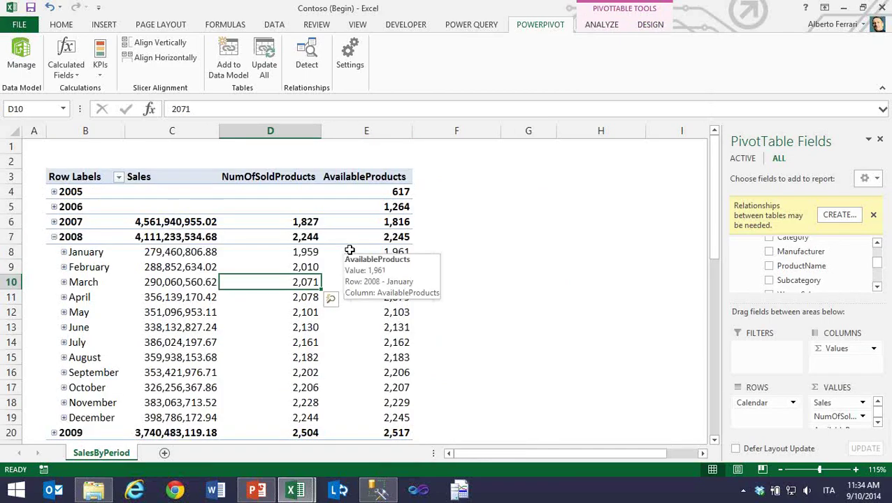
pyautogui.click(873, 215)
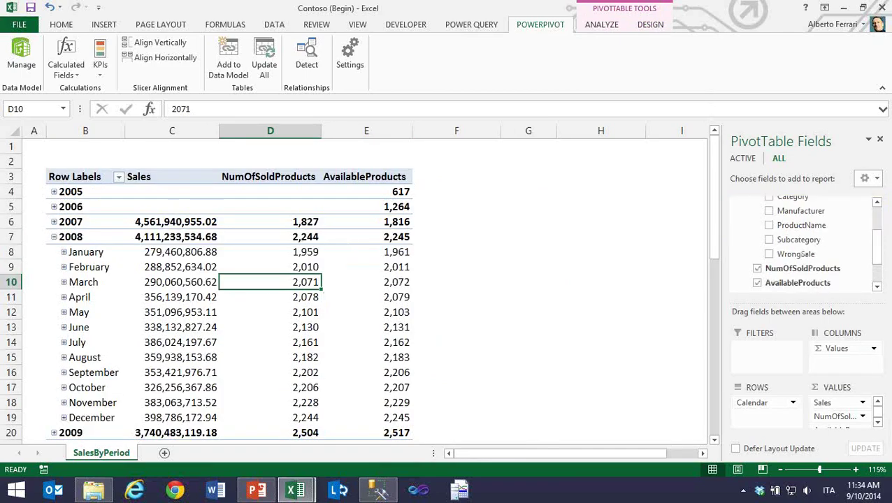
# - Remove the NumOfSoldProducts and AvailableProducts measures from the pivot table, keeping only Sales by calendar period
pyautogui.click(250, 330)
pyautogui.moveTo(864, 419); pyautogui.dragTo(822, 255)
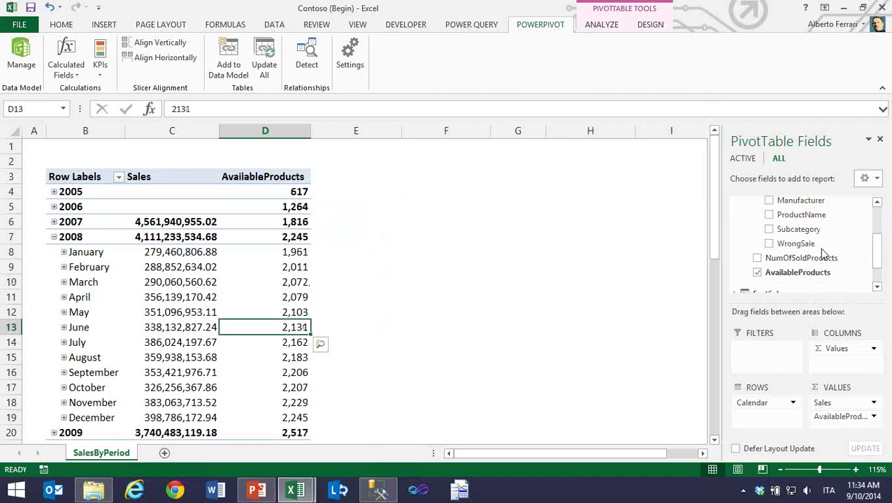
pyautogui.click(757, 272)
pyautogui.click(181, 237)
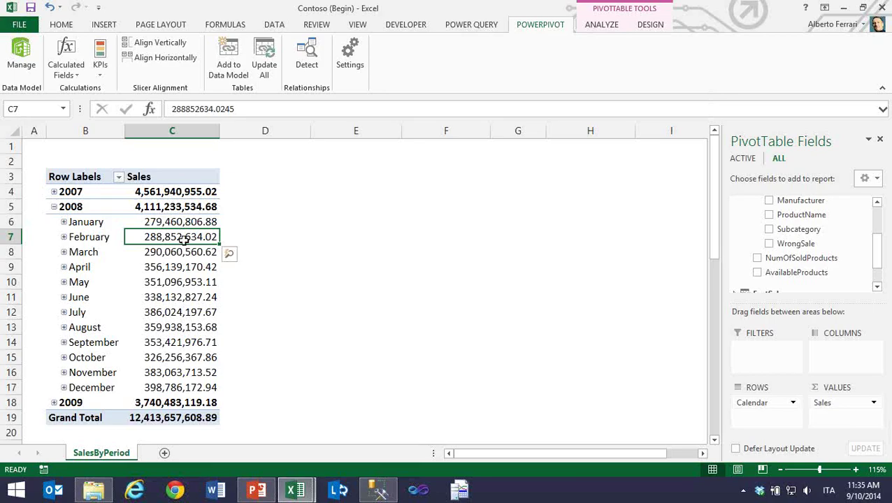
pyautogui.press('Up')
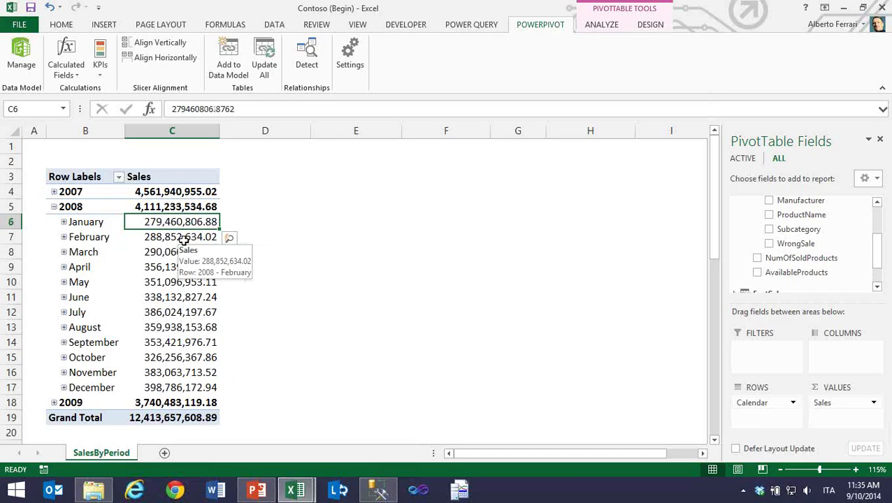
# - Switch to the PowerPivot window and show the Sales measure's formula in the FactSales table
pyautogui.click(21, 56)
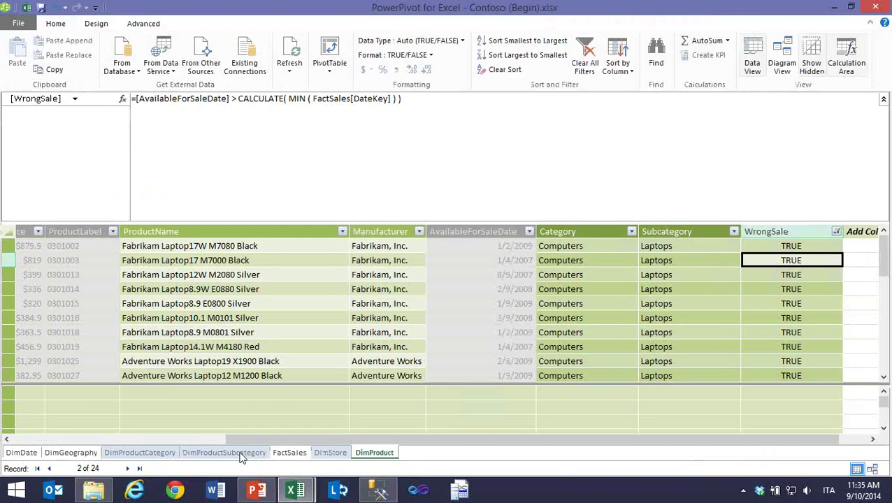
pyautogui.click(288, 453)
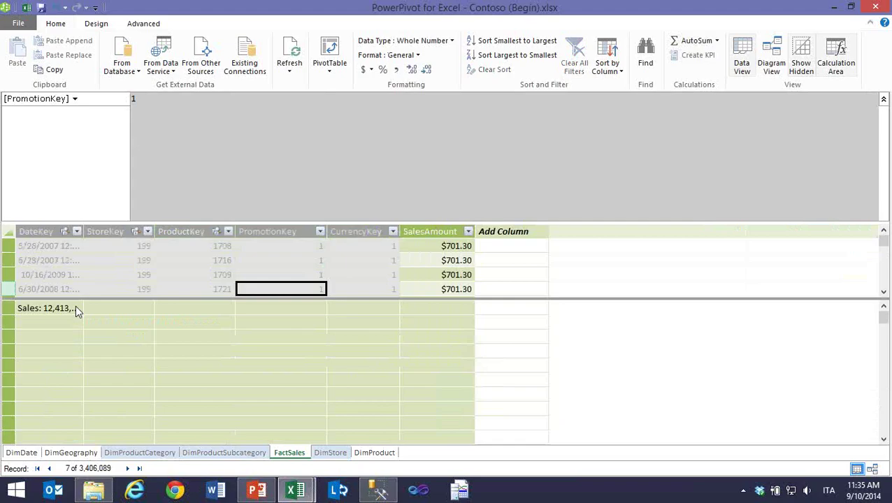
pyautogui.click(77, 307)
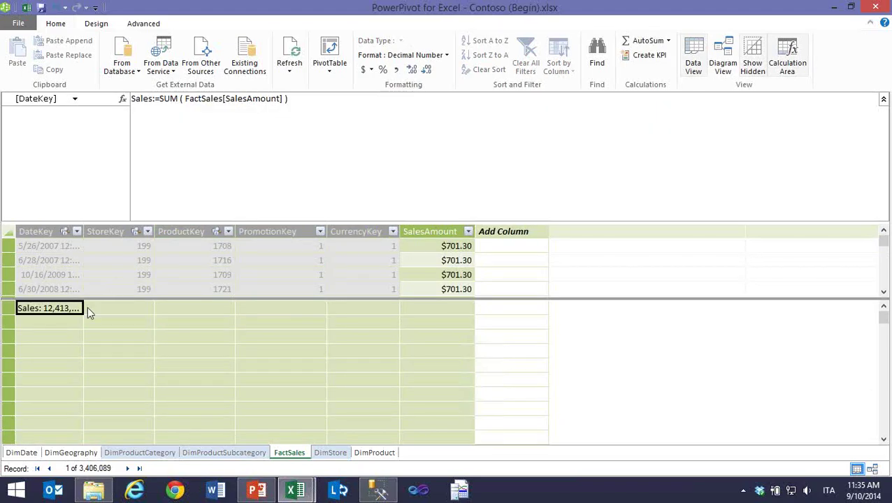
# - Begin a PySales measure in the empty cell below Sales, using CALCULATE with [Sales] as the expression
pyautogui.click(67, 321)
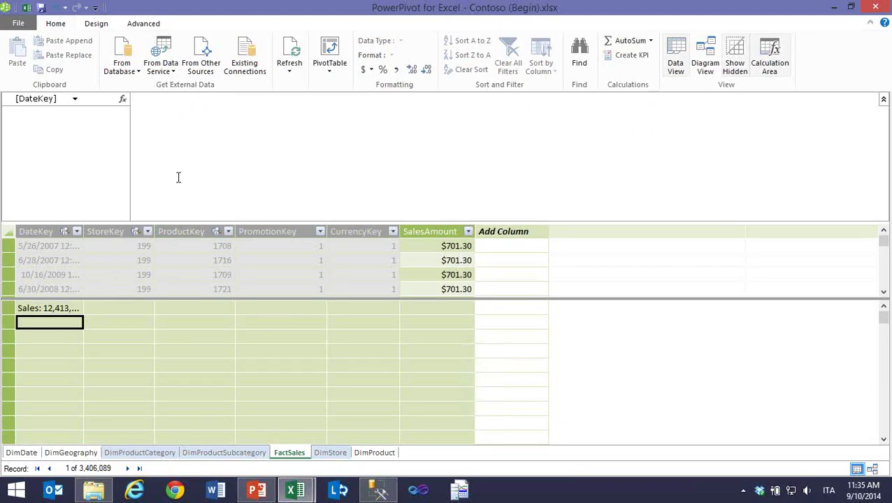
pyautogui.click(193, 148)
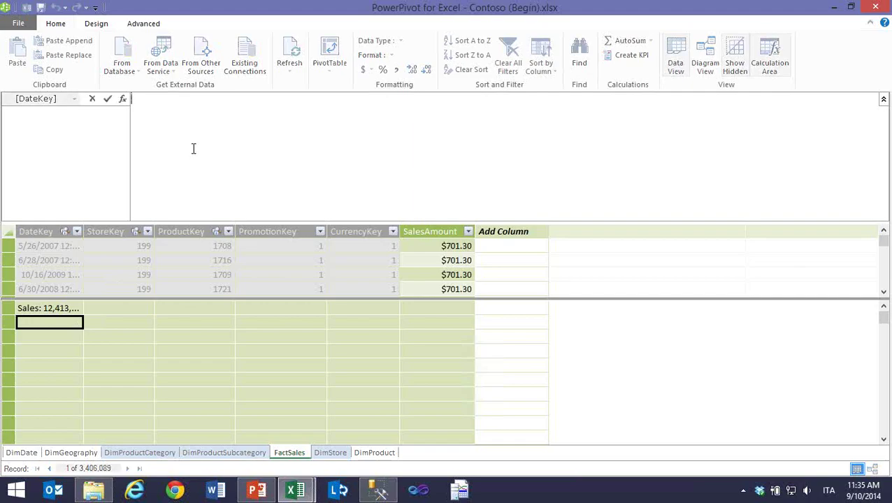
pyautogui.write('PySales := CAL')
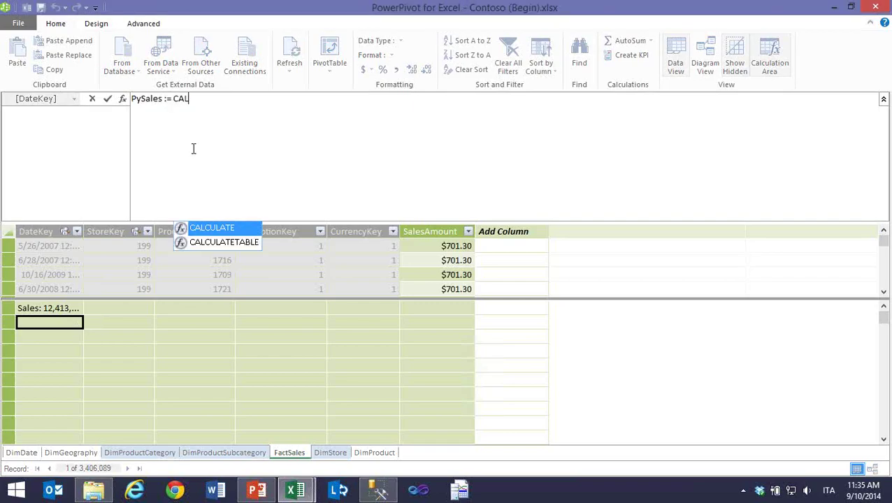
pyautogui.press('Tab')
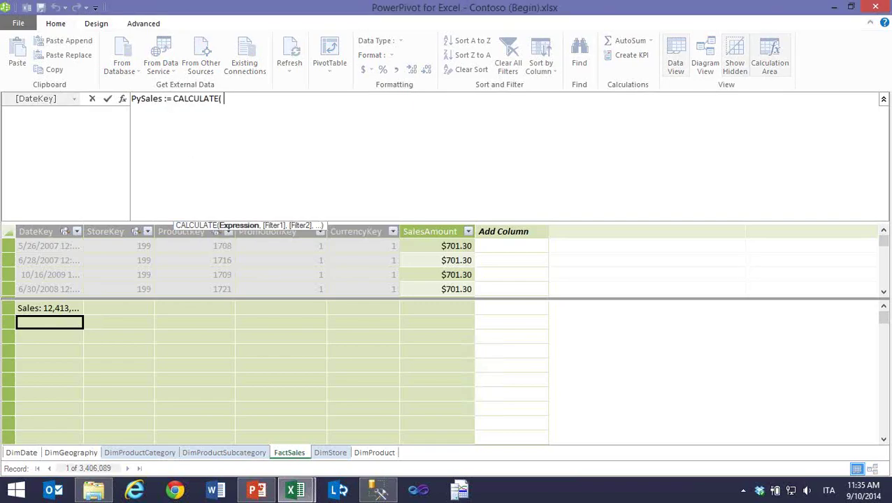
pyautogui.write('[Sa')
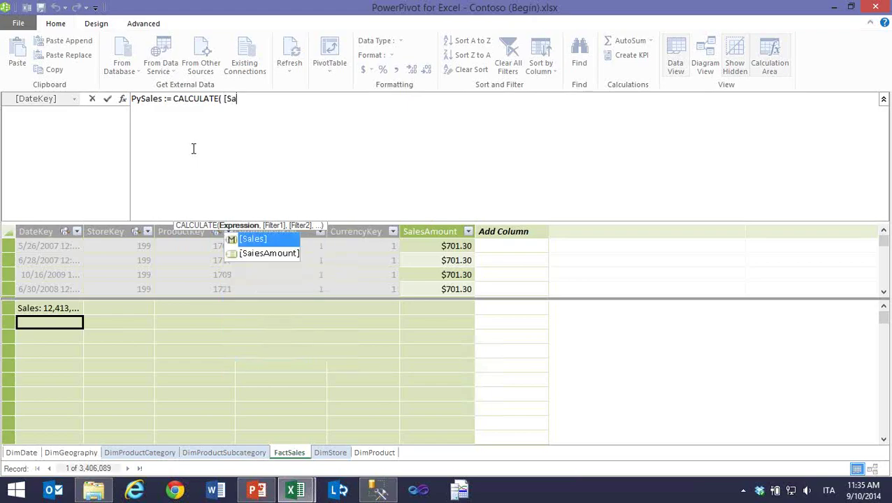
pyautogui.press('Tab')
pyautogui.write(',')
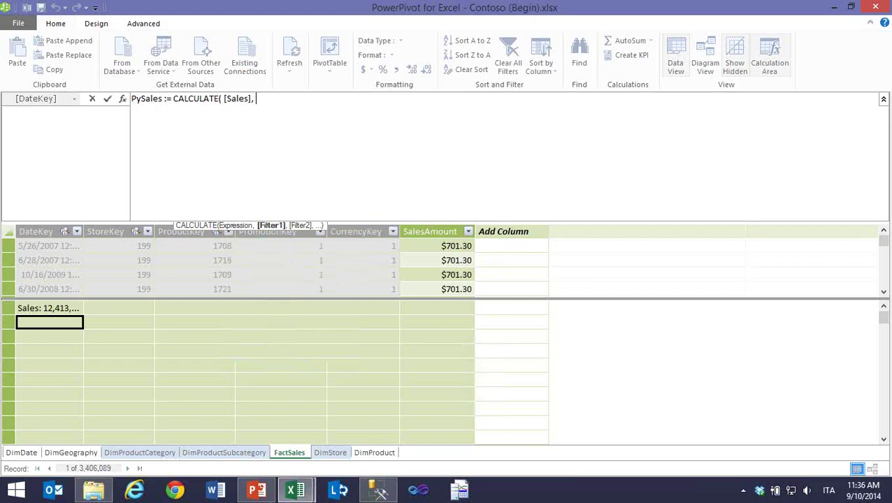
# - Complete PySales with the filter SAMEPERIODLASTYEAR( DimDate[Datekey] ) and format the measure with thousands separators
pyautogui.write('SAME')
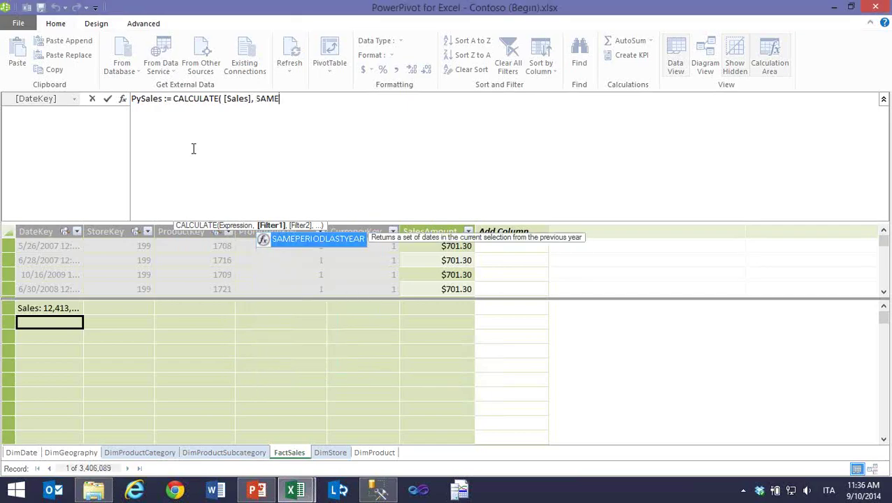
pyautogui.press('Tab')
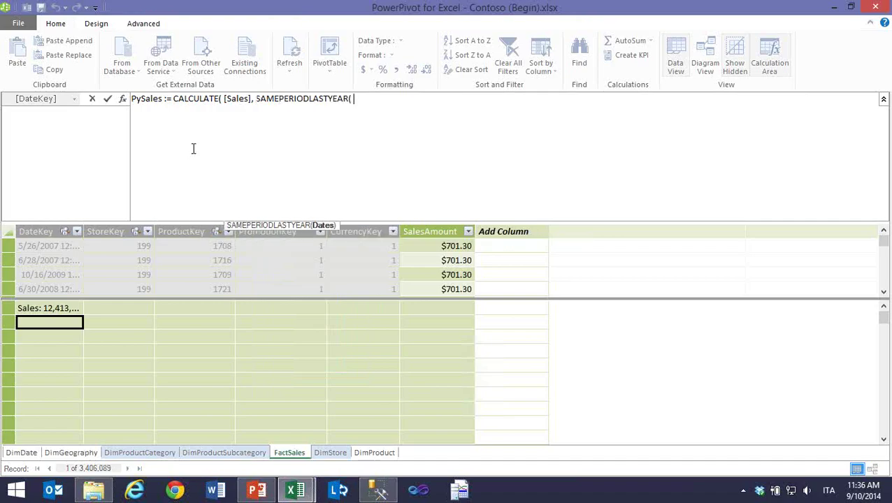
pyautogui.write('DimD')
pyautogui.press('Down')
pyautogui.press('Down')
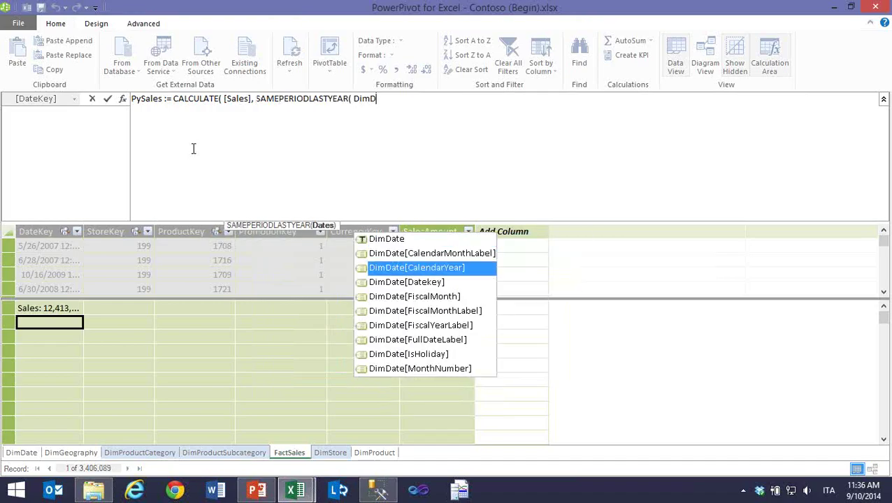
pyautogui.press('Down')
pyautogui.press('Tab')
pyautogui.write(') )')
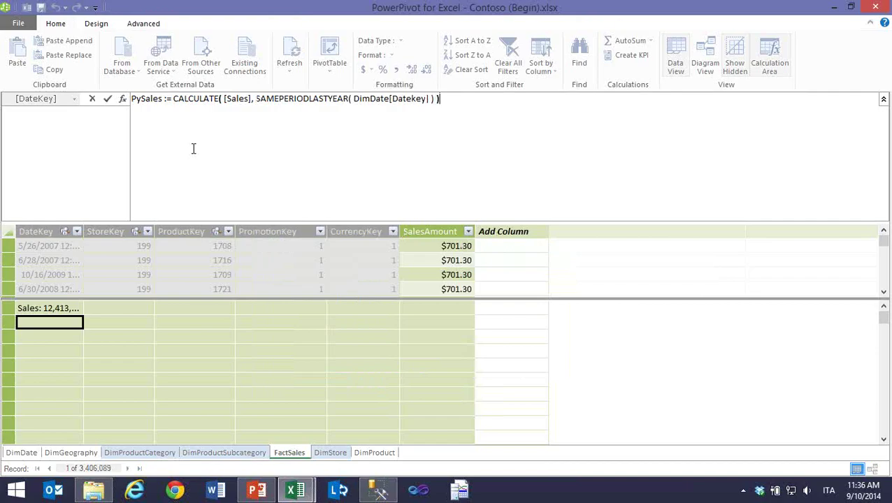
pyautogui.press('Return')
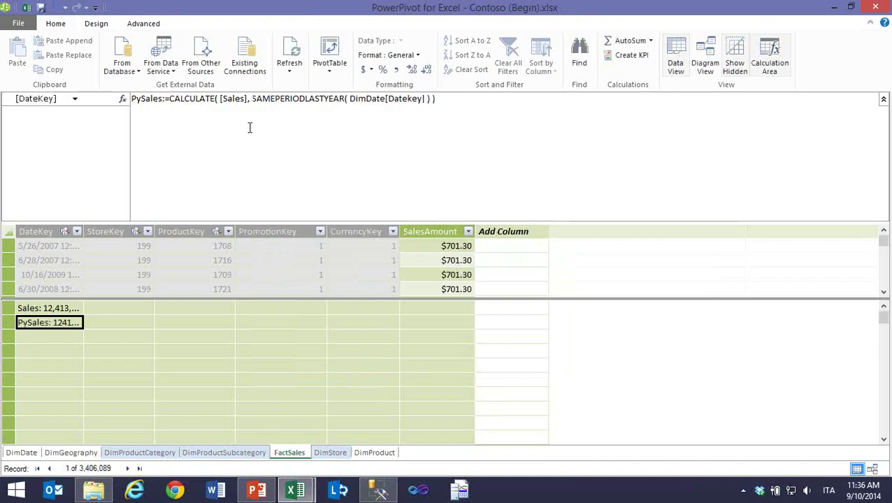
pyautogui.click(397, 71)
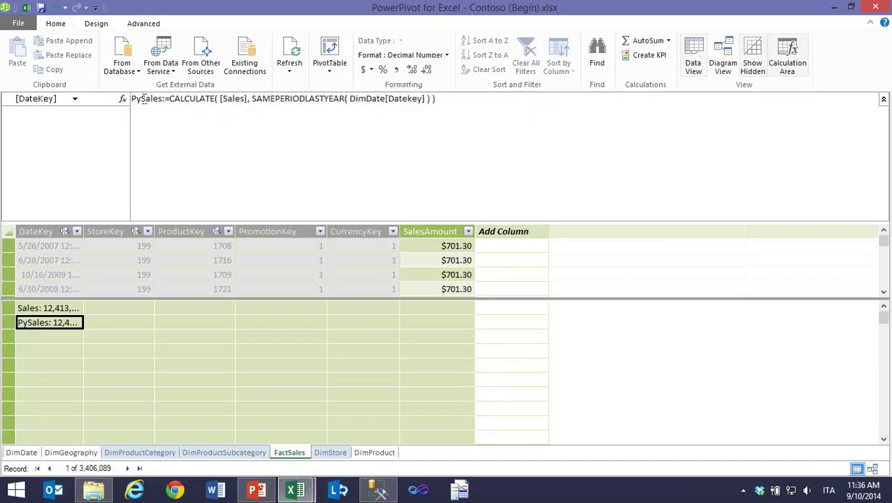
# - Switch to the Excel workbook and add FactSales' PySales measure to the pivot table values
pyautogui.click(27, 8)
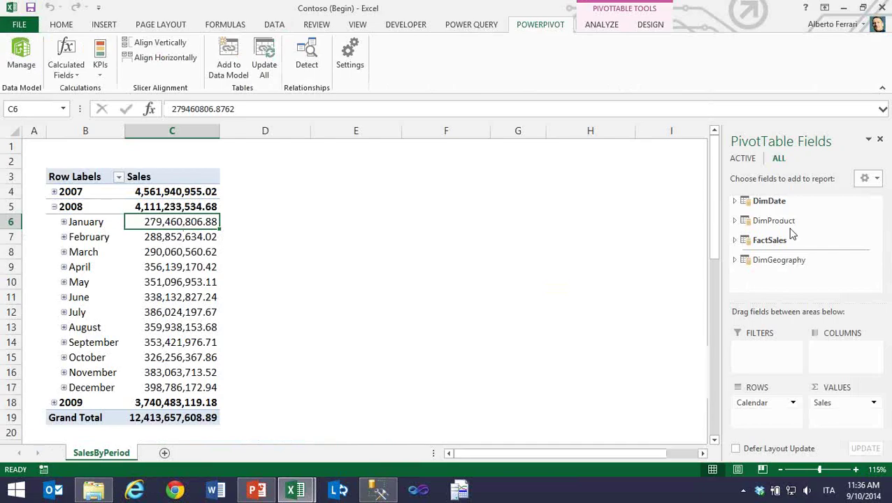
pyautogui.click(739, 241)
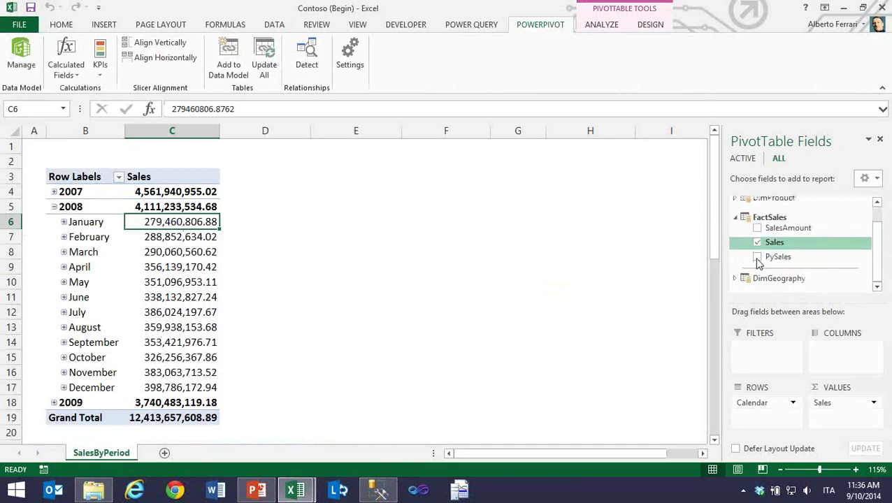
pyautogui.click(757, 256)
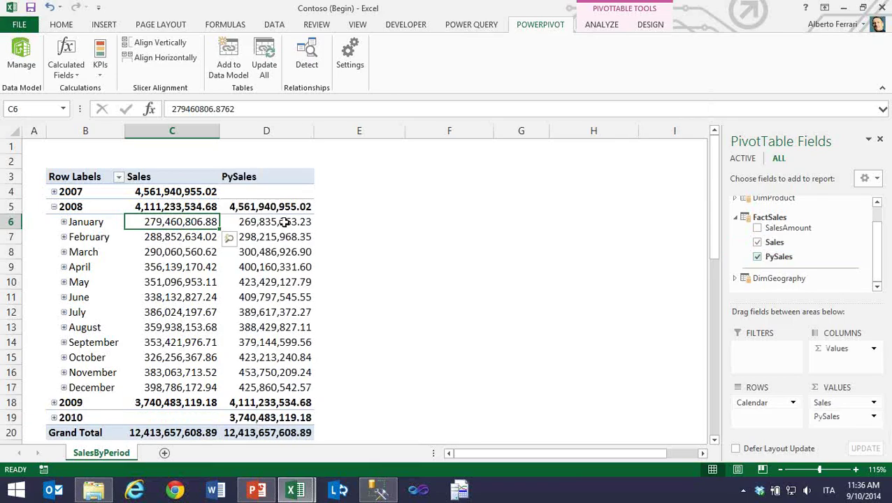
# - Expand 2007 in the pivot table and compare January 2008's Sales and PySales with January 2007's Sales
pyautogui.click(284, 222)
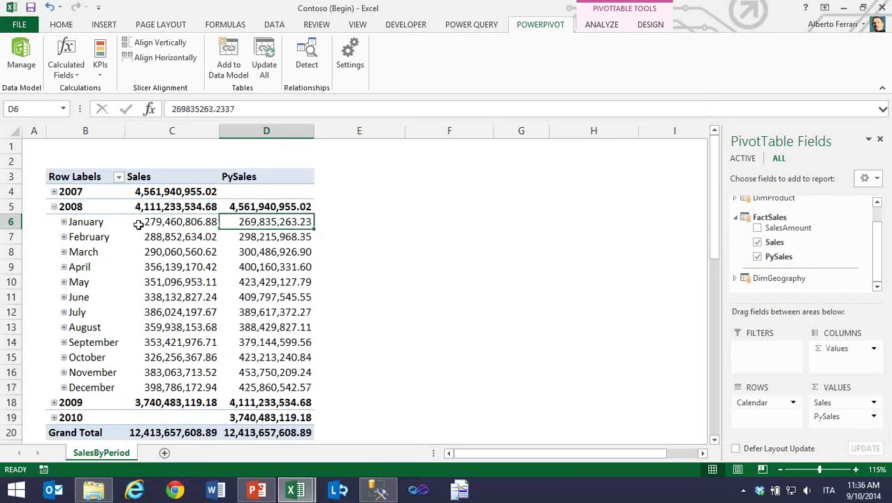
pyautogui.click(180, 222)
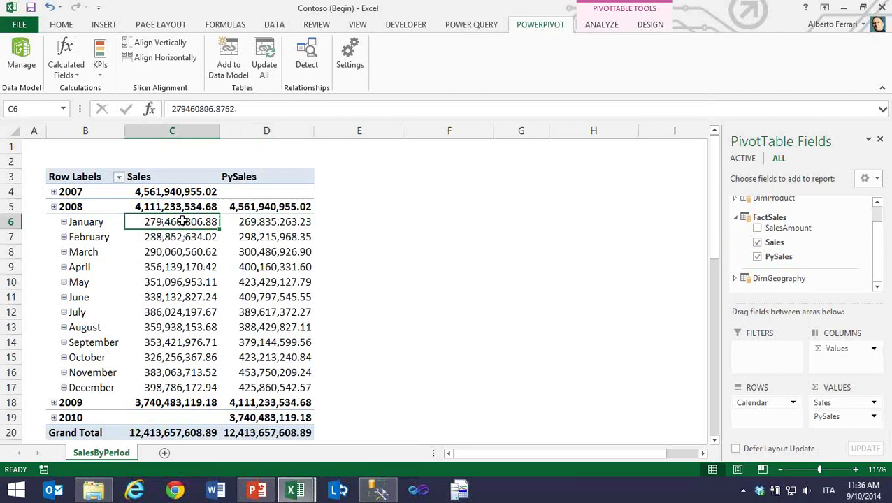
pyautogui.click(255, 222)
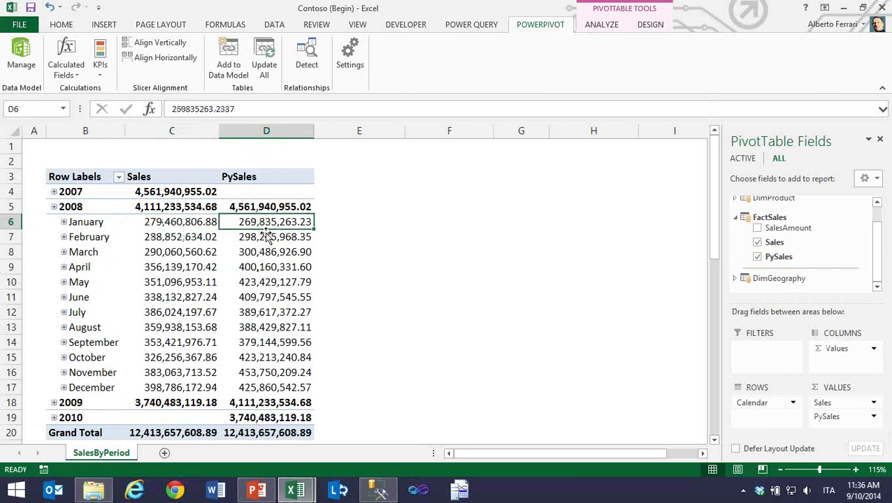
pyautogui.click(54, 192)
pyautogui.click(171, 207)
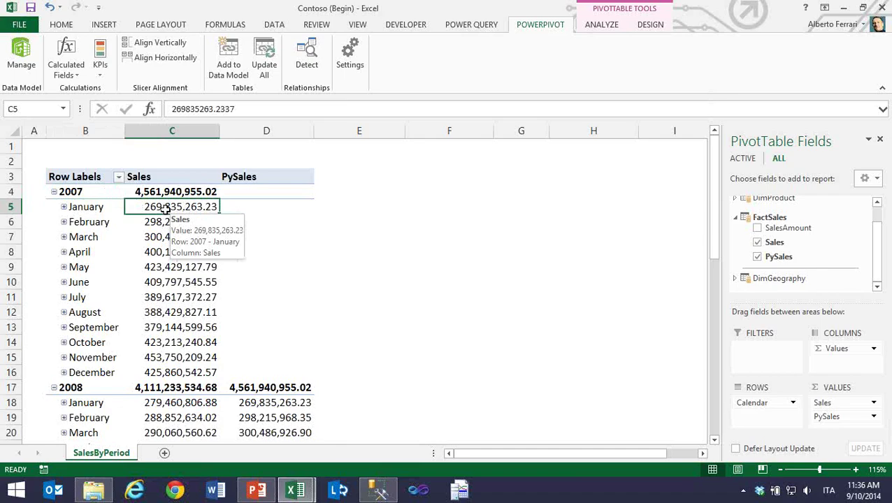
pyautogui.click(257, 402)
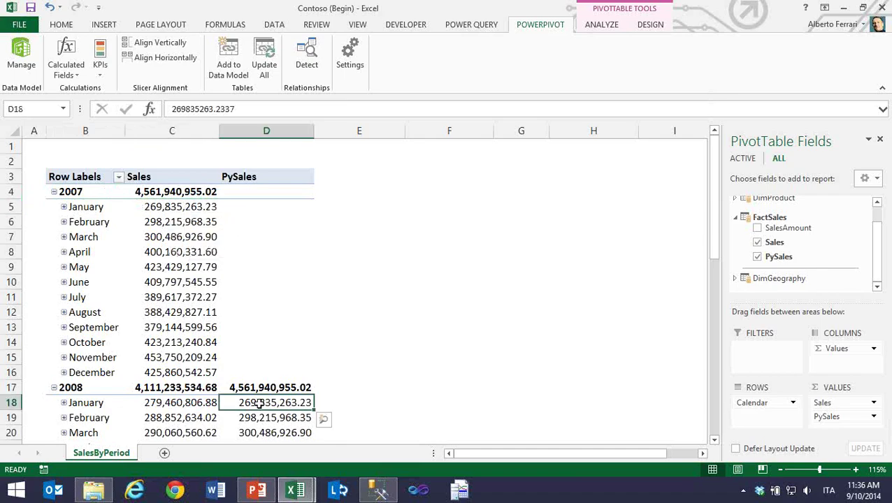
pyautogui.click(180, 403)
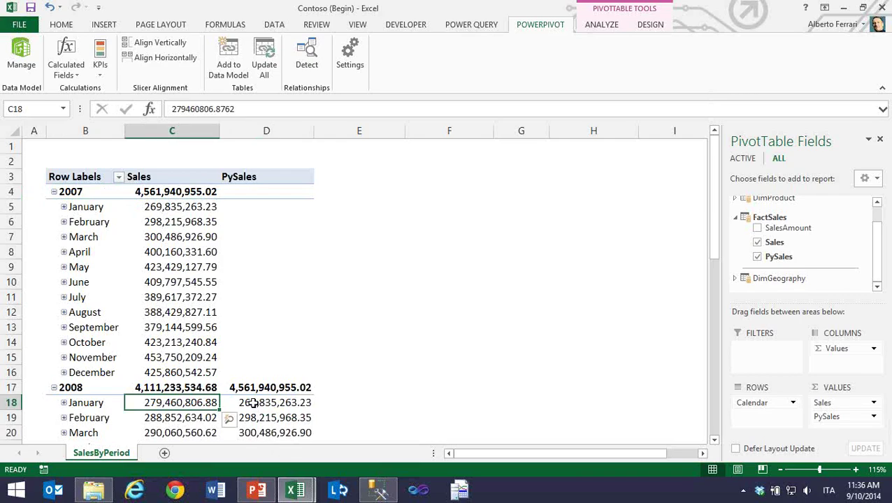
# - Examine PySales against Sales through 2010 and the grand total, and collapse the 2007 months
pyautogui.scroll(-4, 253, 411)
pyautogui.scroll(-3, 255, 392)
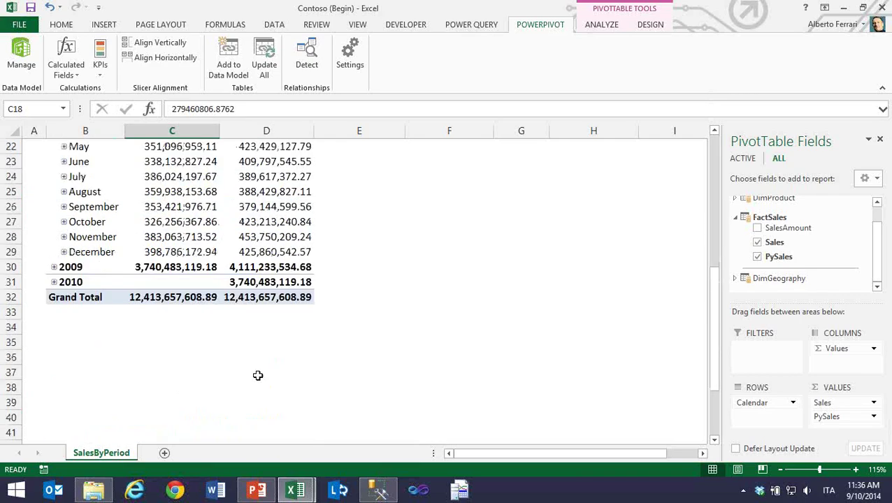
pyautogui.scroll(5, 258, 376)
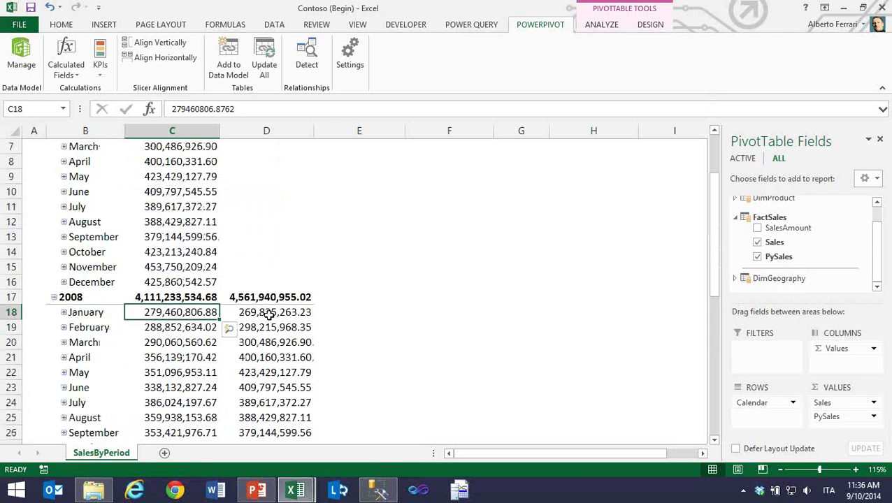
pyautogui.click(269, 315)
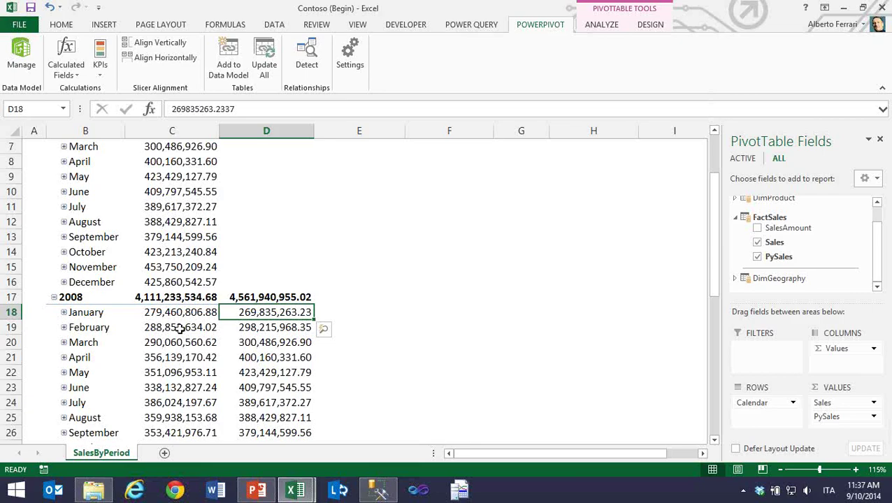
pyautogui.scroll(2, 42, 186)
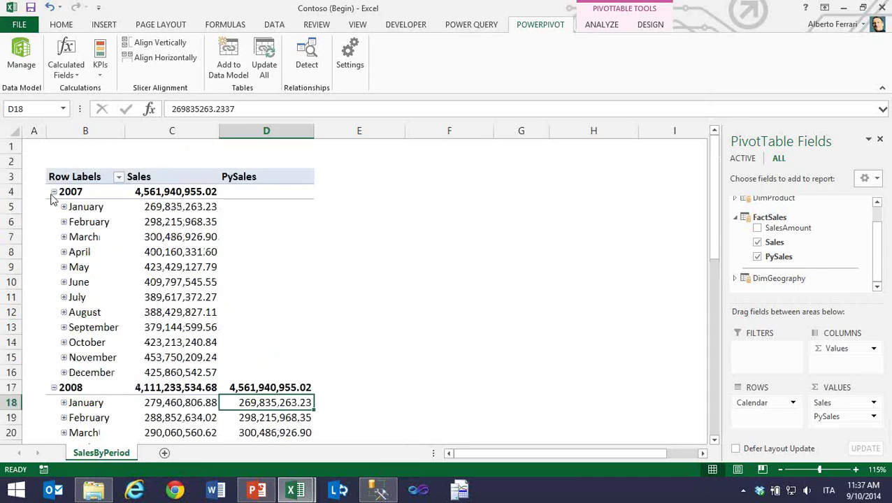
pyautogui.click(53, 191)
# - Switch to the PowerPivot window and start a new measure in the empty FactSales cell below PySales
pyautogui.click(21, 56)
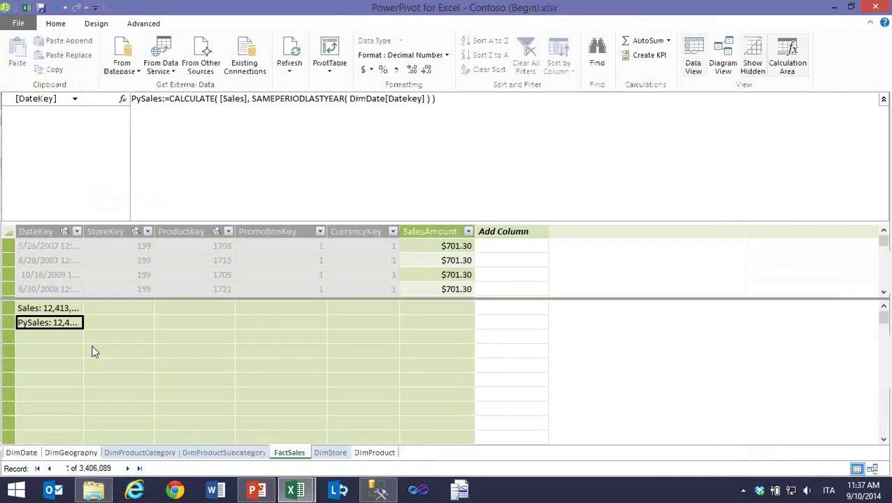
pyautogui.click(42, 339)
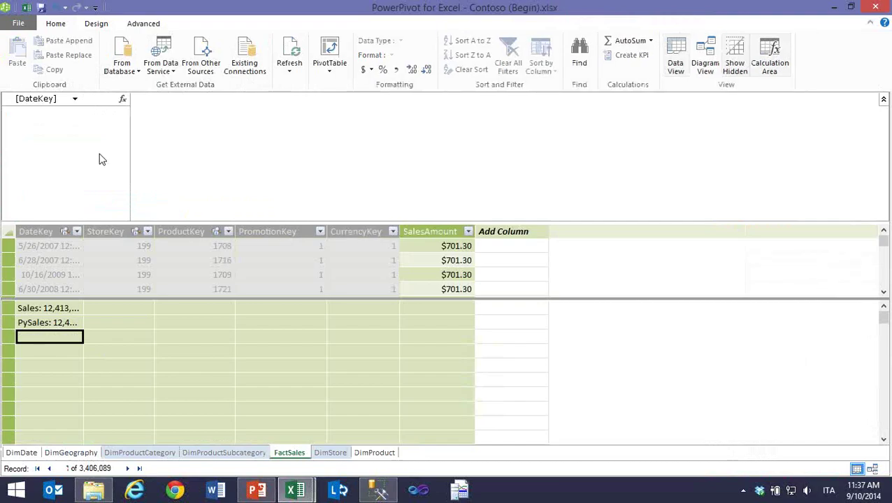
pyautogui.click(197, 153)
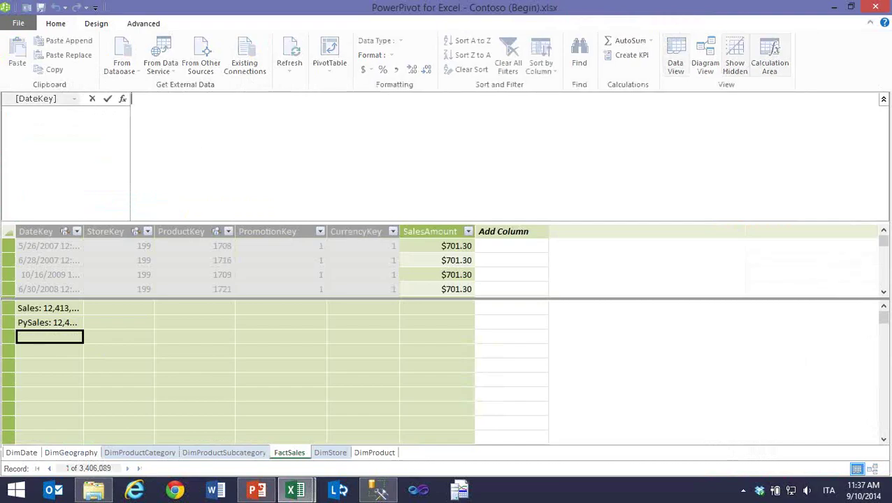
pyautogui.write('GrowthPct')
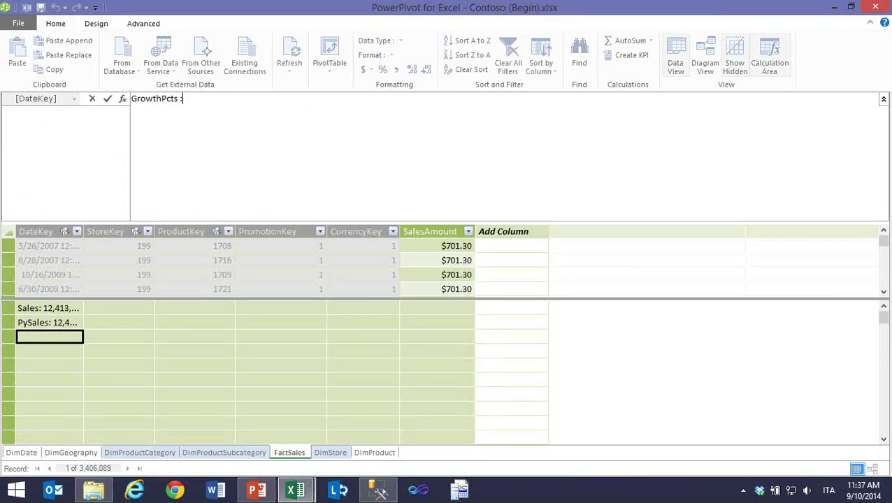
pyautogui.write(' := DIVIDE(')
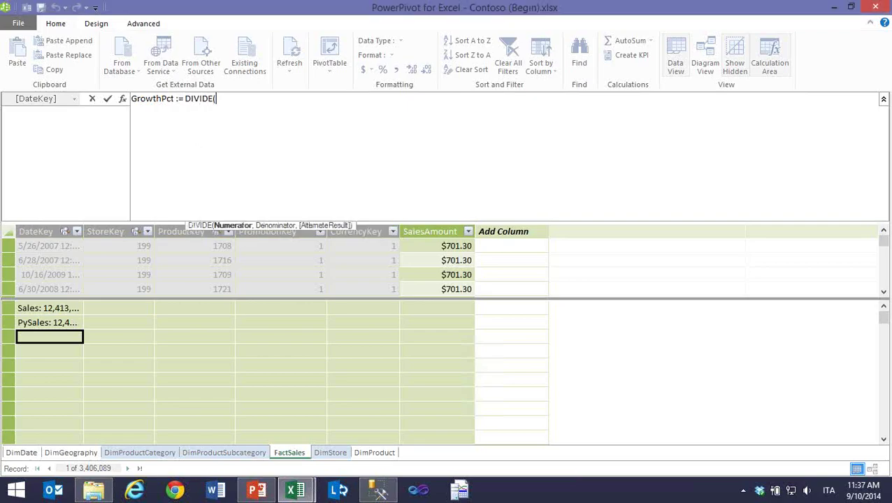
pyautogui.write(' [')
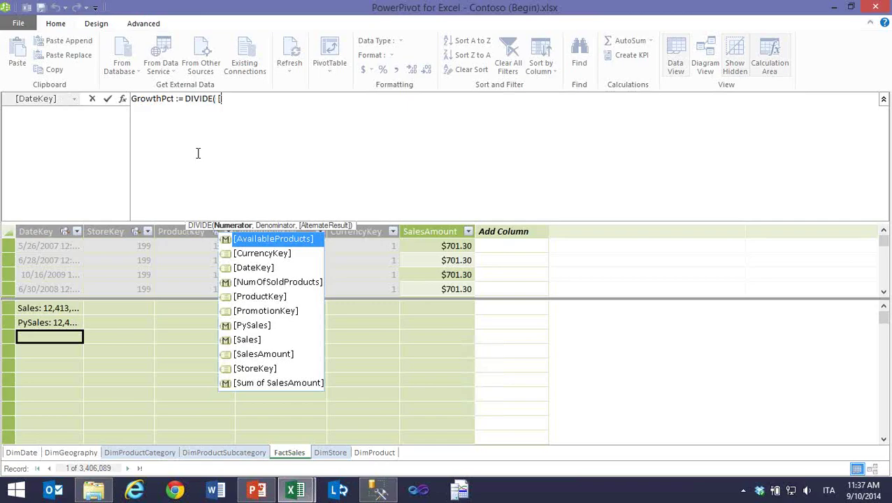
pyautogui.press('Escape')
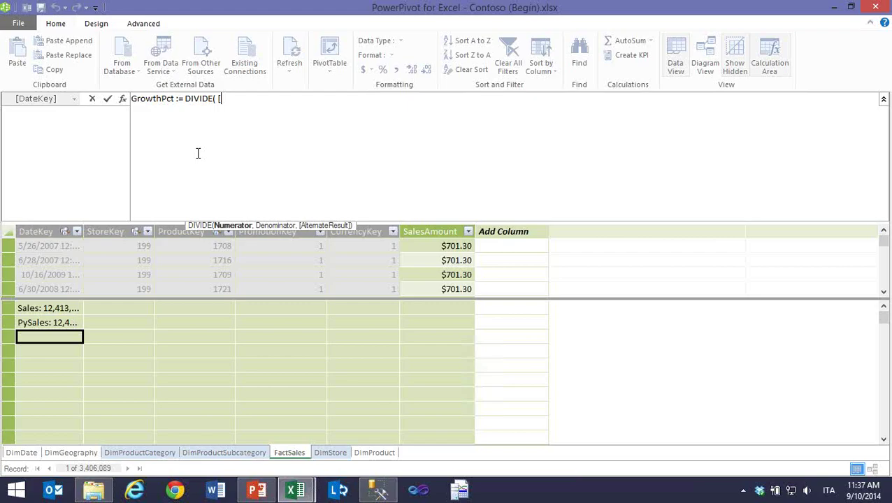
pyautogui.press('Escape')
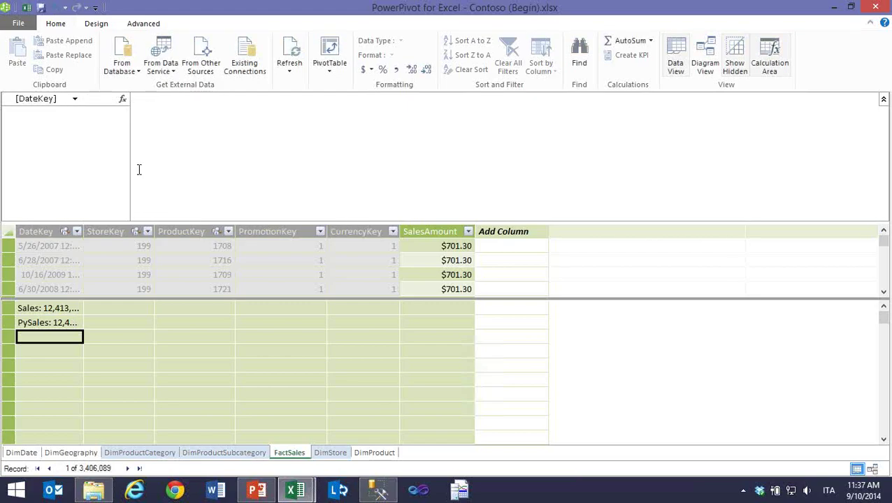
# - Create the measure Growth :=[Sales] - [PySales] in the FactSales cell below PySales
pyautogui.click(139, 170)
pyautogui.write('Grow')
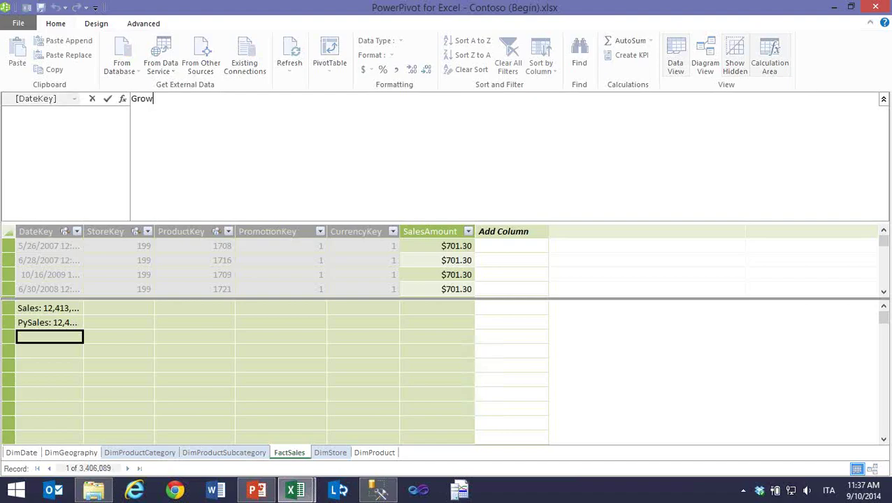
pyautogui.write('th :=')
pyautogui.click(59, 325)
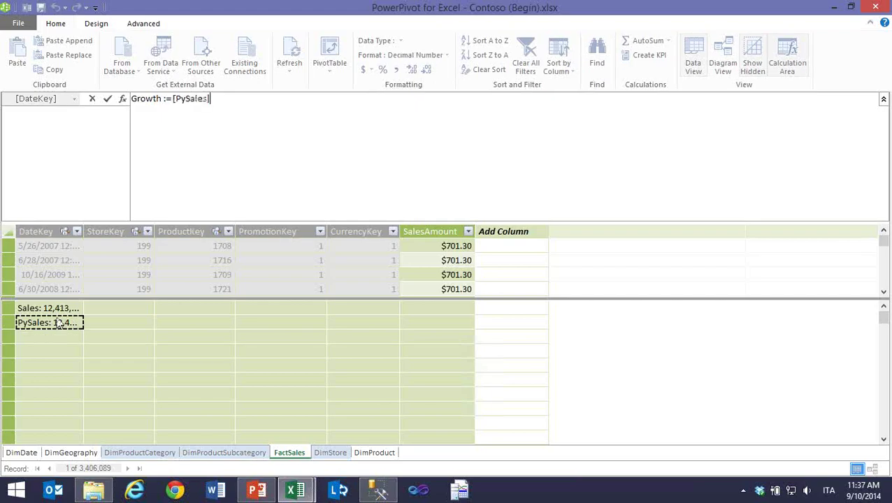
pyautogui.click(61, 311)
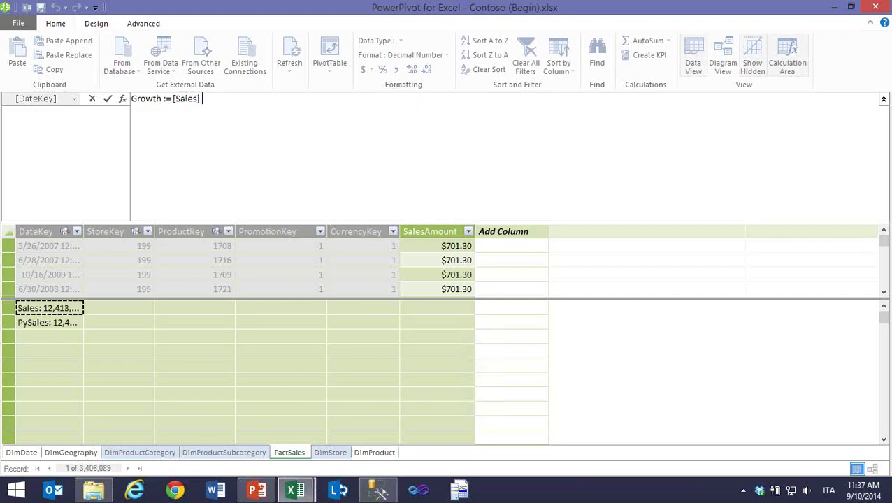
pyautogui.write('-')
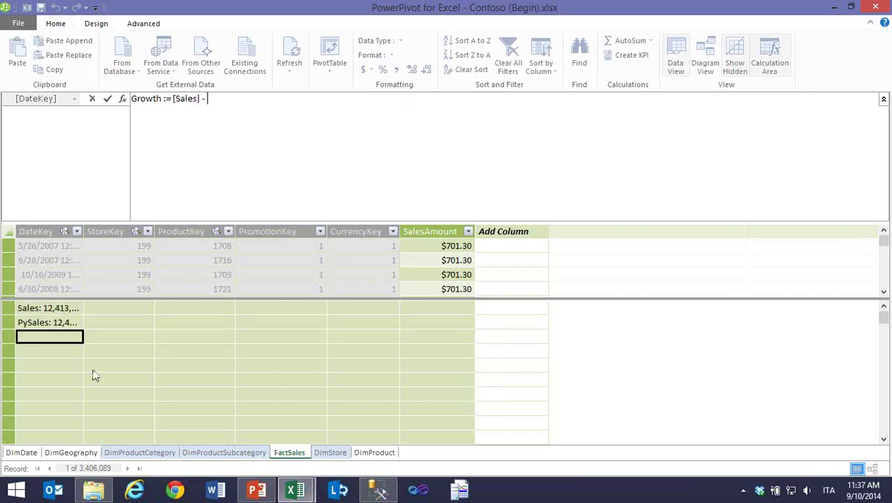
pyautogui.click(28, 328)
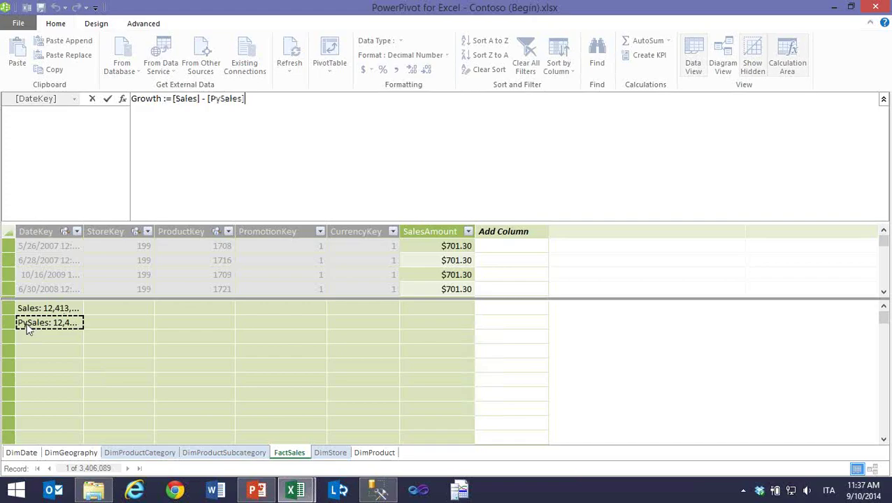
pyautogui.press('Return')
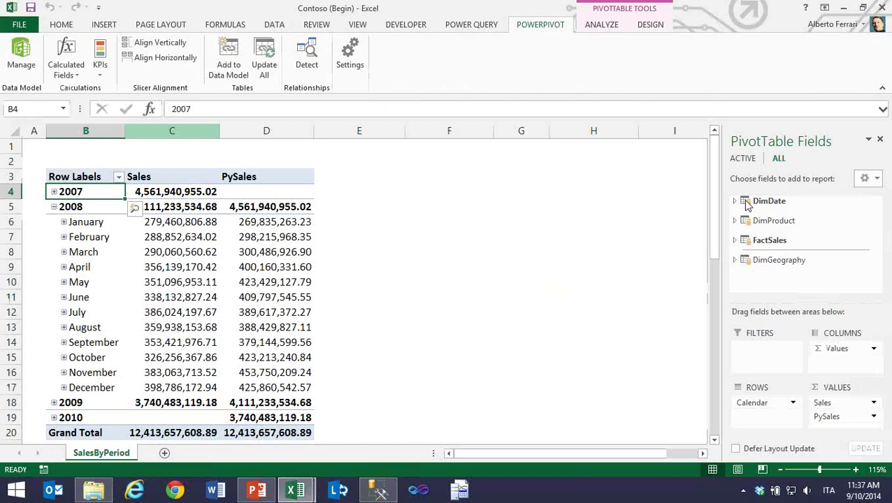
# - Add FactSales' Growth measure to the Excel pivot table values and format the measure in PowerPivot with thousands separators
pyautogui.click(734, 241)
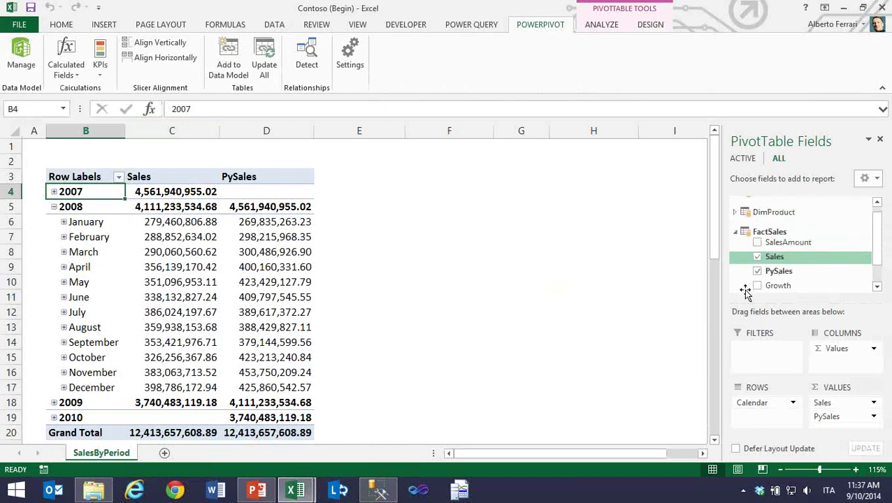
pyautogui.click(757, 286)
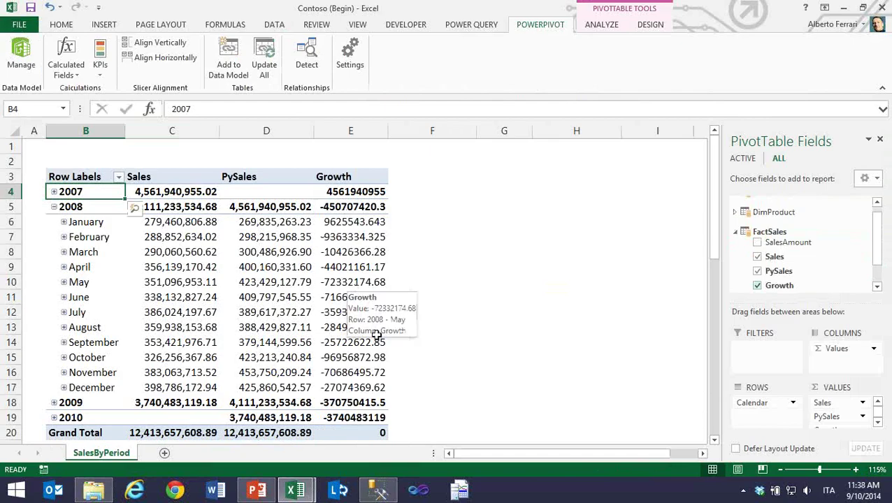
pyautogui.hotkey('alt', 'Tab')
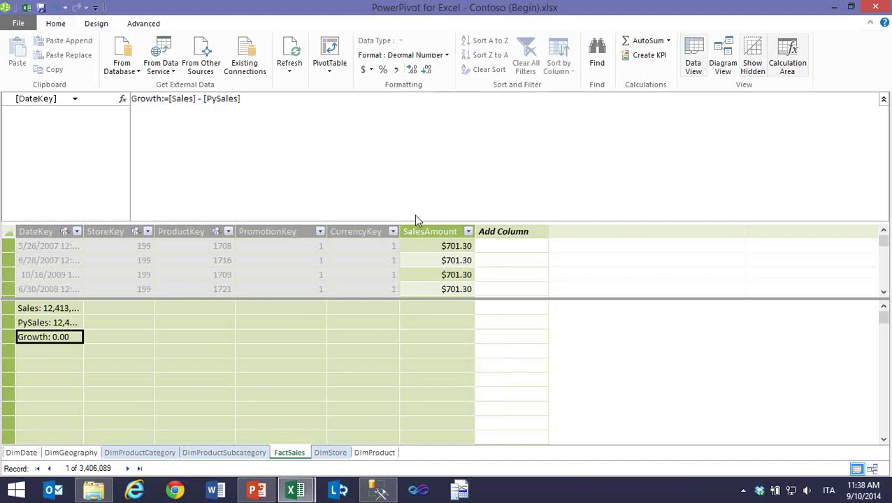
pyautogui.hotkey('alt', 'Tab')
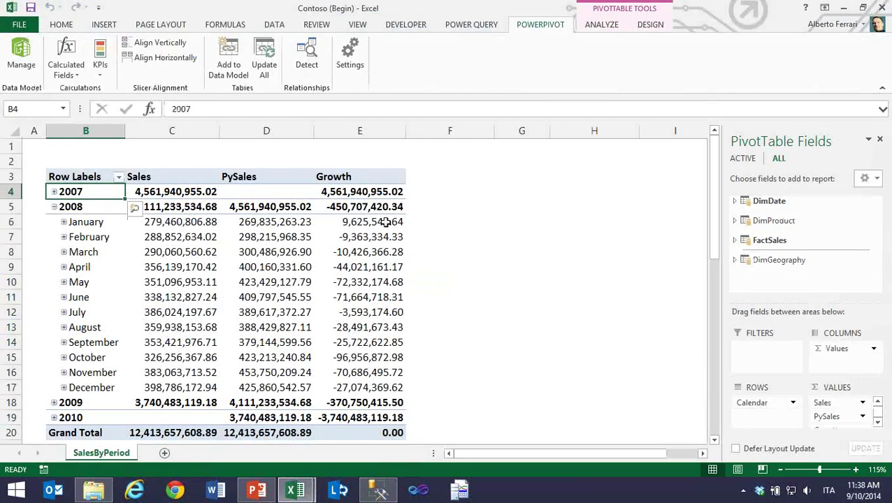
# - Examine the Growth values for February to December 2008 and compare them with January 2008
pyautogui.moveTo(364, 236); pyautogui.dragTo(373, 384)
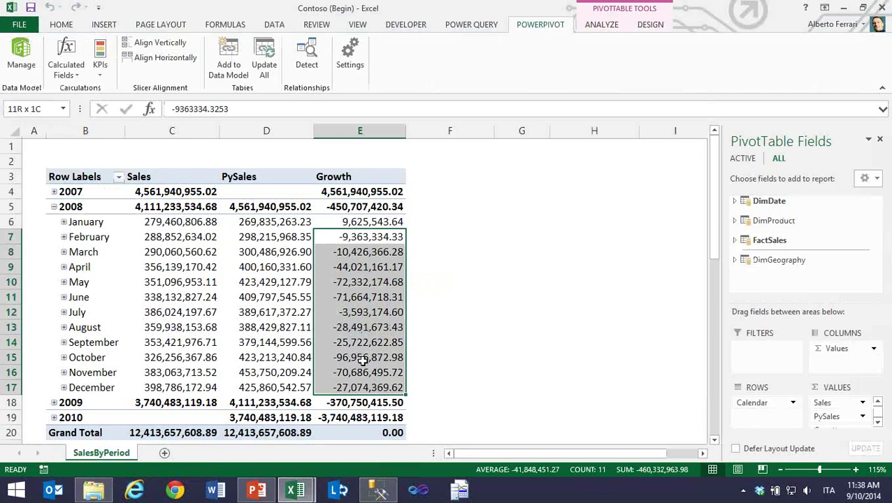
pyautogui.click(378, 223)
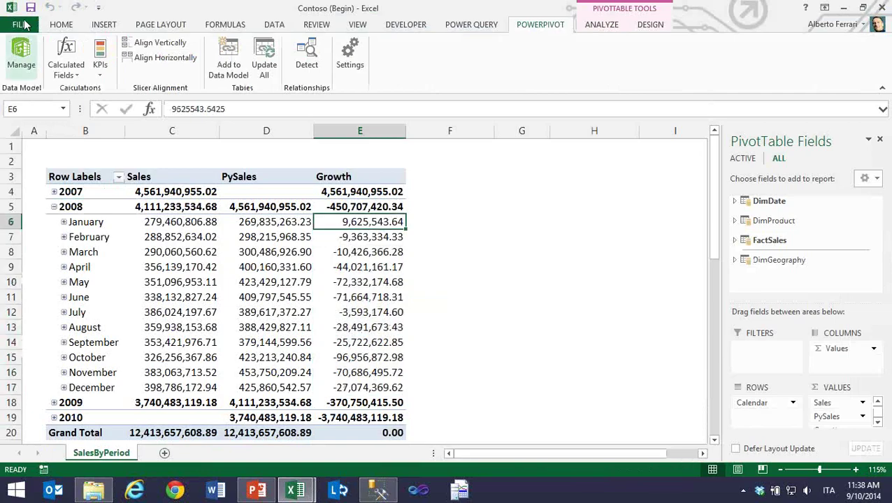
# - In PowerPivot, begin a measure below Growth with the formula GrowthPct := DIVIDE ( [Growth]
pyautogui.click(21, 50)
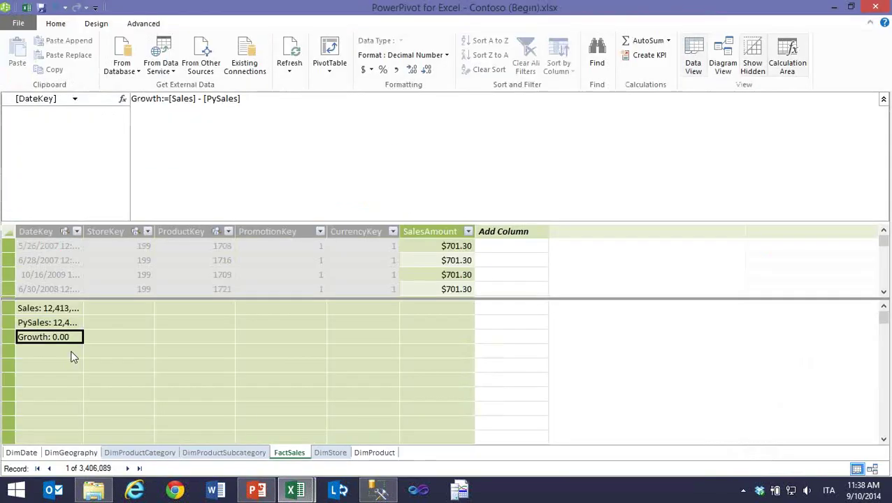
pyautogui.click(233, 128)
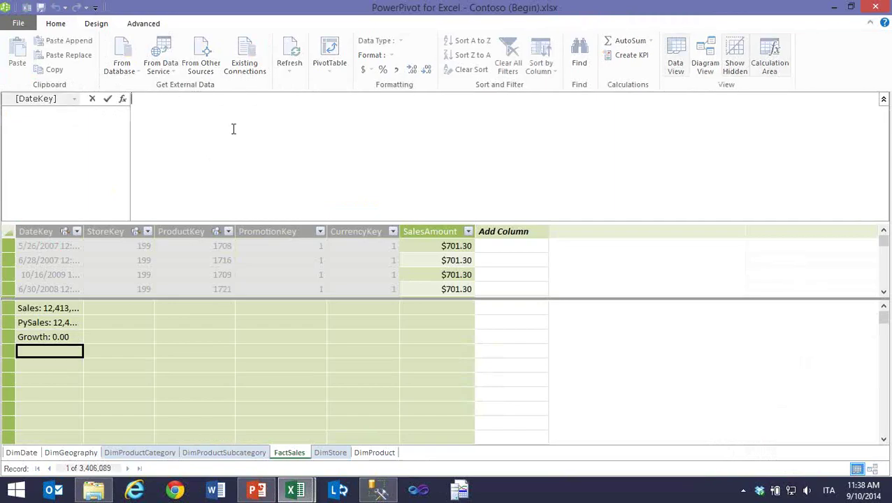
pyautogui.write('Growst')
pyautogui.press('BackSpace')
pyautogui.press('BackSpace')
pyautogui.write('ht')
pyautogui.press('BackSpace')
pyautogui.press('BackSpace')
pyautogui.write('thPct := [')
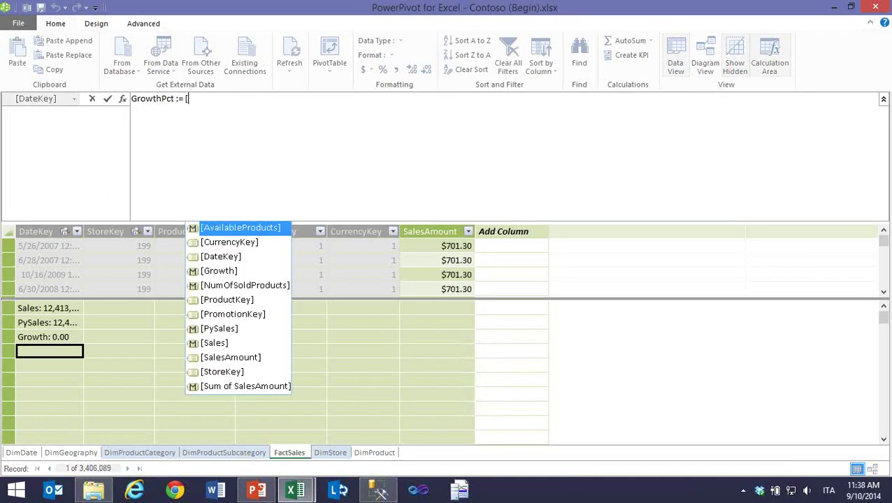
pyautogui.press('BackSpace')
pyautogui.write('DIVIDE ( [Gr')
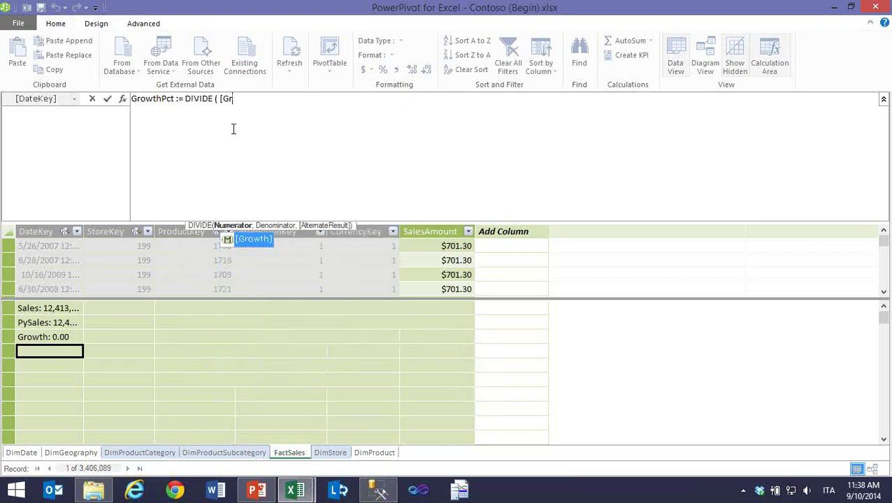
pyautogui.press('Tab')
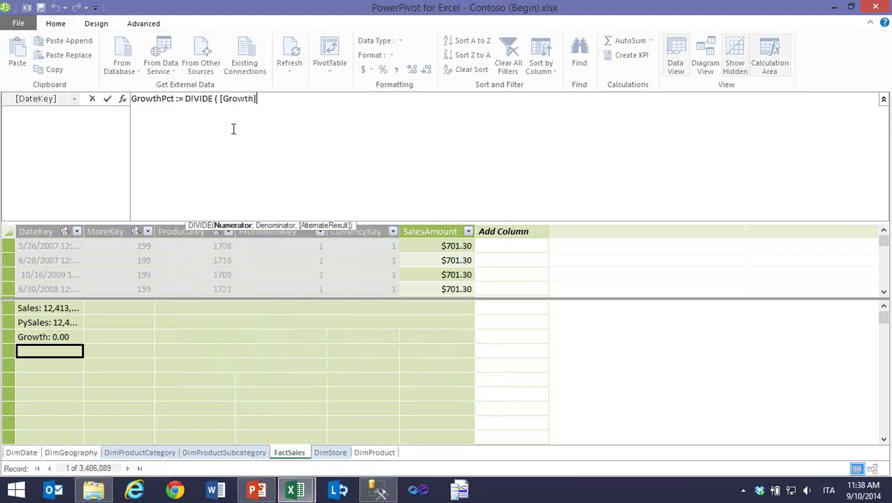
# - Complete GrowthPct with [PySales] as the denominator and format the measure as a percentage
pyautogui.write(', ')
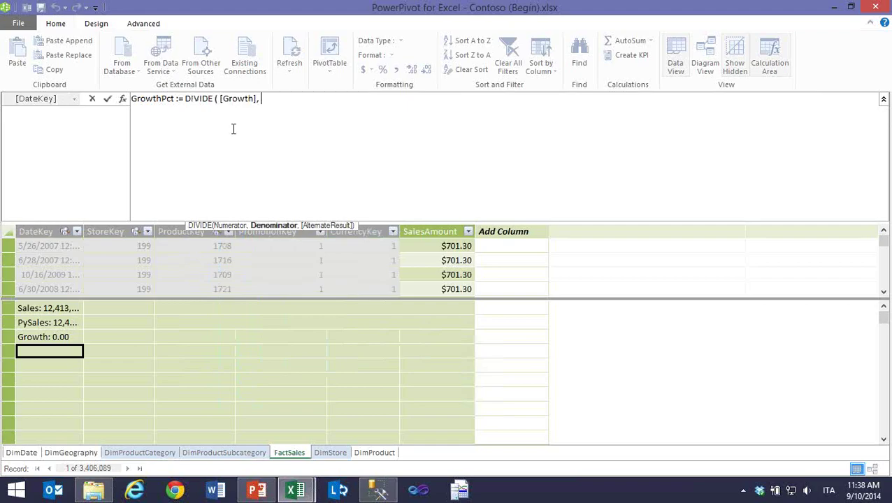
pyautogui.write('[Pre')
pyautogui.press('BackSpace')
pyautogui.press('BackSpace')
pyautogui.press('Down')
pyautogui.press('Down')
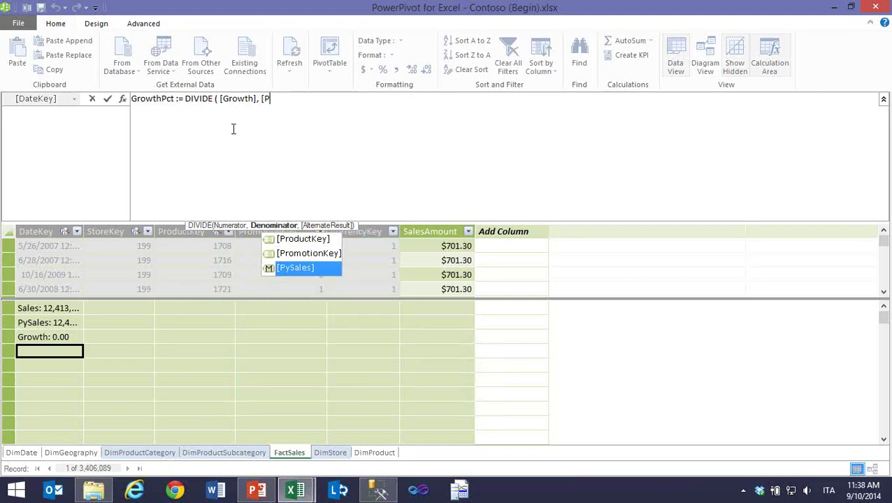
pyautogui.press('Tab')
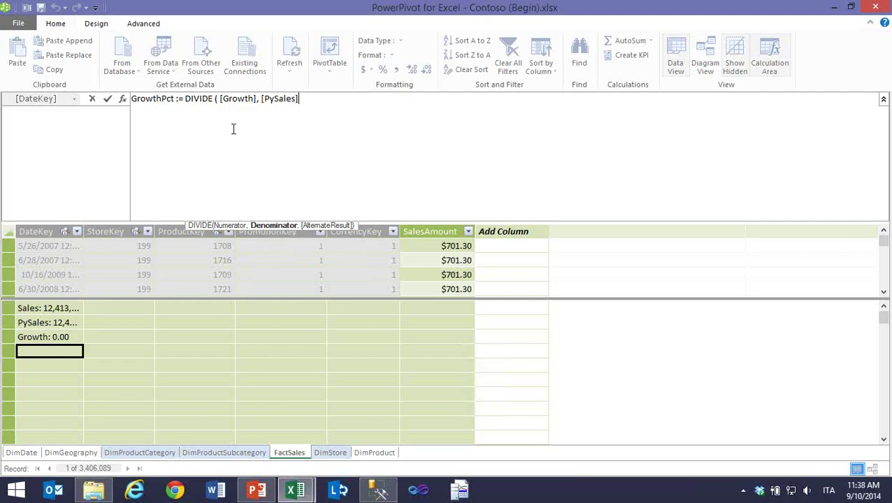
pyautogui.write(')')
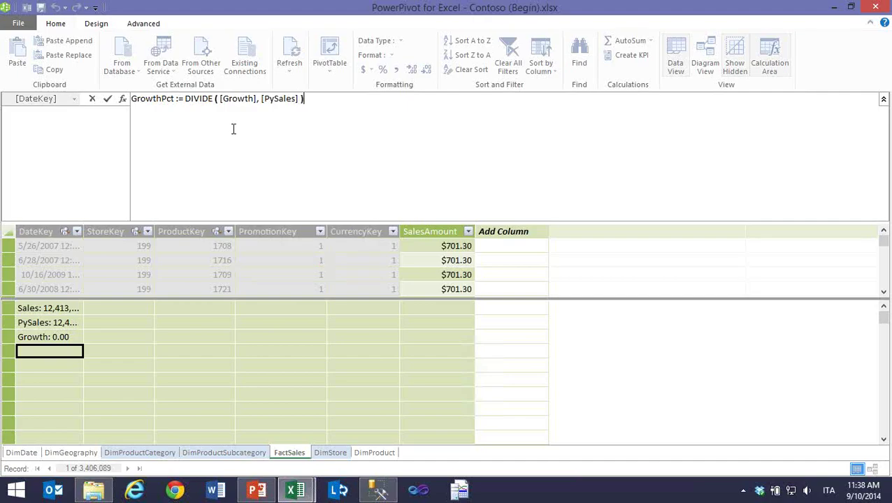
pyautogui.press('Return')
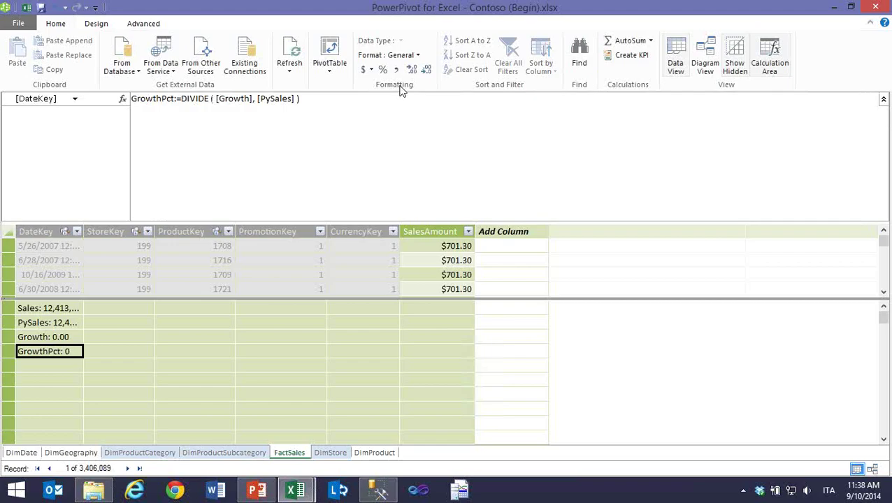
pyautogui.click(383, 70)
# - Switch to the Excel workbook and add FactSales' GrowthPct measure to the pivot table values
pyautogui.click(26, 7)
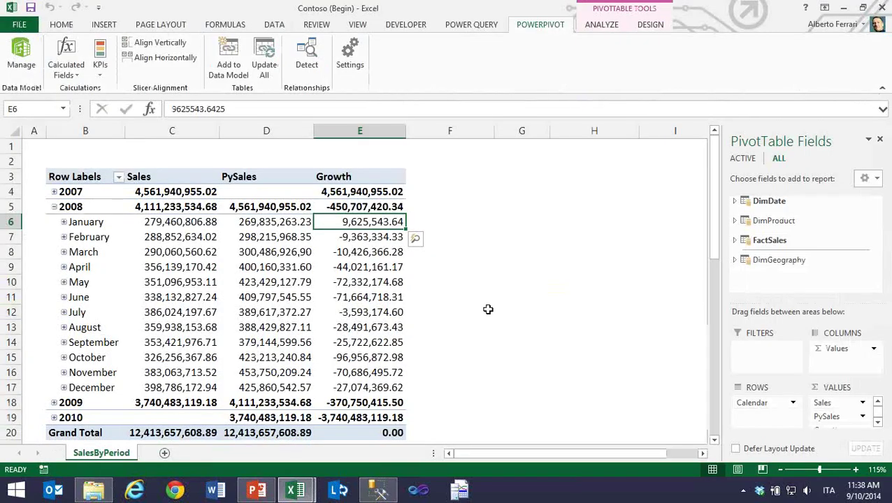
pyautogui.press('Down')
pyautogui.press('Down')
pyautogui.press('Down')
pyautogui.press('Down')
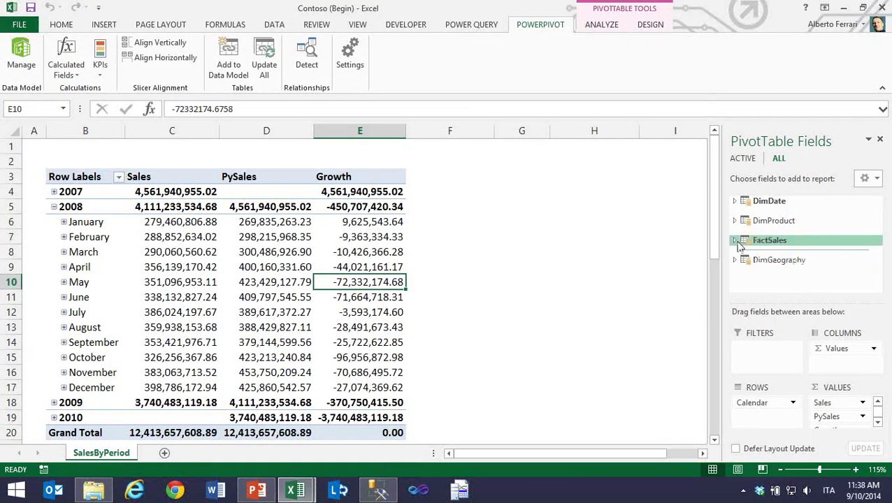
pyautogui.click(735, 241)
pyautogui.click(757, 286)
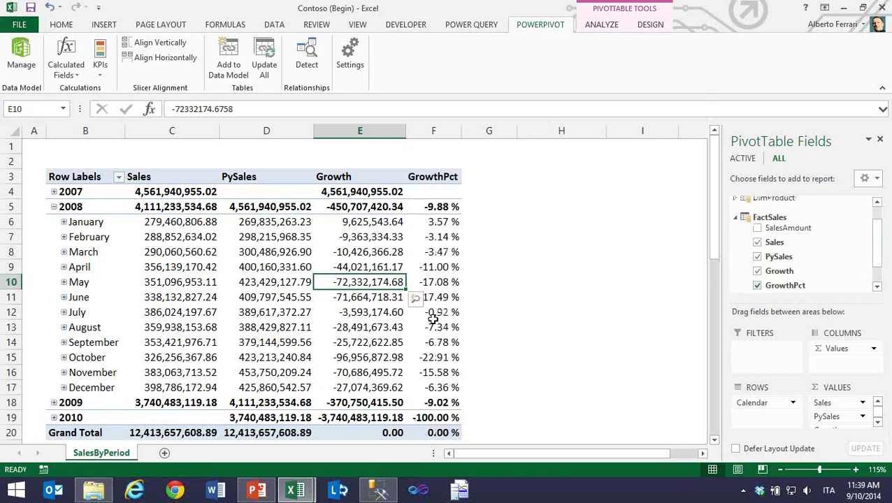
# - Examine the GrowthPct value for 2010 and check that year's Sales cell
pyautogui.click(446, 417)
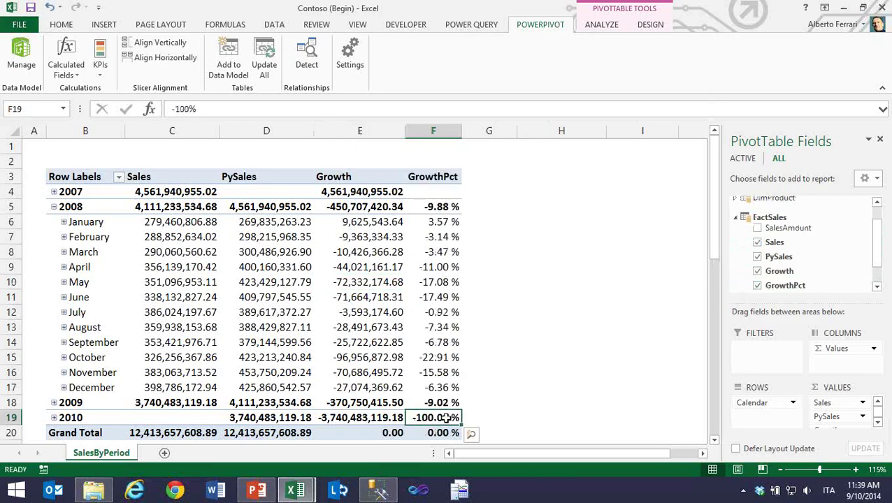
pyautogui.scroll(-4, 209, 234)
pyautogui.click(210, 237)
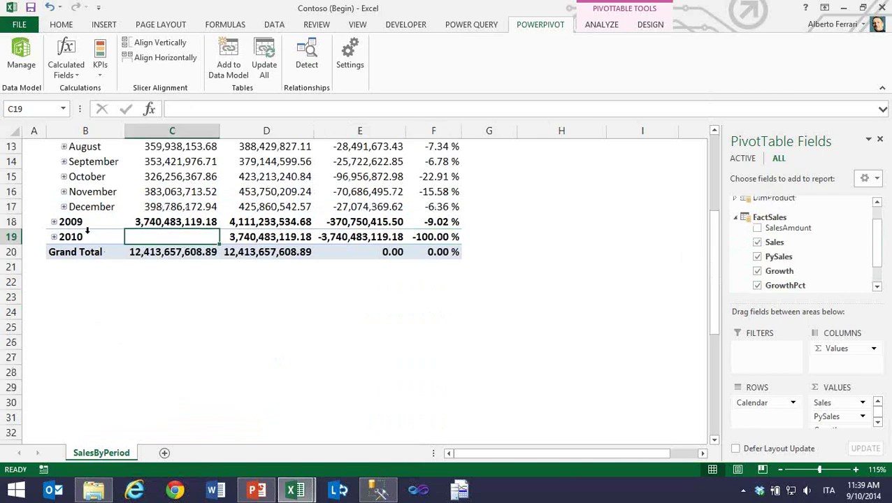
# - Expand 2010 into months and inspect the GrowthPct cells for 2007 and its months, leaving 2007 collapsed
pyautogui.click(54, 237)
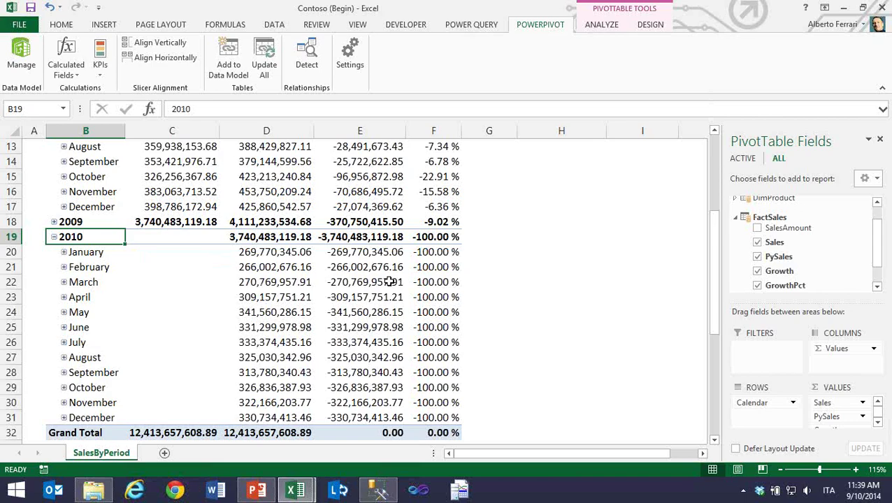
pyautogui.scroll(4, 389, 281)
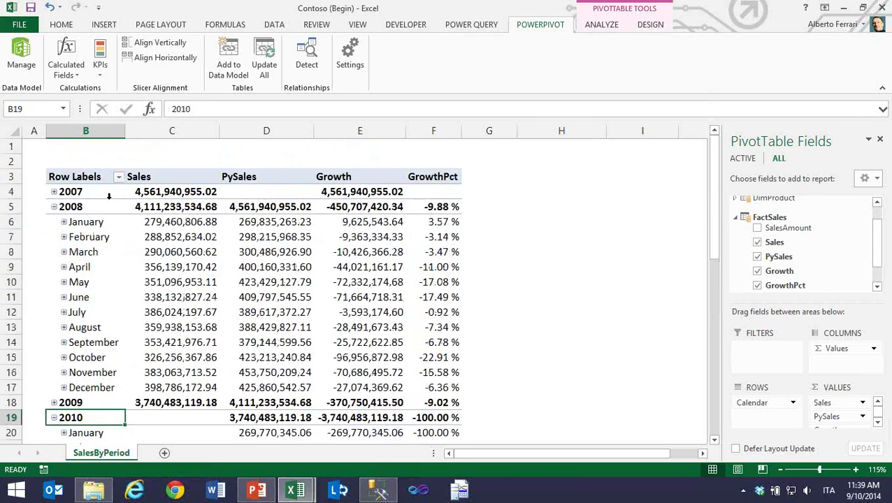
pyautogui.click(434, 193)
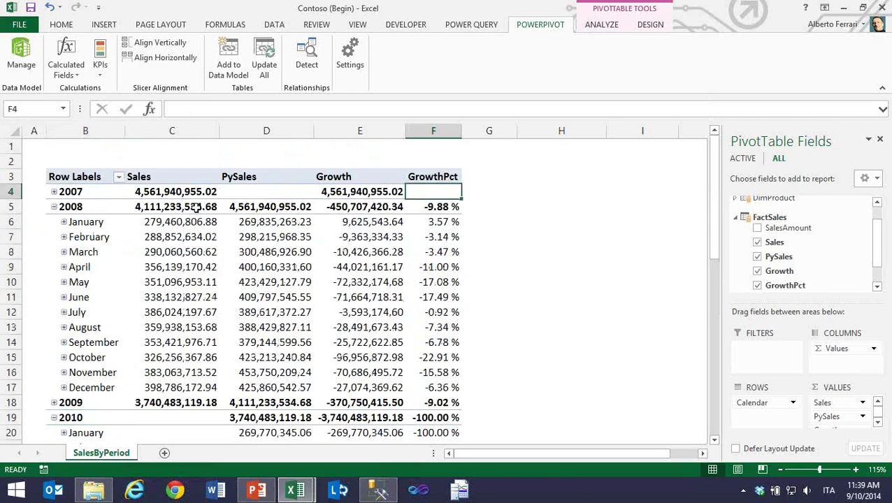
pyautogui.click(54, 192)
pyautogui.moveTo(433, 207); pyautogui.dragTo(432, 374)
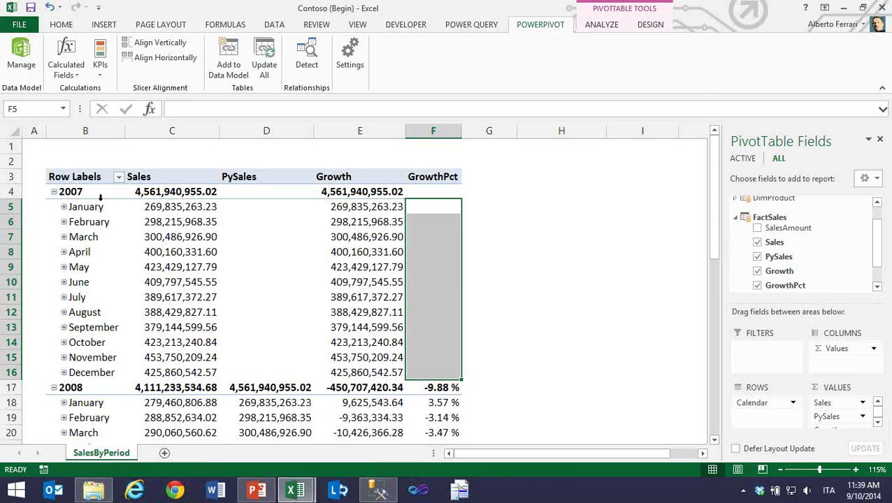
pyautogui.click(54, 192)
pyautogui.click(345, 268)
# - Examine the GrowthPct and Sales cells for the months of 2010, along with that year's Sales total cell
pyautogui.scroll(-5, 145, 237)
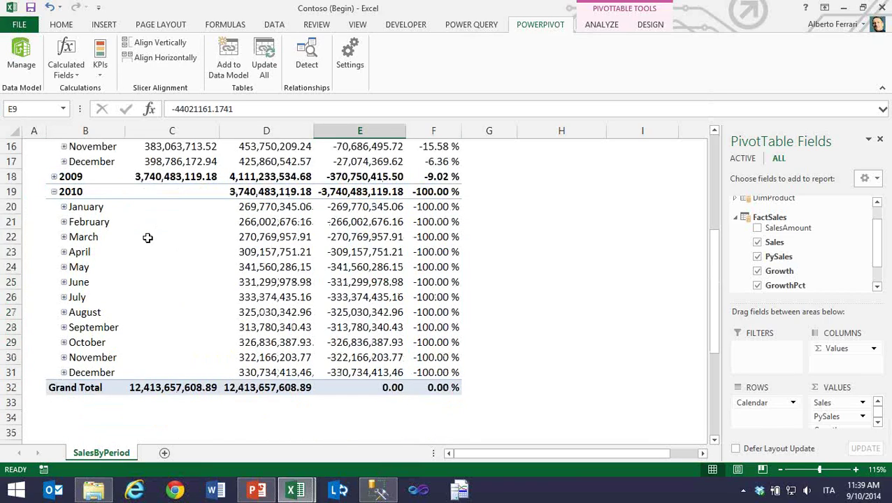
pyautogui.moveTo(435, 206); pyautogui.dragTo(435, 373)
pyautogui.moveTo(144, 206); pyautogui.dragTo(167, 370)
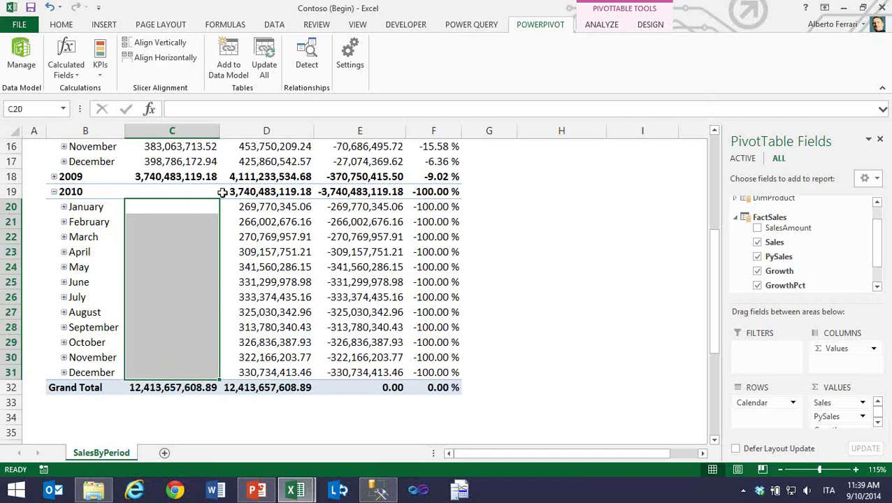
pyautogui.click(184, 191)
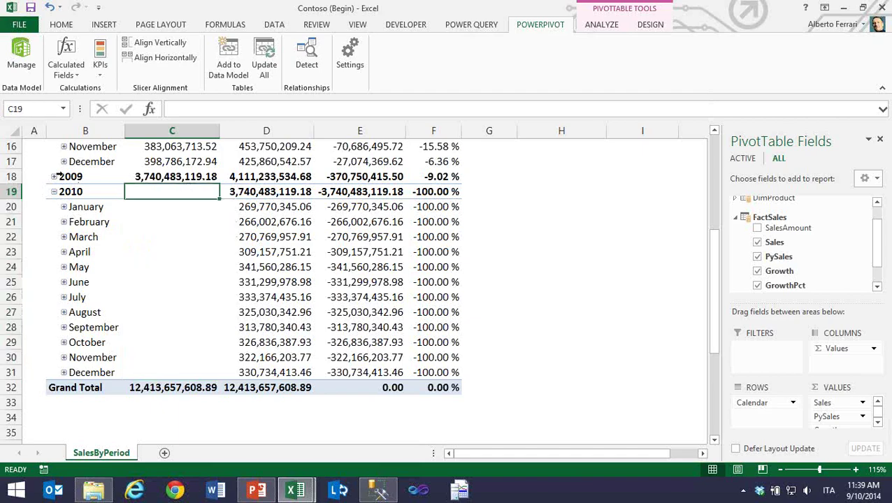
# - Check December 2009's Sales in the year's month breakdown, leaving 2009 collapsed
pyautogui.click(54, 176)
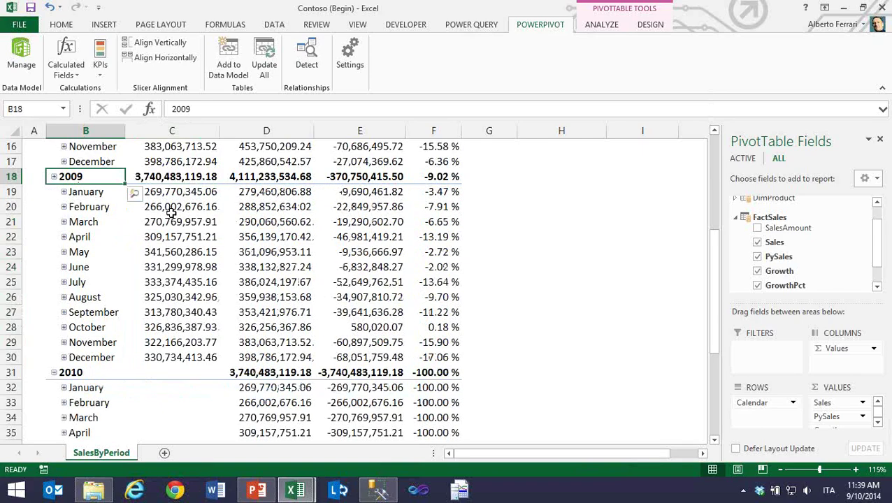
pyautogui.click(184, 356)
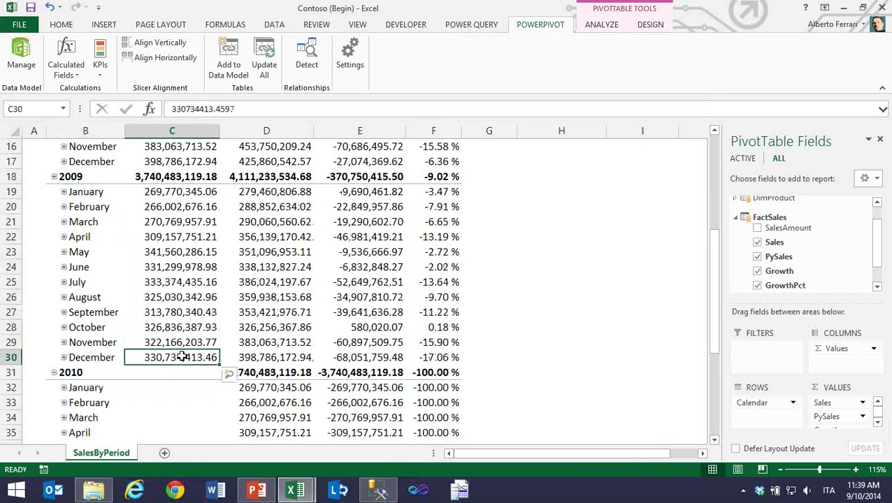
pyautogui.click(53, 176)
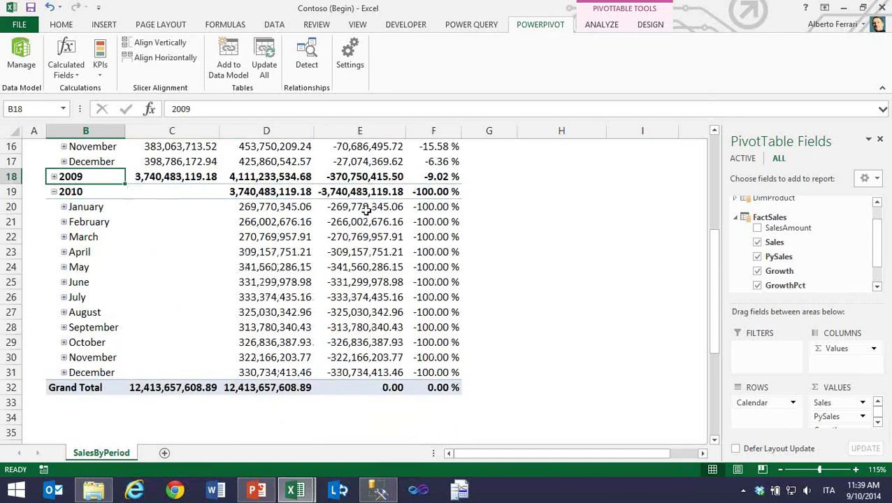
# - Compare 2010's monthly Growth, PySales, Sales and GrowthPct cells, including the GrowthPct at year level
pyautogui.click(366, 210)
pyautogui.click(283, 221)
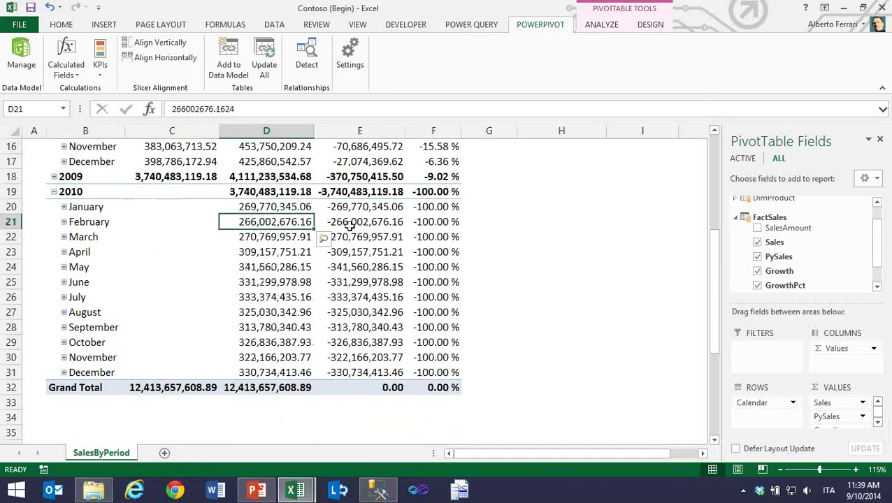
pyautogui.moveTo(197, 213); pyautogui.dragTo(186, 371)
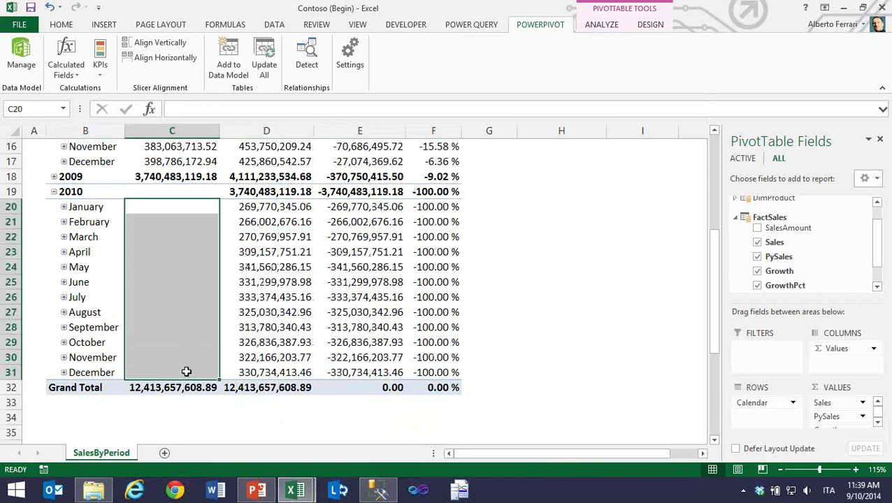
pyautogui.click(423, 204)
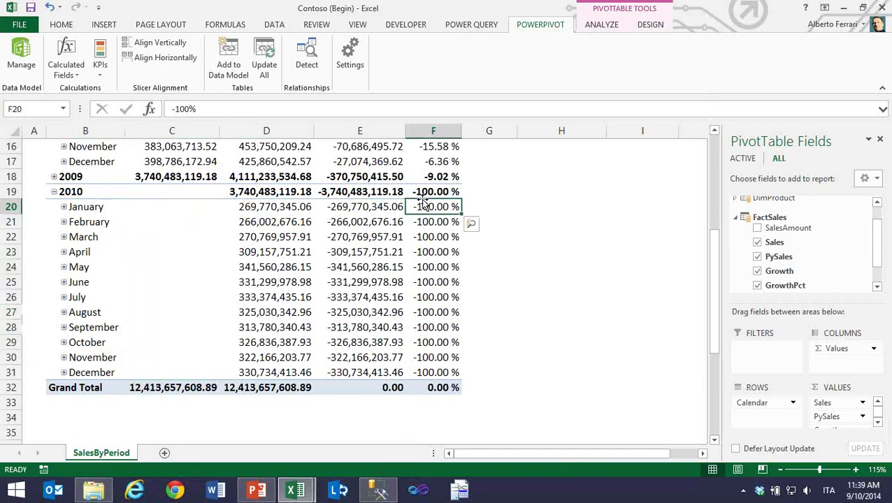
pyautogui.click(428, 188)
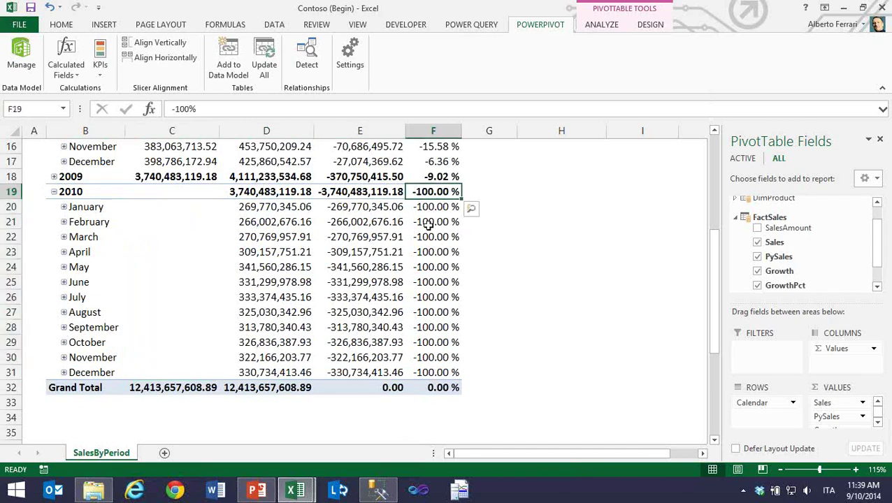
pyautogui.scroll(1, 429, 224)
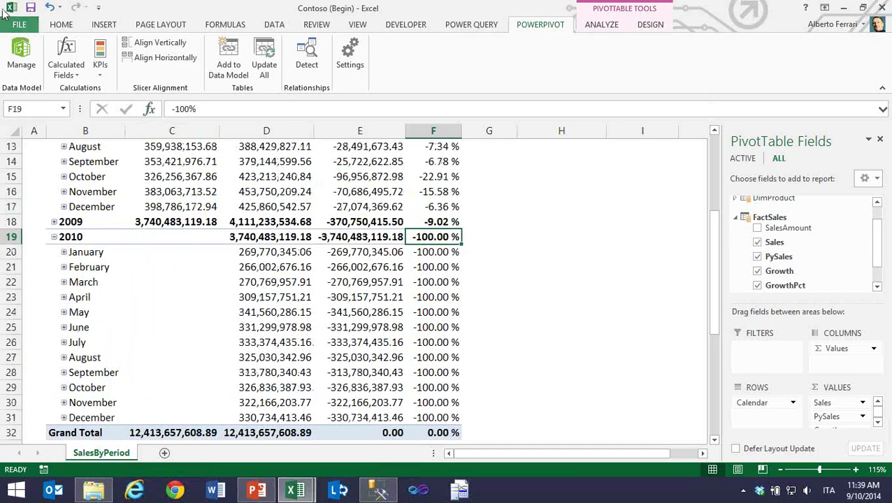
# - Switch to PowerPivot and start wrapping GrowthPct's DIVIDE expression in an IF with the test [Sales] > 0
pyautogui.click(10, 9)
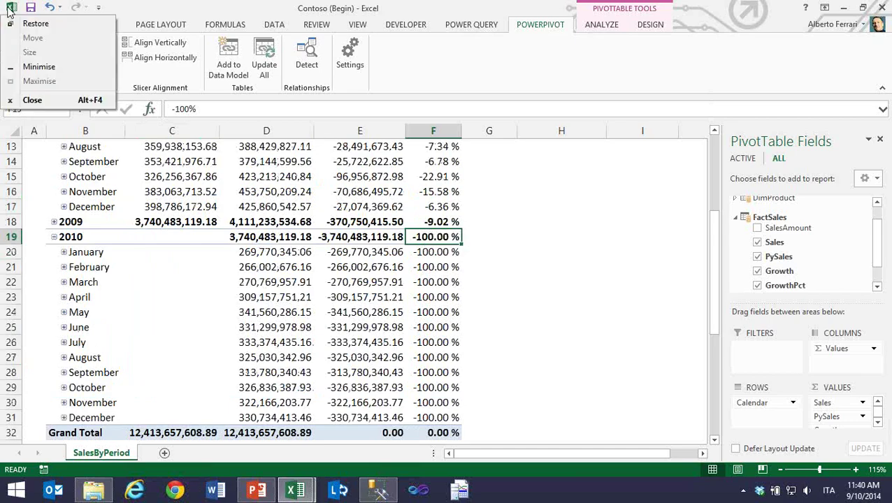
pyautogui.click(10, 9)
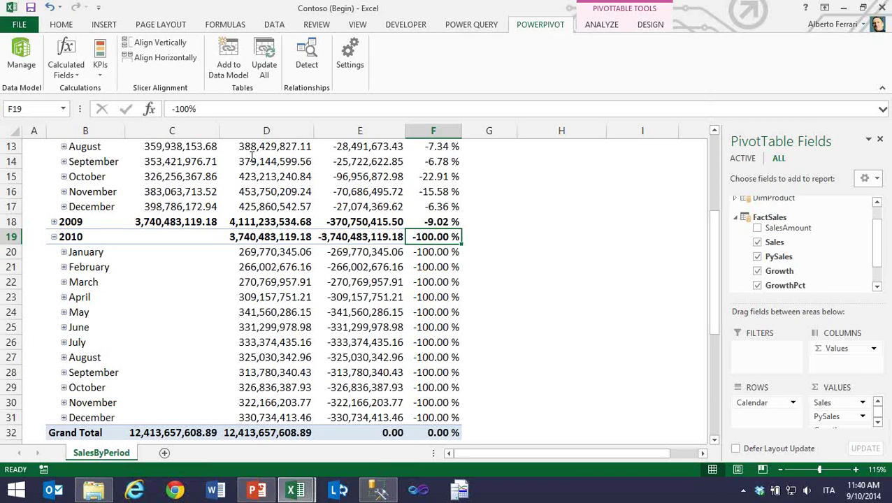
pyautogui.click(19, 52)
pyautogui.click(513, 123)
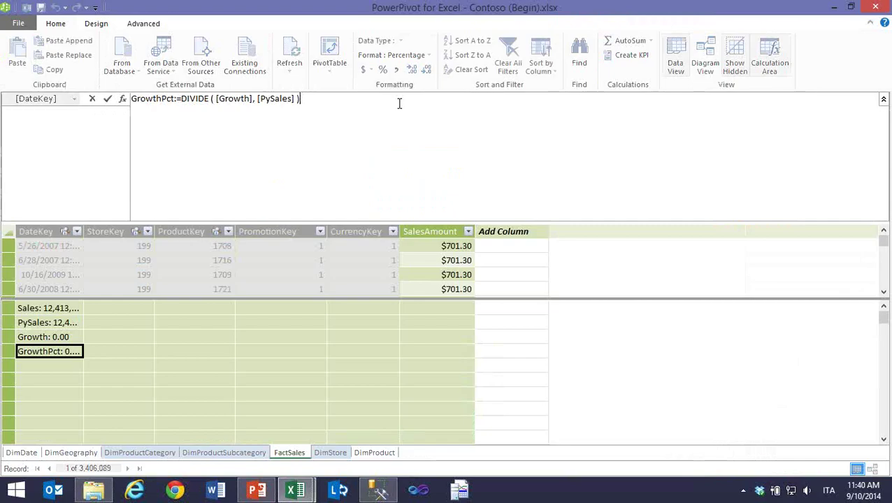
pyautogui.press('Left')
pyautogui.press('Left')
pyautogui.press('Left')
pyautogui.press('Left')
pyautogui.press('Left')
pyautogui.press('Left')
pyautogui.press('Left')
pyautogui.press('Left')
pyautogui.press('Left')
pyautogui.press('Left')
pyautogui.press('Left')
pyautogui.press('Left')
pyautogui.press('Left')
pyautogui.press('Left')
pyautogui.press('Left')
pyautogui.press('Left')
pyautogui.press('Left')
pyautogui.press('Left')
pyautogui.press('Left')
pyautogui.press('Left')
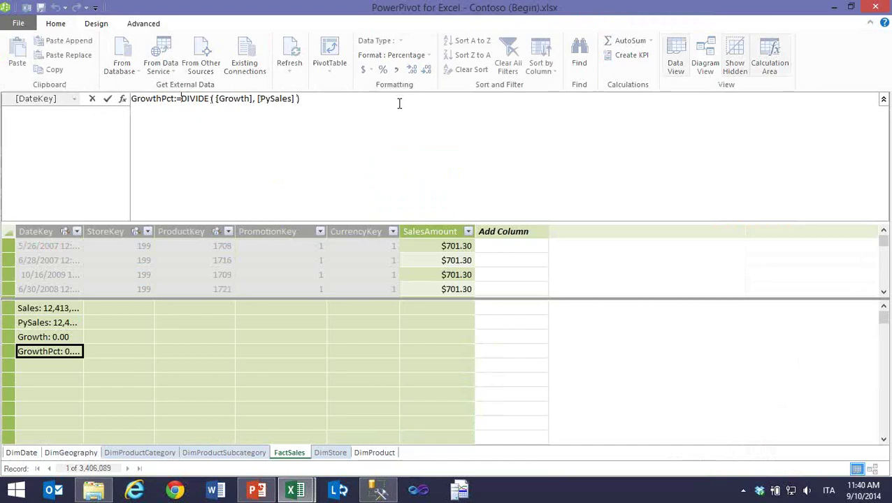
pyautogui.write('IF (')
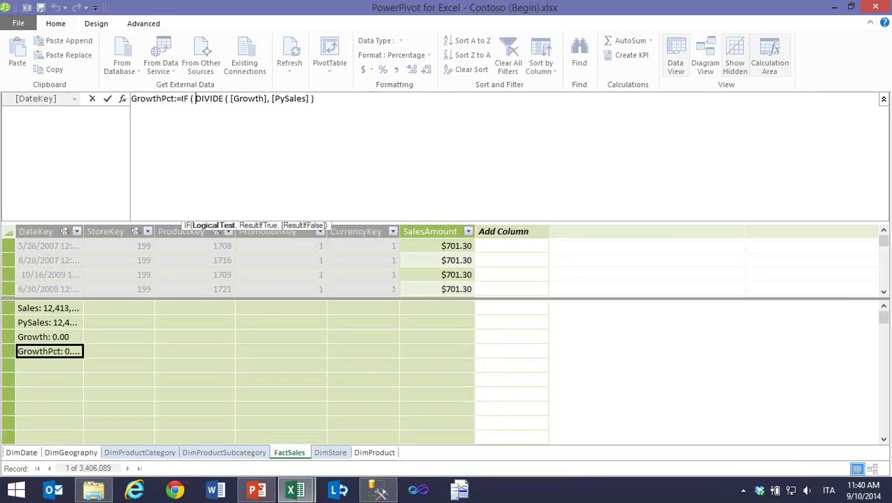
pyautogui.hotkey('alt', 'Return')
pyautogui.write('[Sales')
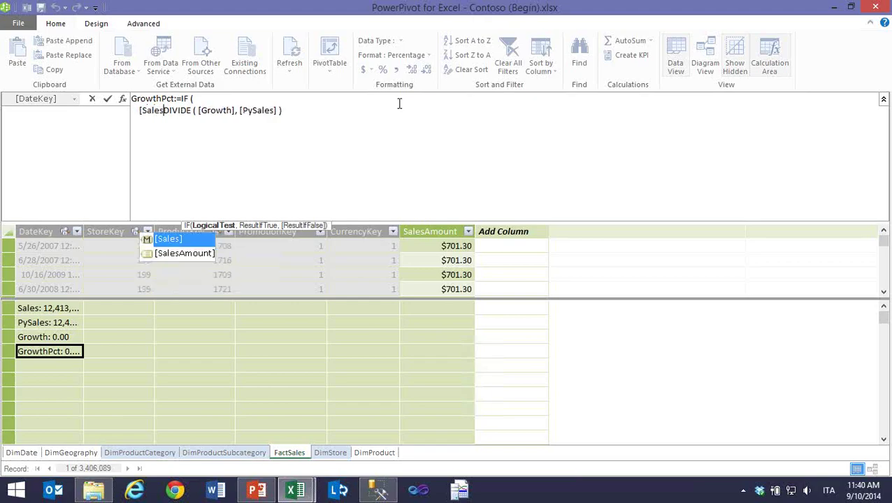
pyautogui.press('Return')
pyautogui.press('BackSpace')
pyautogui.write('> 0')
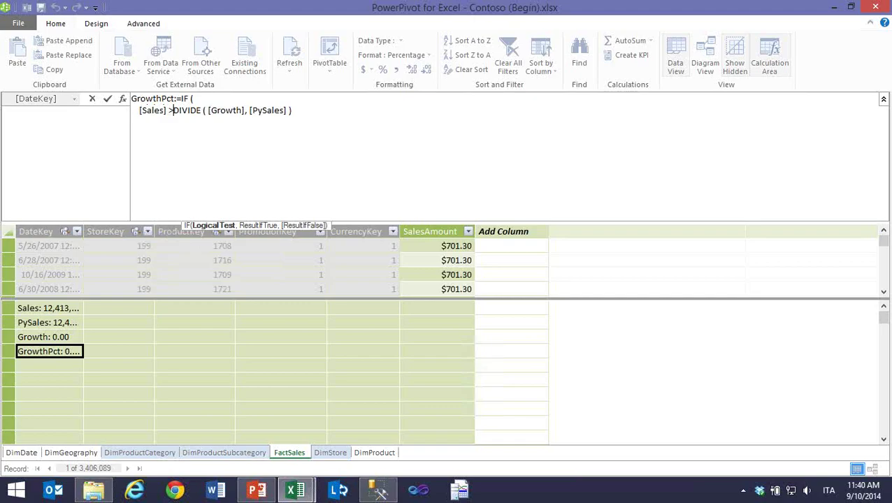
# - Complete GrowthPct's IF formula with the DIVIDE expression as the true result and BLANK () as the false result, on separate lines
pyautogui.write(',')
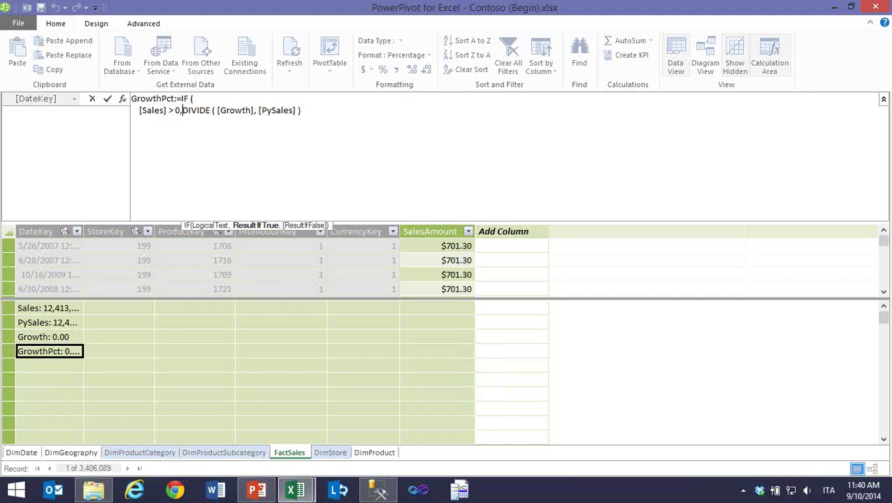
pyautogui.hotkey('shift', 'Return')
pyautogui.press('End')
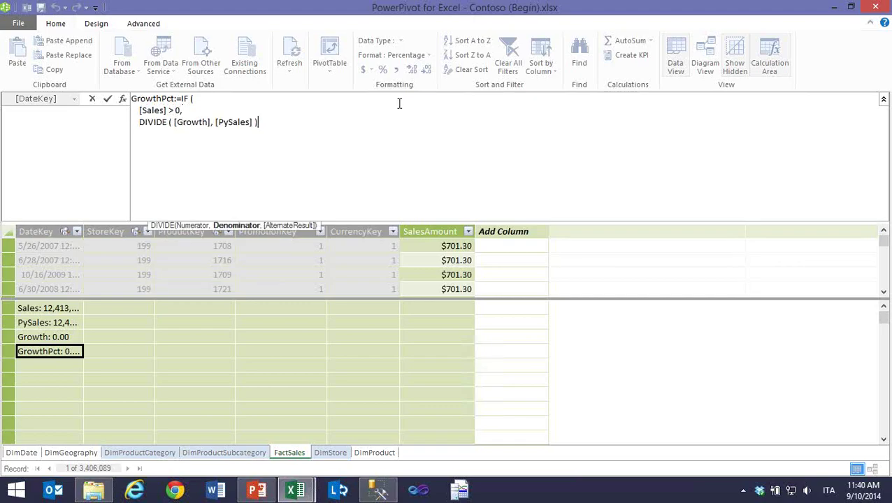
pyautogui.write(',')
pyautogui.hotkey('shift', 'Return')
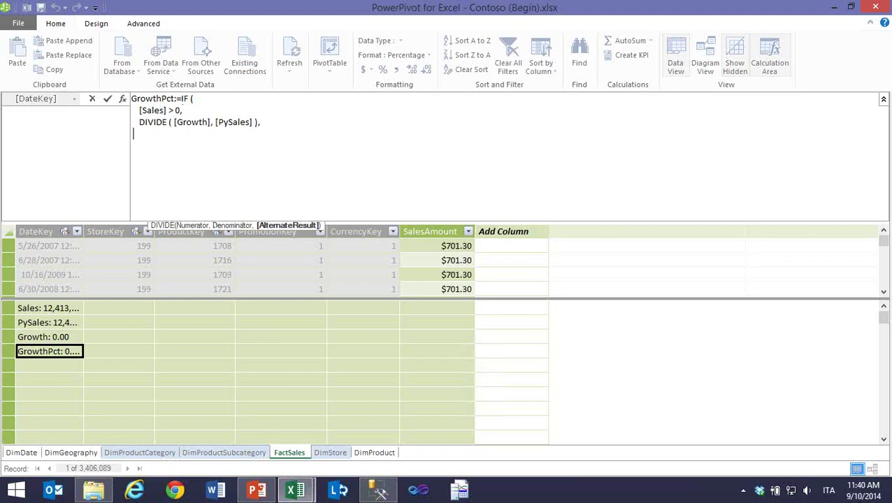
pyautogui.write('BLANK')
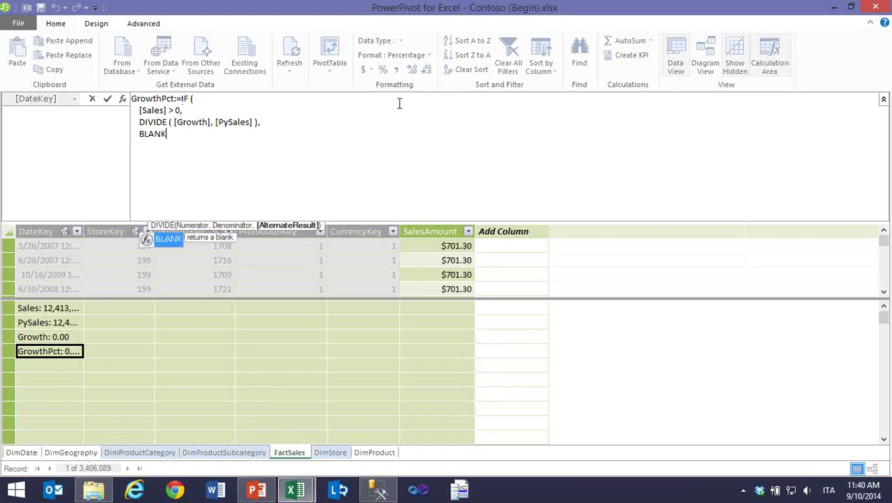
pyautogui.write(' () ')
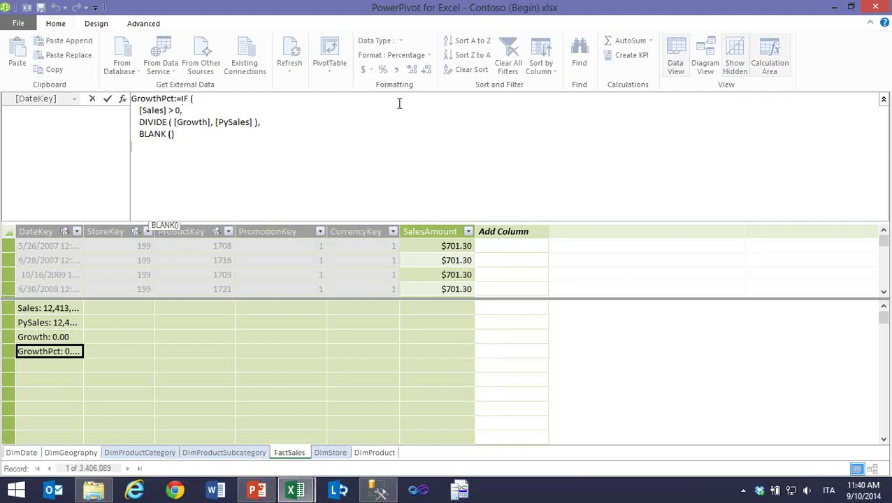
pyautogui.write(')')
pyautogui.press('Return')
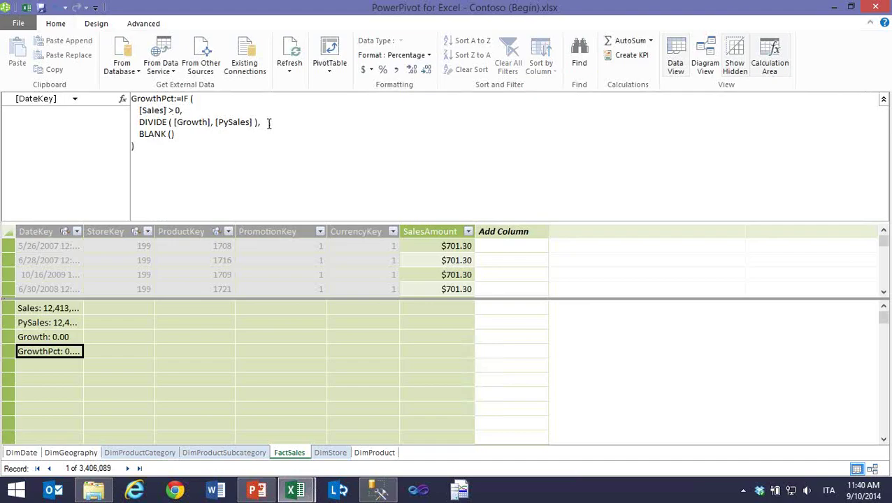
# - Switch back to the Excel workbook and check the GrowthPct cells for the months of 2010
pyautogui.click(27, 9)
pyautogui.click(173, 264)
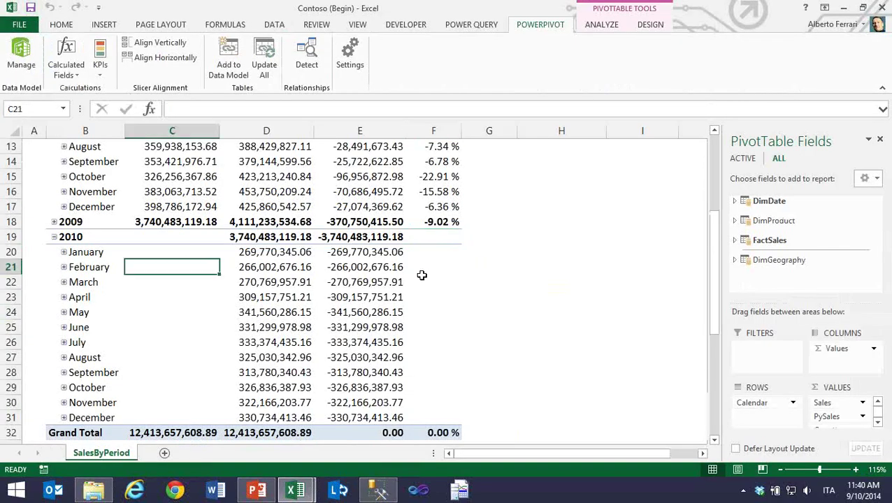
pyautogui.click(430, 256)
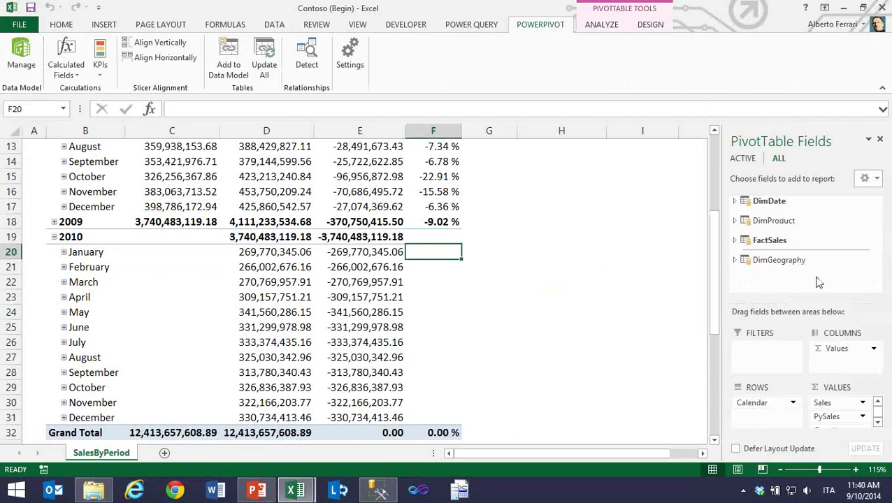
# - Remove PySales and Growth from the pivot table values, keeping only Sales and GrowthPct
pyautogui.moveTo(819, 282); pyautogui.dragTo(820, 258)
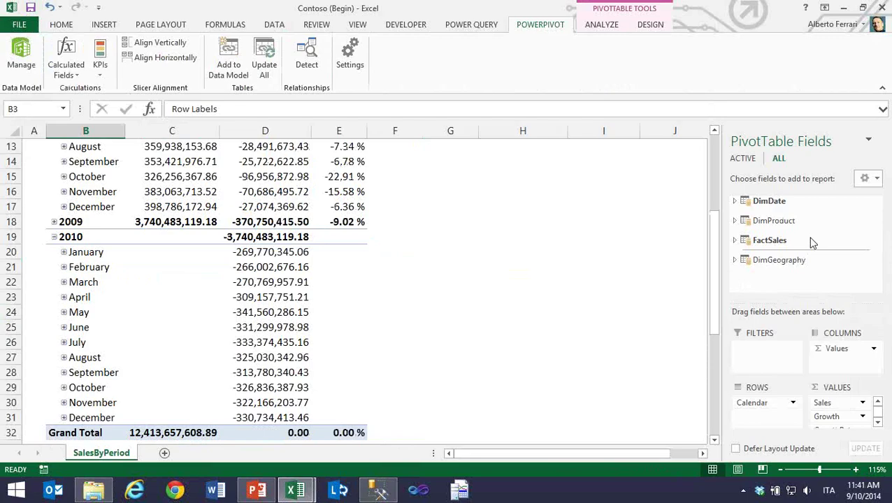
pyautogui.moveTo(832, 417); pyautogui.dragTo(173, 233)
pyautogui.click(174, 233)
# - Expand 2009 into months and review Sales and GrowthPct across the calendar periods
pyautogui.scroll(4, 175, 237)
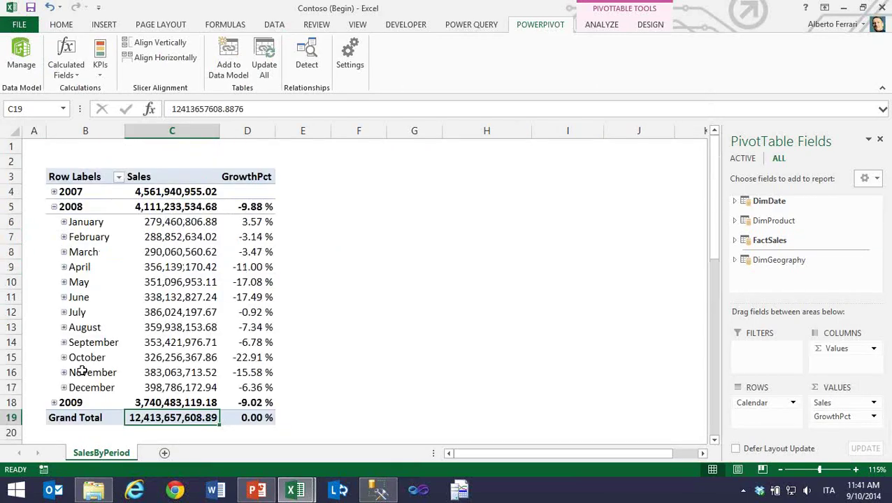
pyautogui.click(54, 402)
pyautogui.scroll(-4, 189, 258)
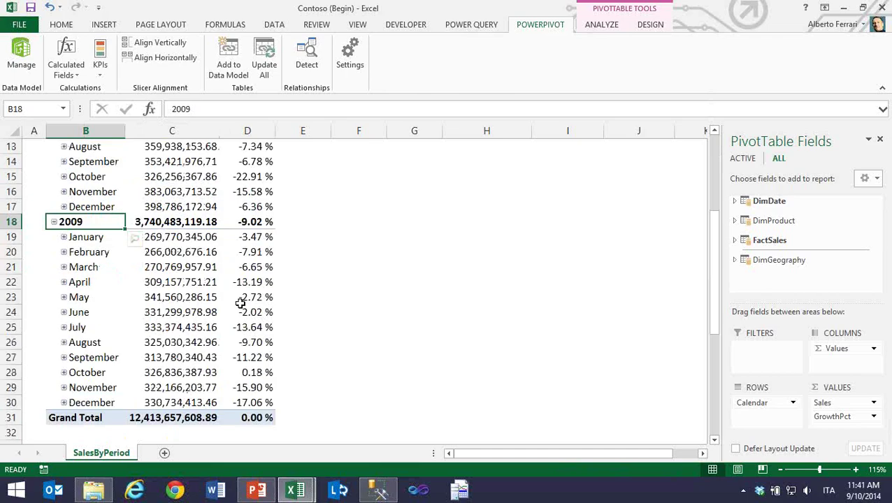
pyautogui.scroll(4, 240, 303)
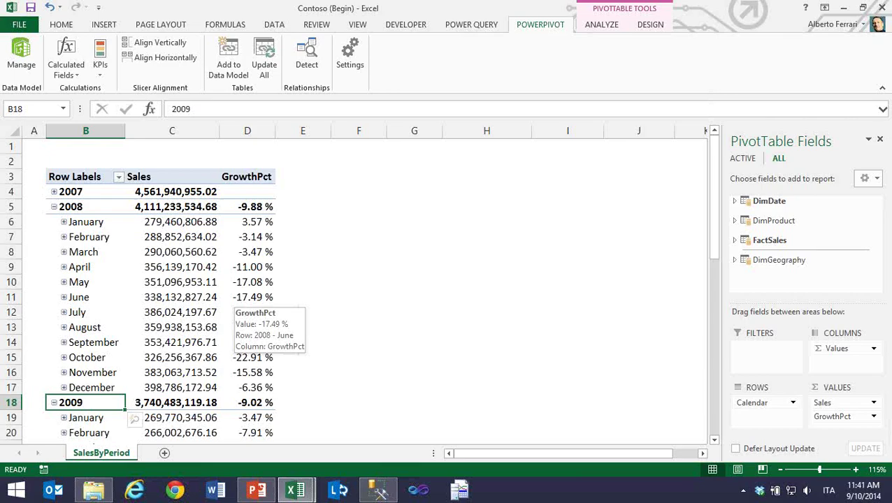
pyautogui.click(206, 237)
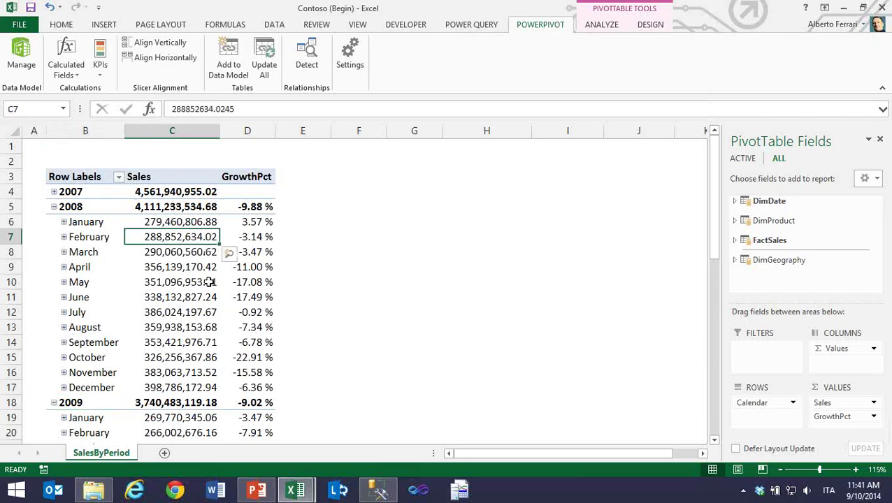
# - Examine the GrowthPct values for January through December 2008 across all countries
pyautogui.click(200, 278)
pyautogui.scroll(-1, 200, 278)
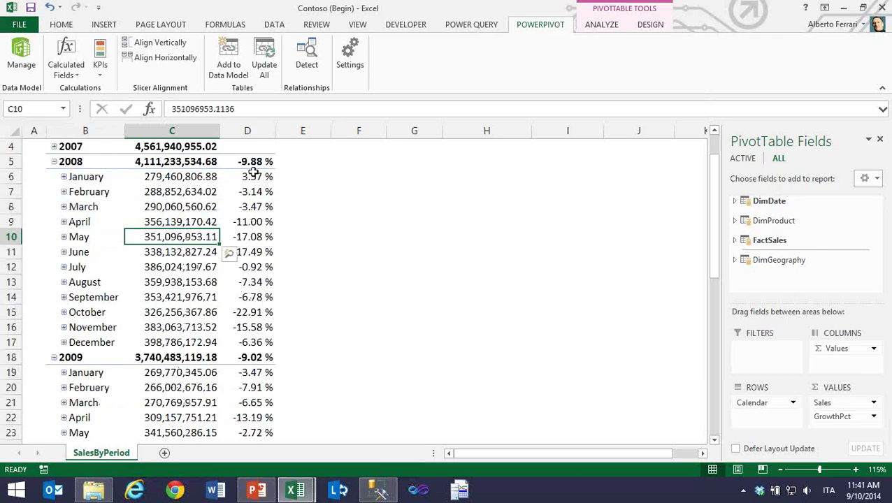
pyautogui.moveTo(253, 172); pyautogui.dragTo(253, 340)
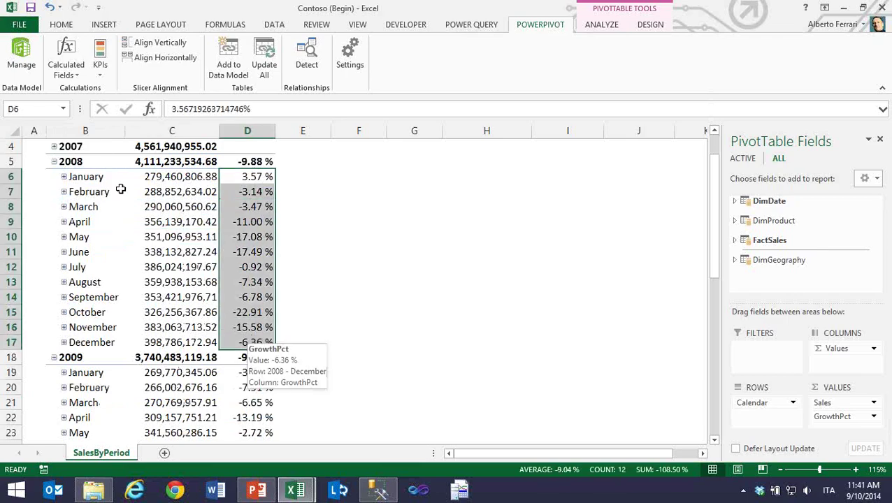
pyautogui.click(178, 238)
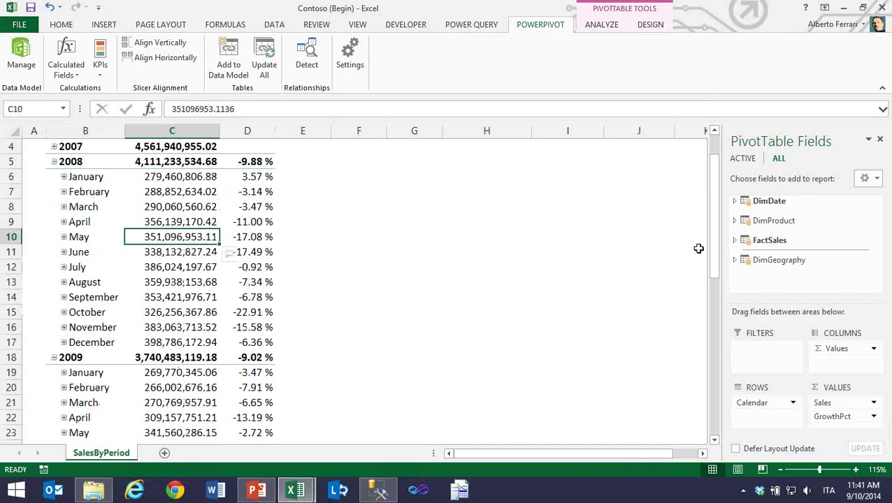
# - Add a slicer for RegionCountryName from DimGeography to the pivot table
pyautogui.click(735, 258)
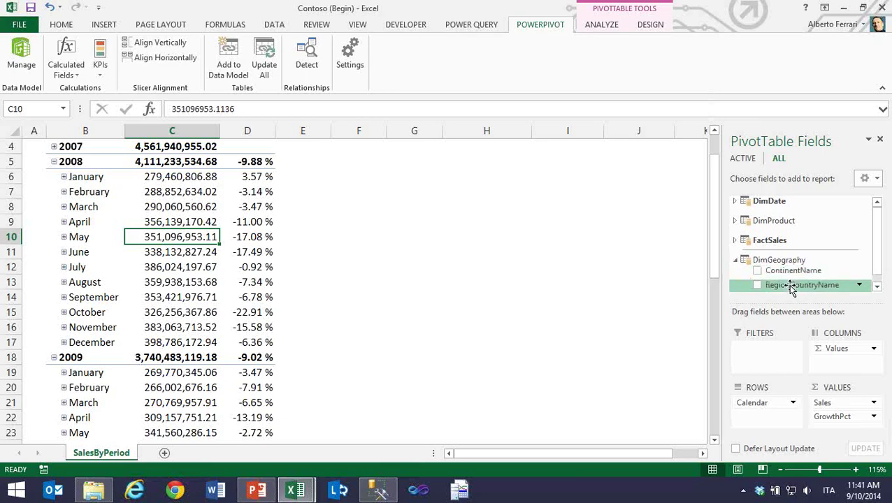
pyautogui.rightClick(780, 286)
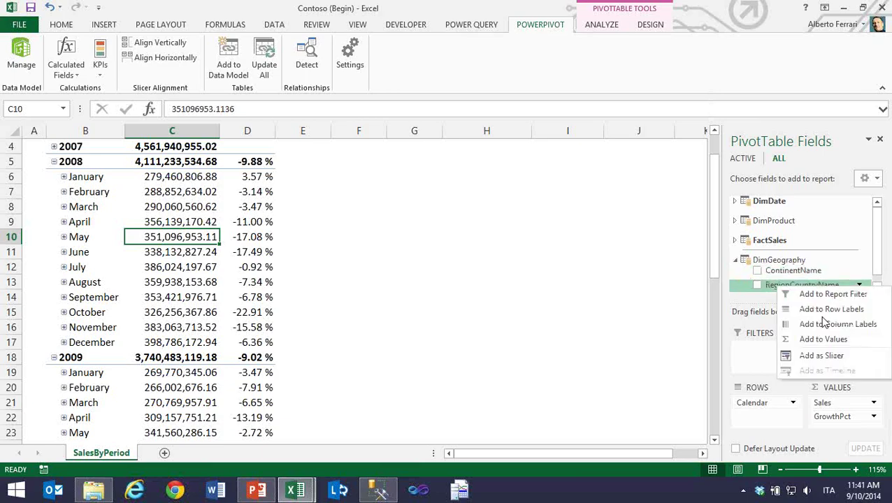
pyautogui.click(845, 356)
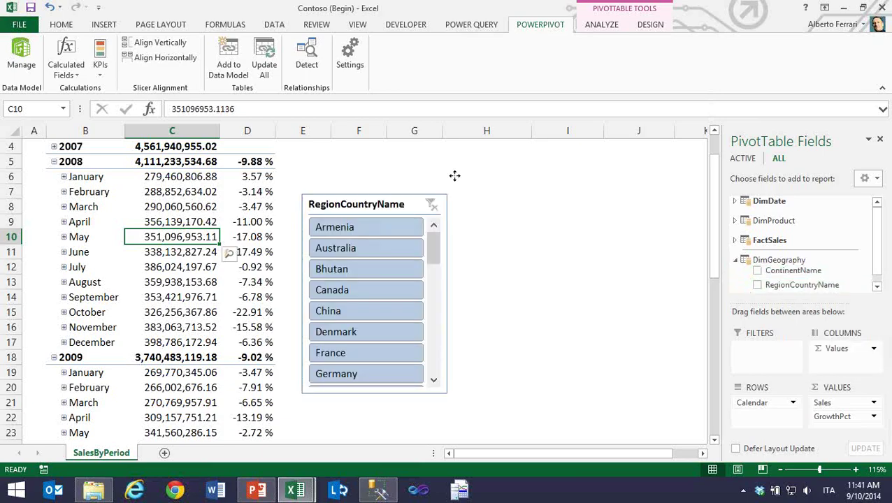
# - Place the slicer beside the pivot table and filter by Armenia, then Australia, to compare their 2008 monthly GrowthPct values
pyautogui.click(439, 195)
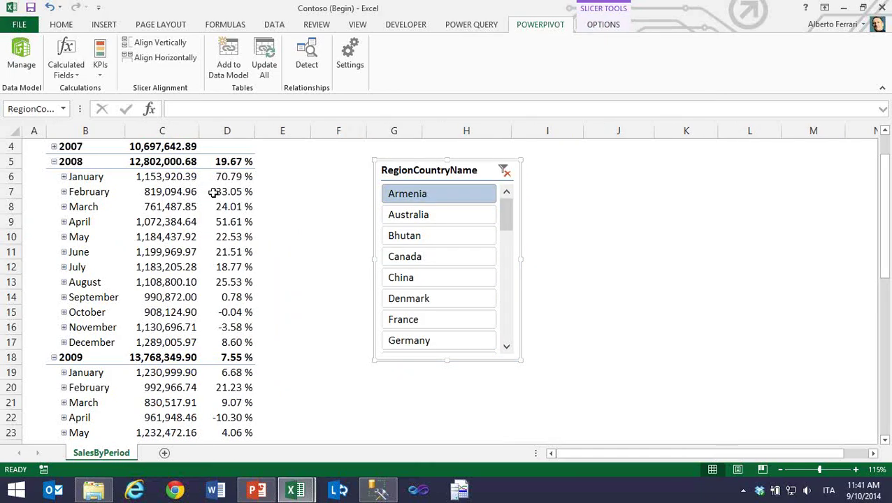
pyautogui.moveTo(217, 177); pyautogui.dragTo(219, 342)
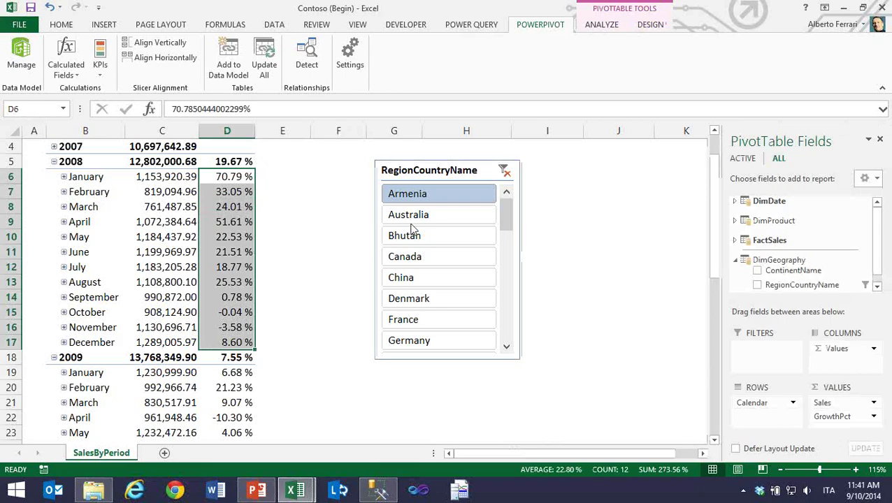
pyautogui.click(420, 218)
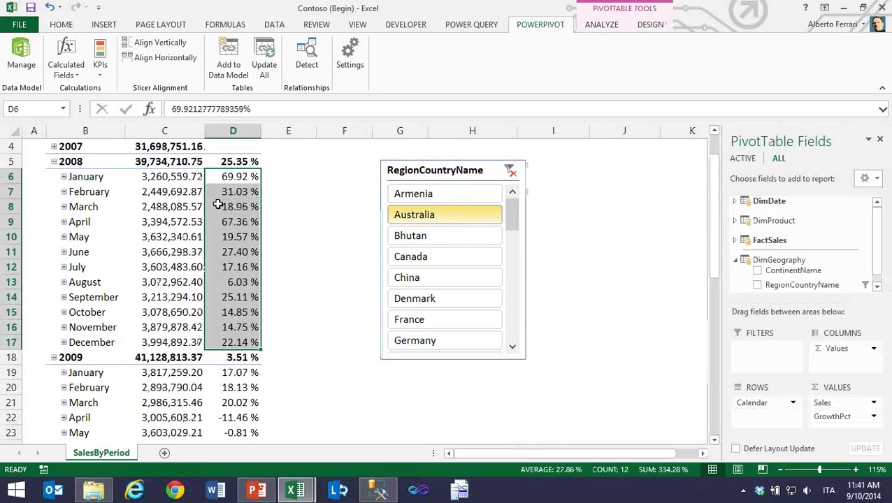
pyautogui.click(218, 204)
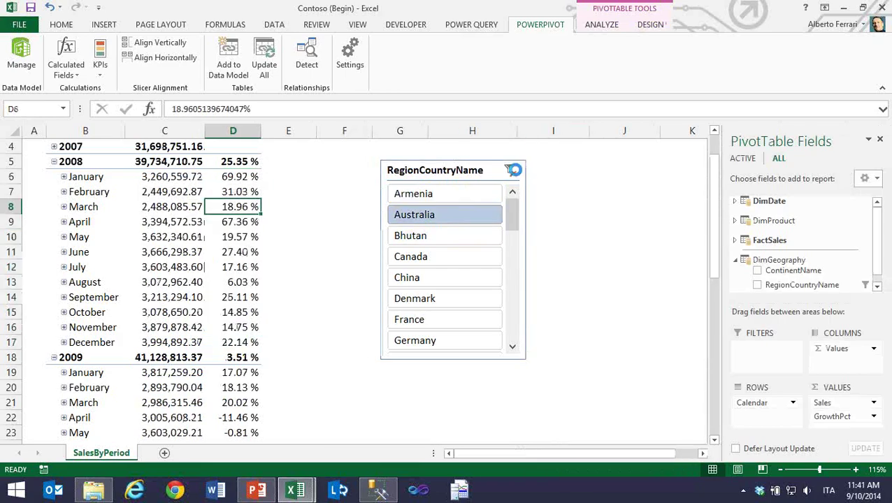
# - Clear the RegionCountryName filter and examine the 2008 monthly GrowthPct values for all countries together
pyautogui.click(510, 170)
pyautogui.moveTo(237, 176); pyautogui.dragTo(238, 192)
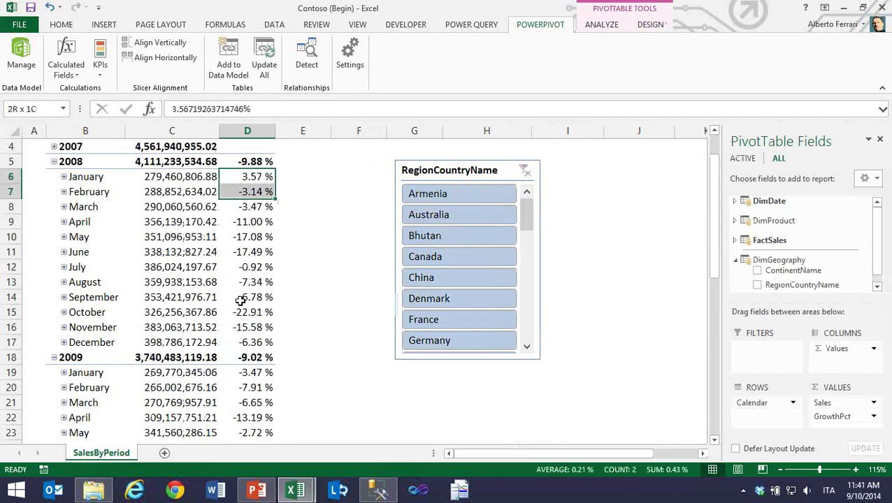
pyautogui.moveTo(240, 300); pyautogui.dragTo(241, 338)
pyautogui.click(228, 264)
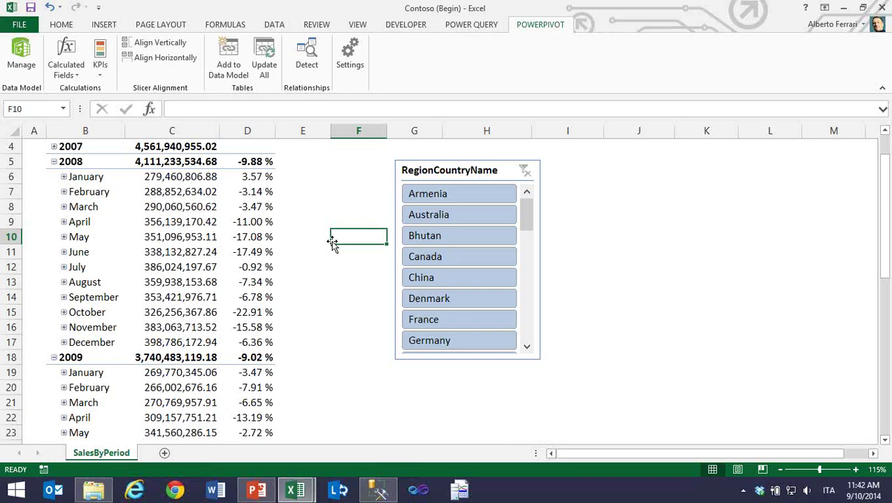
pyautogui.click(222, 233)
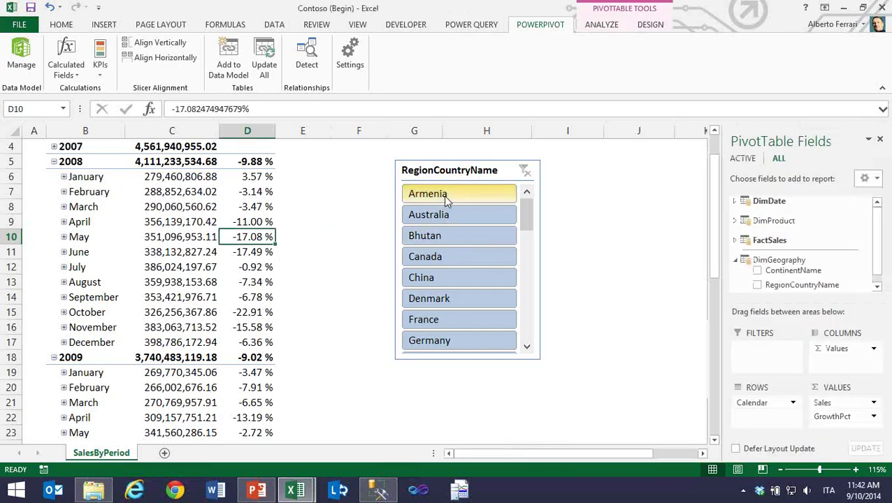
# - Filter the report by Armenia, Australia, Bhutan and Canada in turn to compare growth, ending with Bhutan selected
pyautogui.click(444, 195)
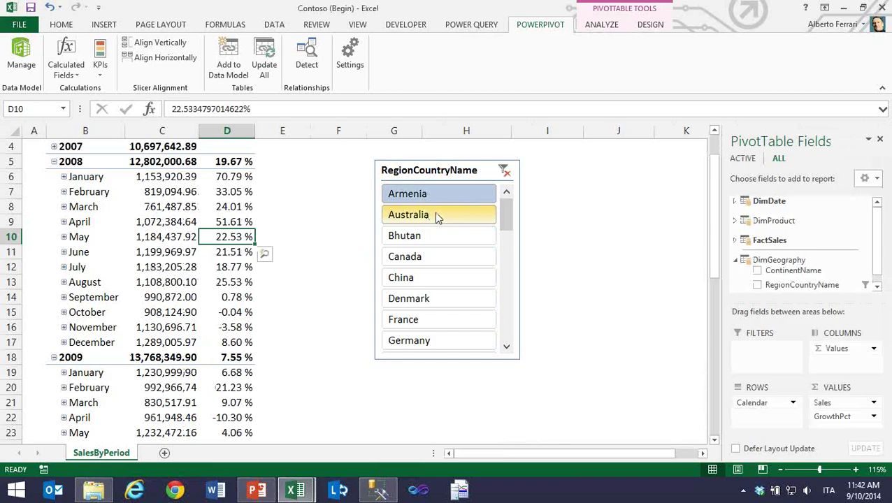
pyautogui.click(434, 214)
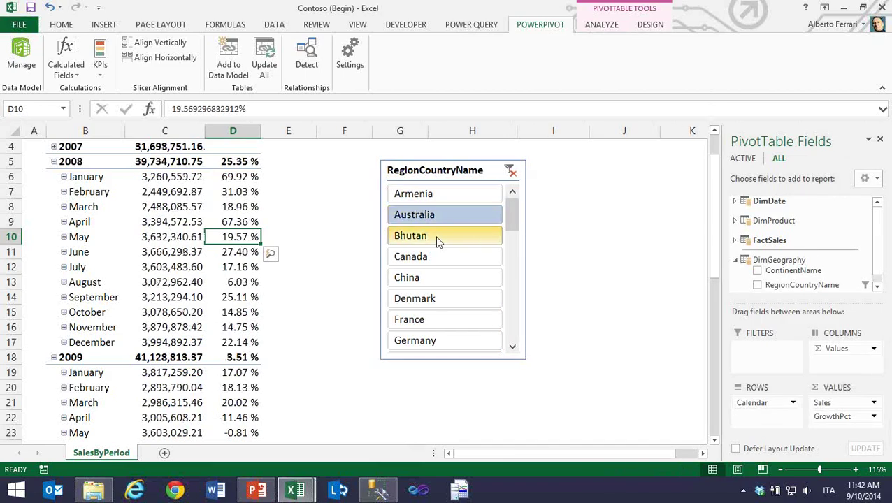
pyautogui.click(437, 238)
pyautogui.click(434, 255)
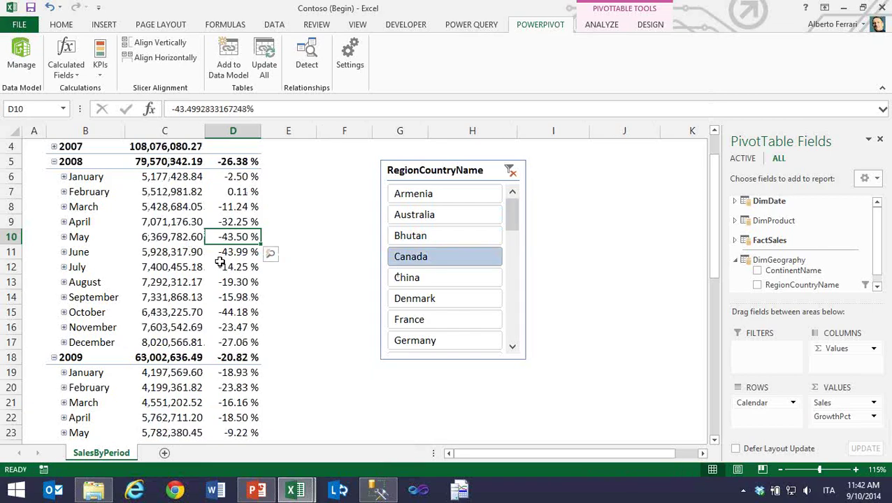
pyautogui.click(434, 236)
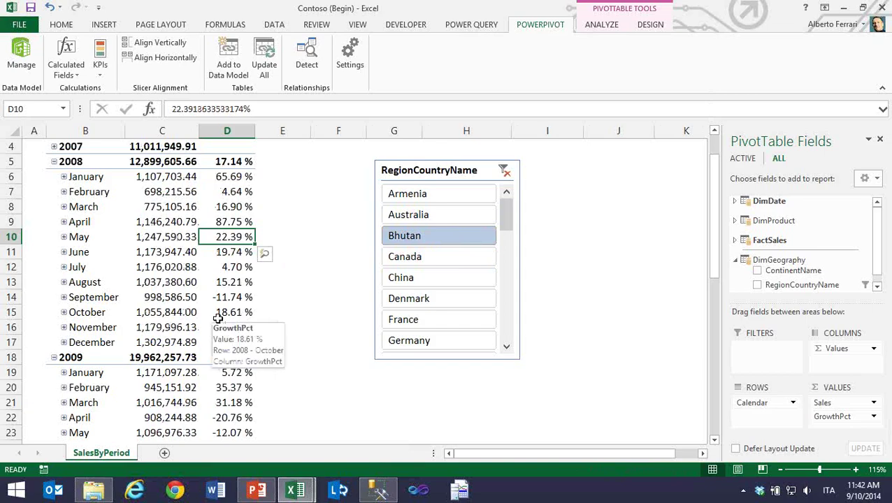
# - Compare Bhutan's monthly GrowthPct values in 2008 with its growth for the whole year
pyautogui.click(231, 254)
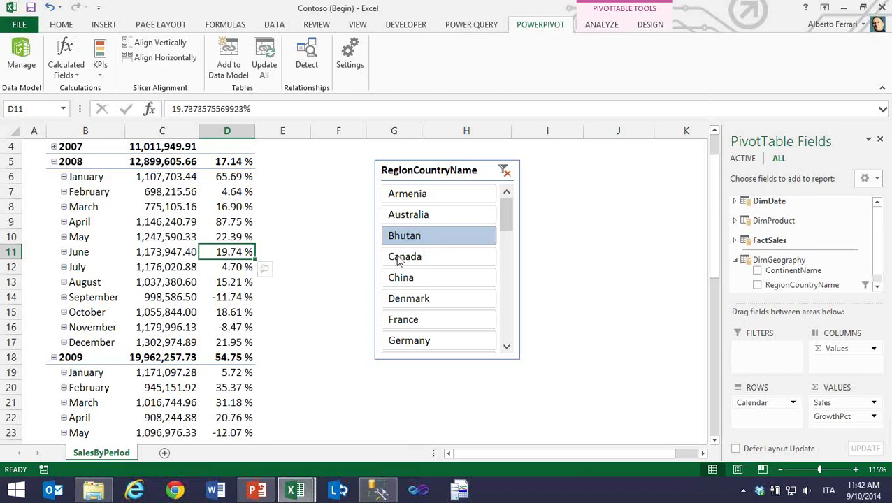
pyautogui.click(231, 162)
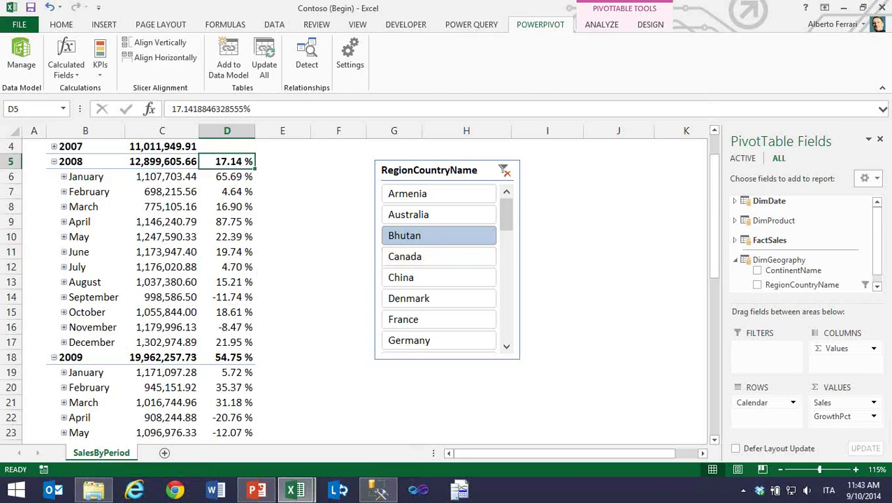
pyautogui.click(228, 204)
# - Open the Power Pivot data model and start a GrowthPctYear measure below GrowthPct in FactSales, with CALCULATE evaluating [GrowthPct]
pyautogui.click(21, 62)
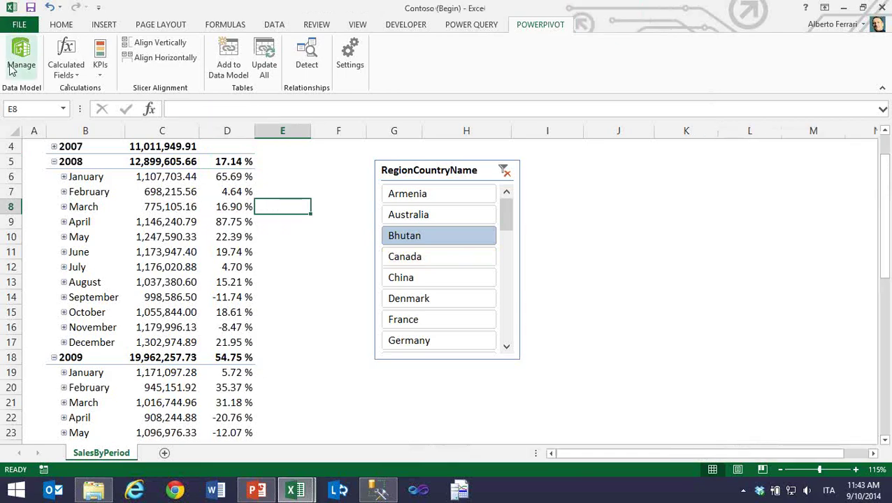
pyautogui.click(95, 351)
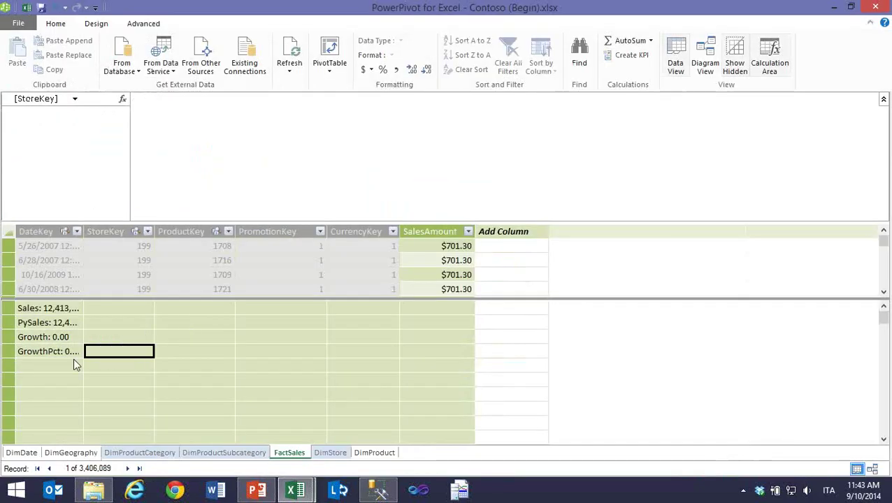
pyautogui.click(57, 371)
pyautogui.click(209, 130)
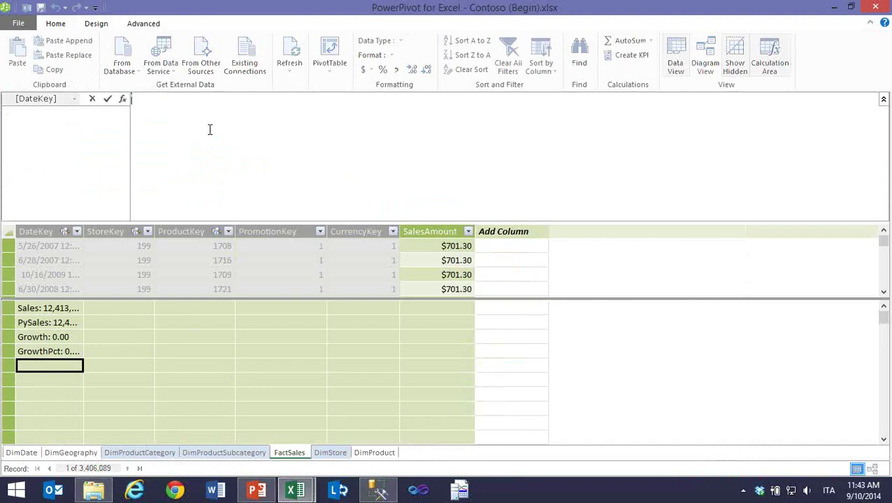
pyautogui.write('GrowthPctYear := ')
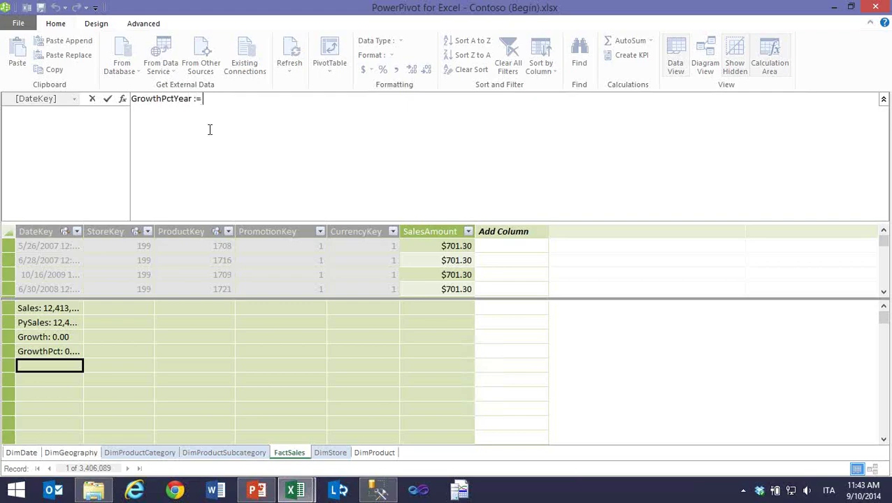
pyautogui.write('CALCULATE( [Gro')
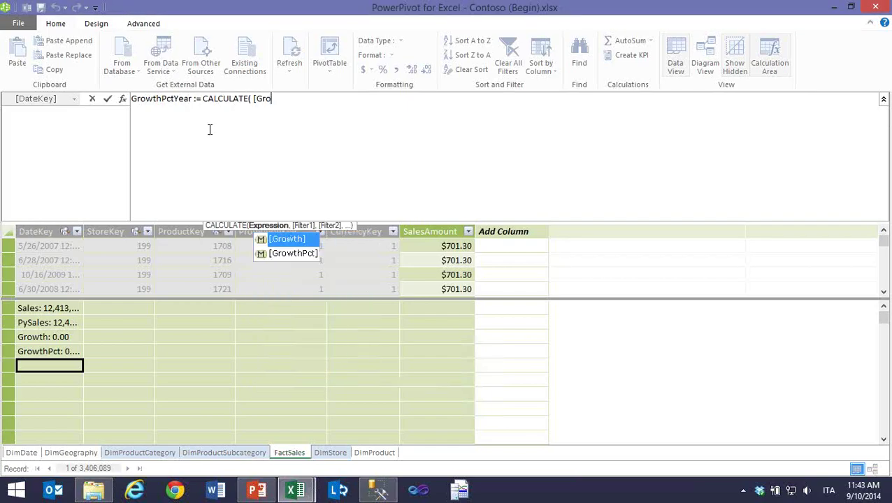
pyautogui.press('Down')
pyautogui.press('Tab')
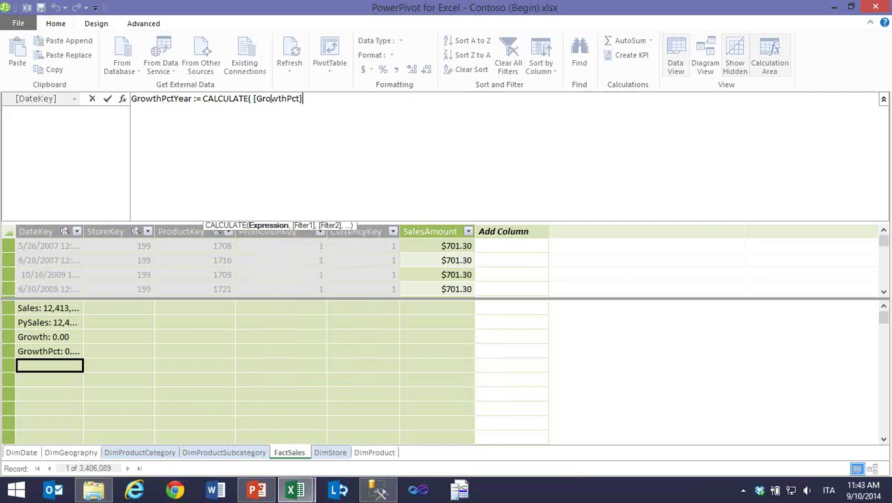
# - Complete GrowthPctYear's formula with the filters ALLSELECTED() and VALUES ( DimDate[CalendarYear] ), and format the measure as a percentage
pyautogui.write(', ALLSEL')
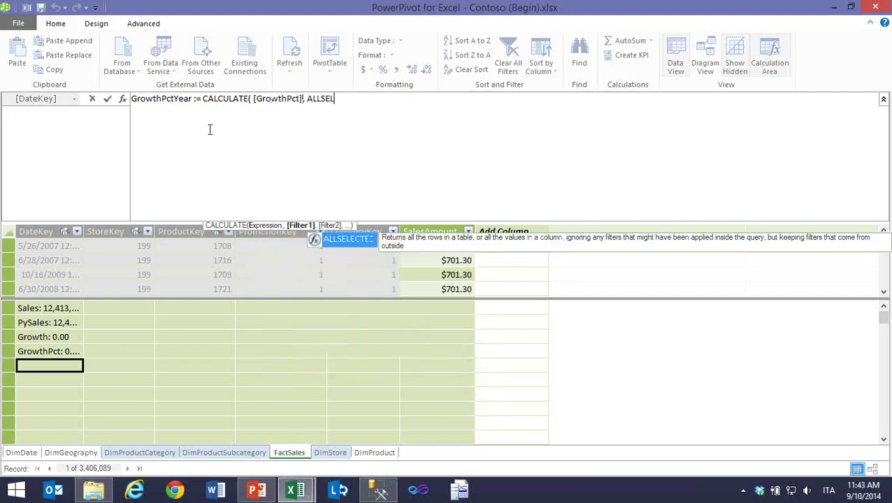
pyautogui.press('Tab')
pyautogui.write('), ')
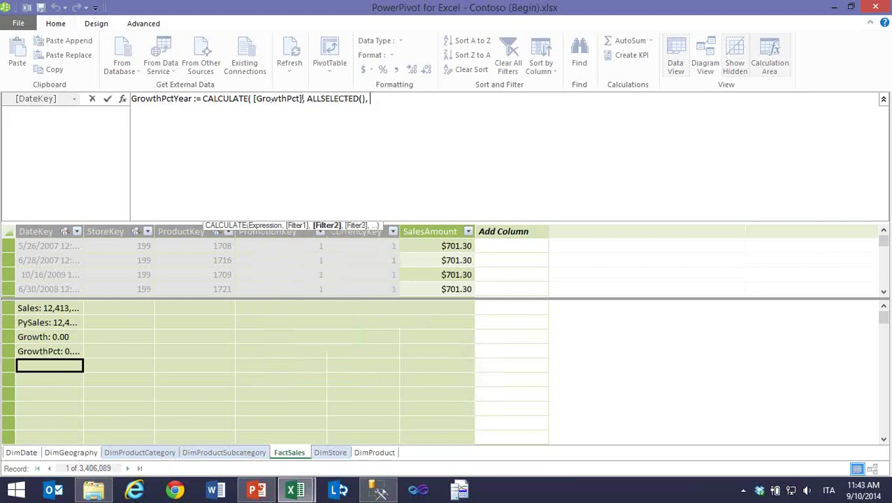
pyautogui.write('VALUES')
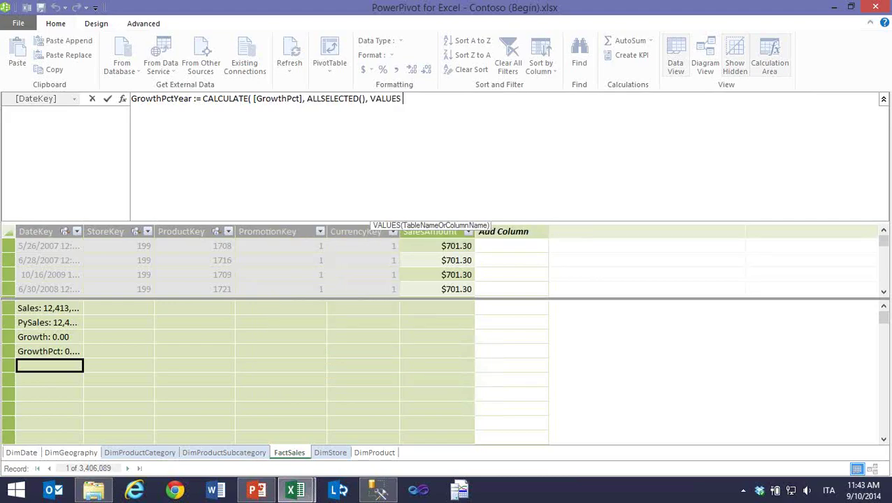
pyautogui.write(' ( DimD')
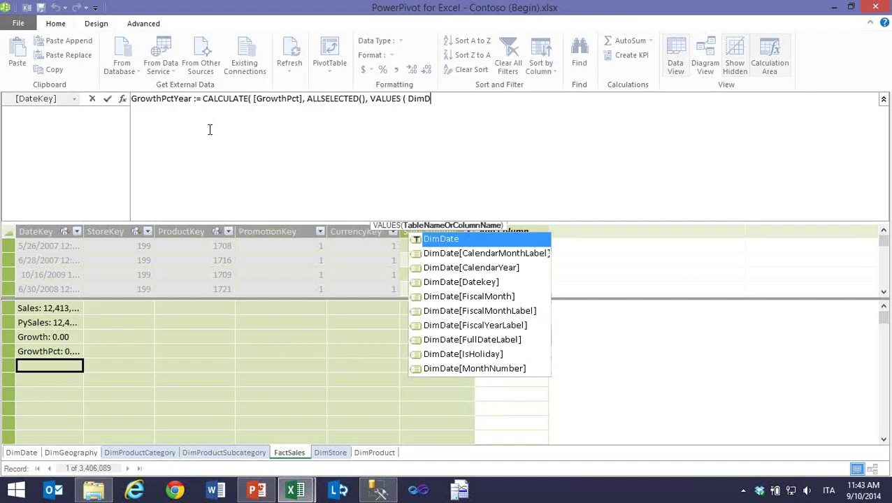
pyautogui.press('Down')
pyautogui.press('Down')
pyautogui.press('Tab')
pyautogui.write(')')
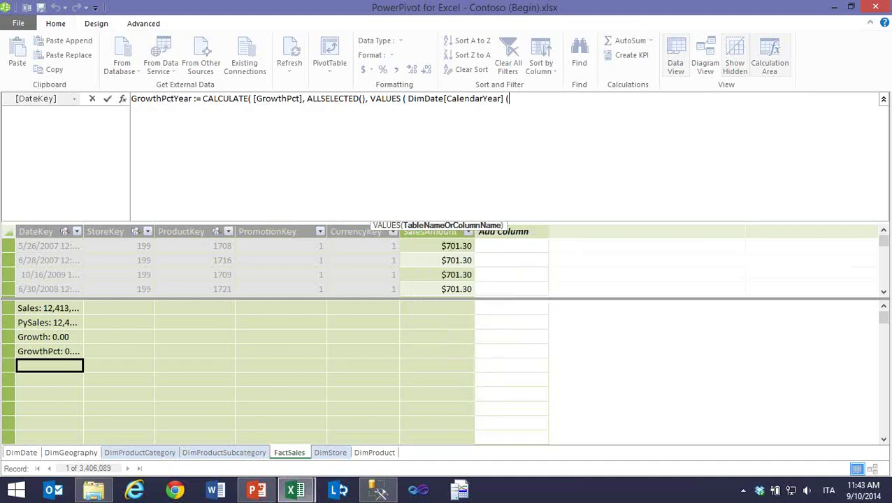
pyautogui.write(' )')
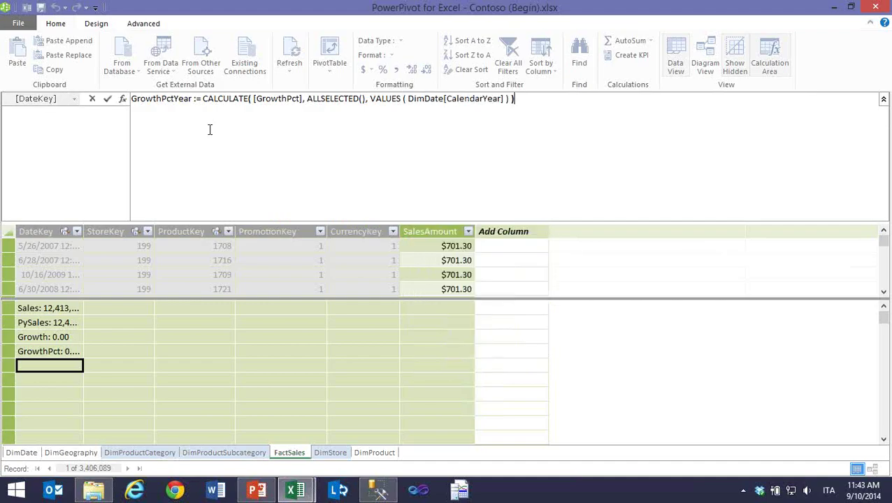
pyautogui.press('Return')
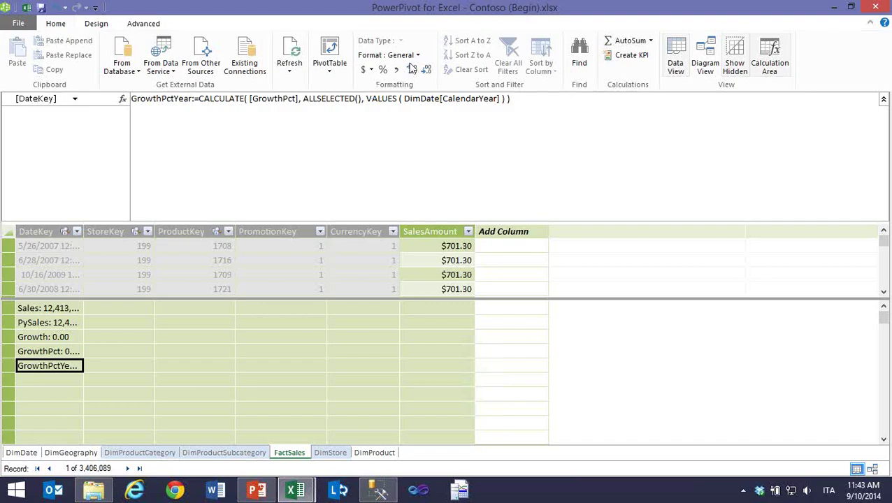
pyautogui.click(382, 70)
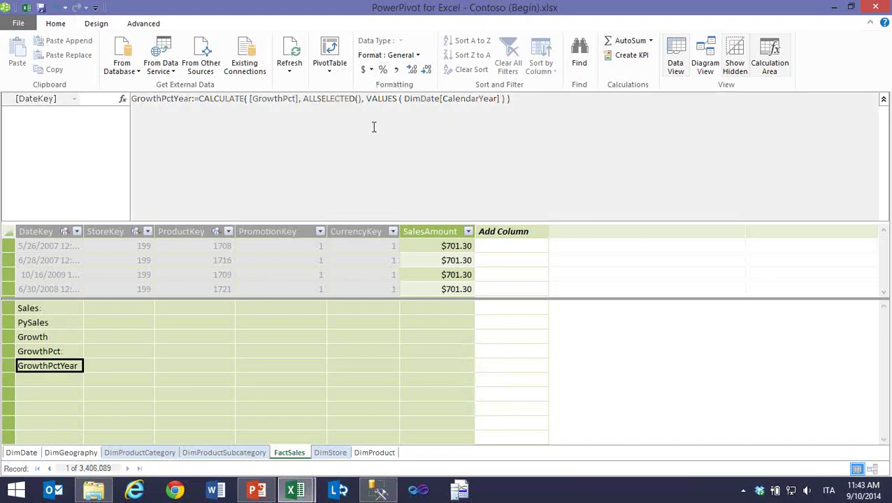
# - Return to the report, add GrowthPctYear to the PivotTable, and compare its 2008 monthly values with the 2008 total
pyautogui.click(26, 10)
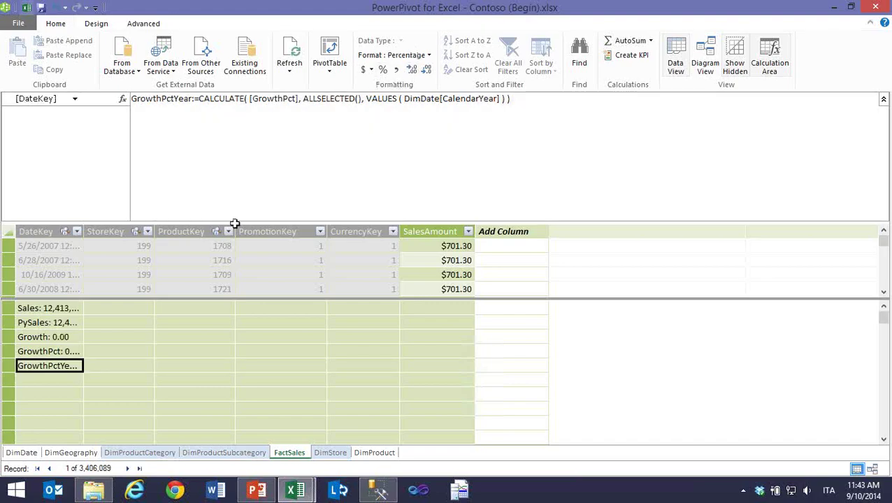
pyautogui.click(238, 222)
pyautogui.click(741, 241)
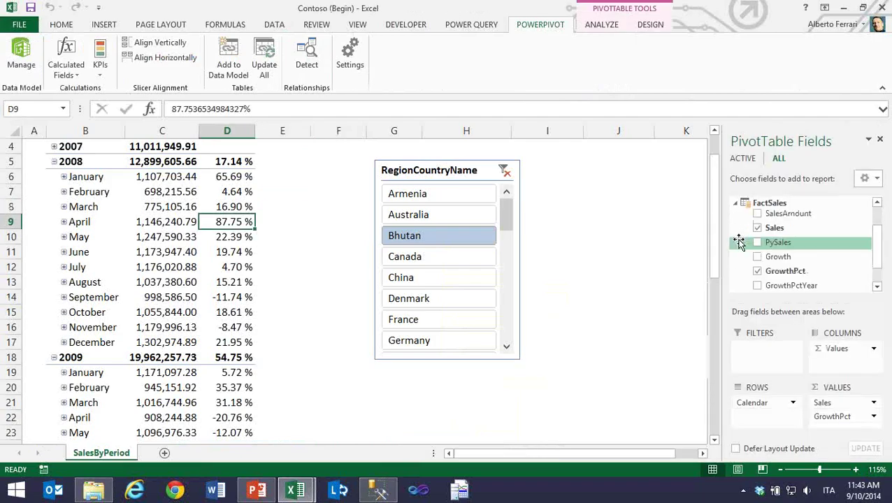
pyautogui.click(758, 286)
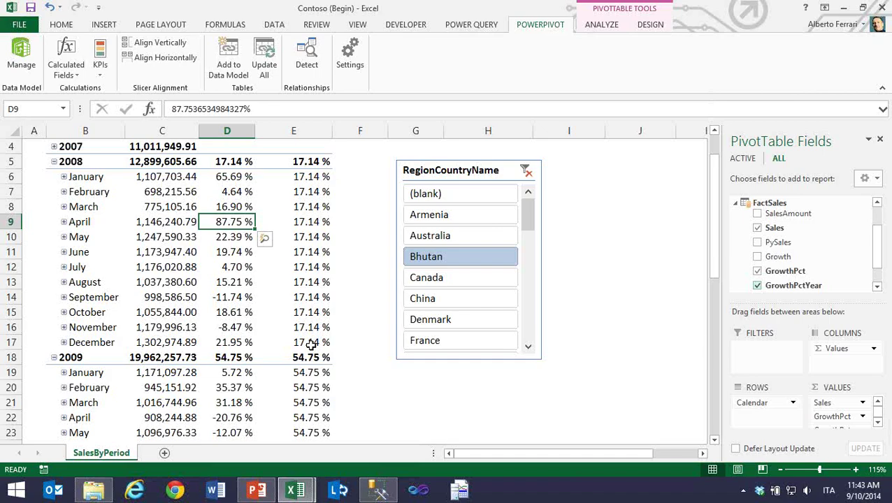
pyautogui.moveTo(311, 345); pyautogui.dragTo(306, 178)
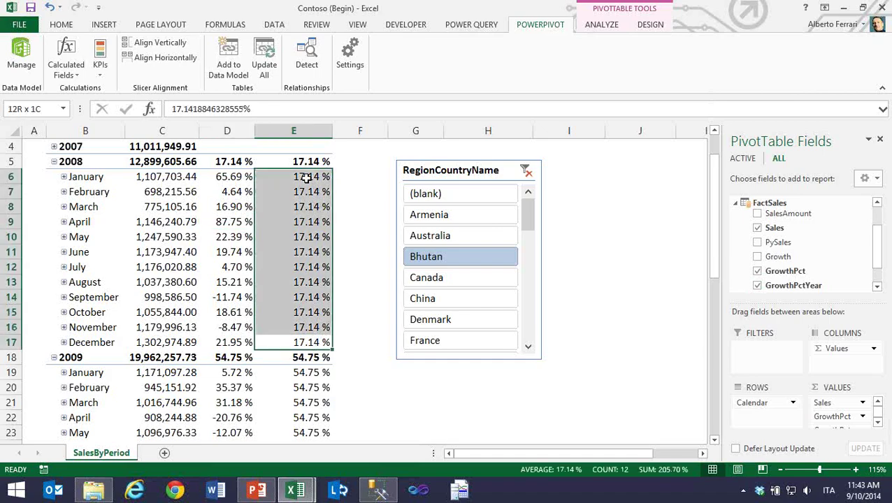
pyautogui.click(306, 161)
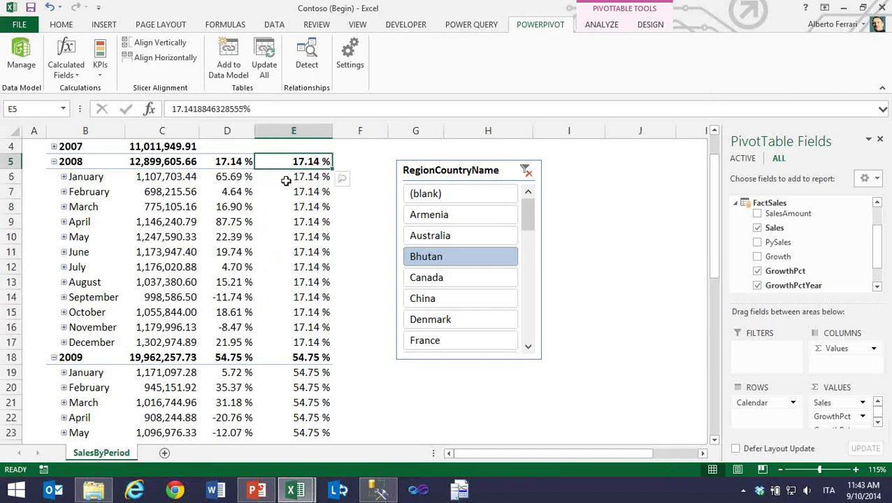
# - Filter the report by Armenia, China and Denmark in turn, and compare Denmark's GrowthPct with GrowthPctYear for months in 2008
pyautogui.click(445, 220)
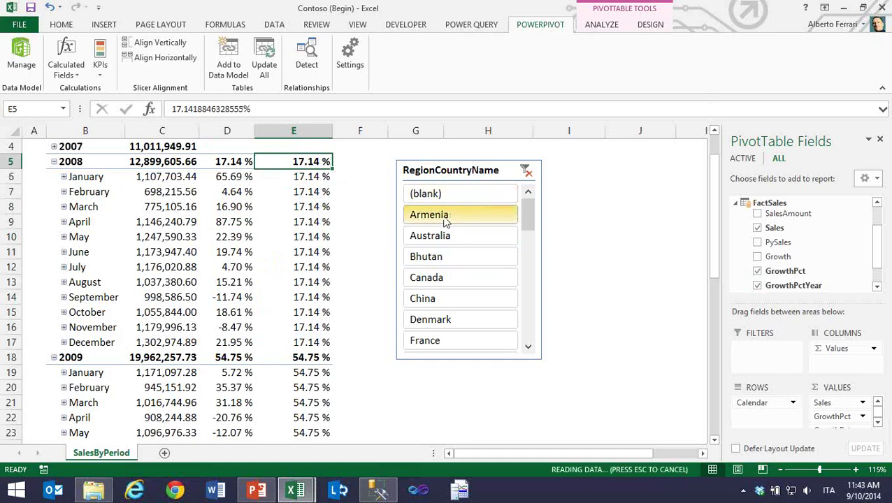
pyautogui.click(451, 298)
pyautogui.click(456, 319)
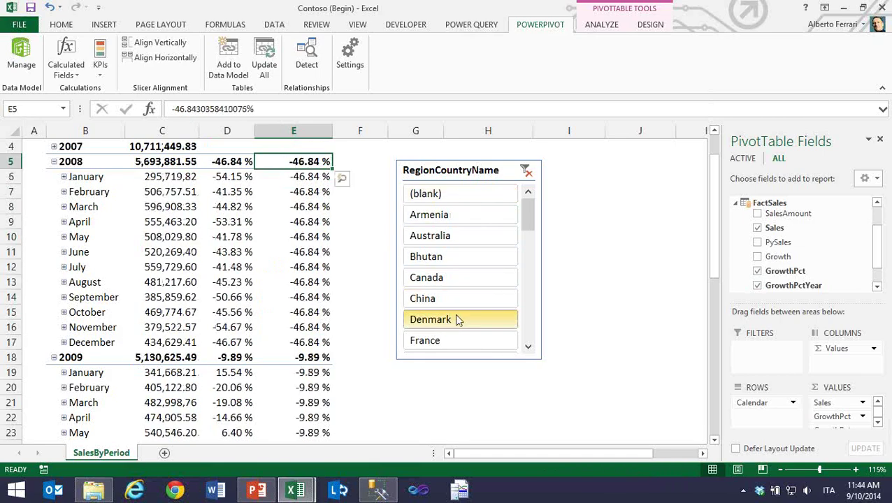
pyautogui.moveTo(229, 267); pyautogui.dragTo(300, 267)
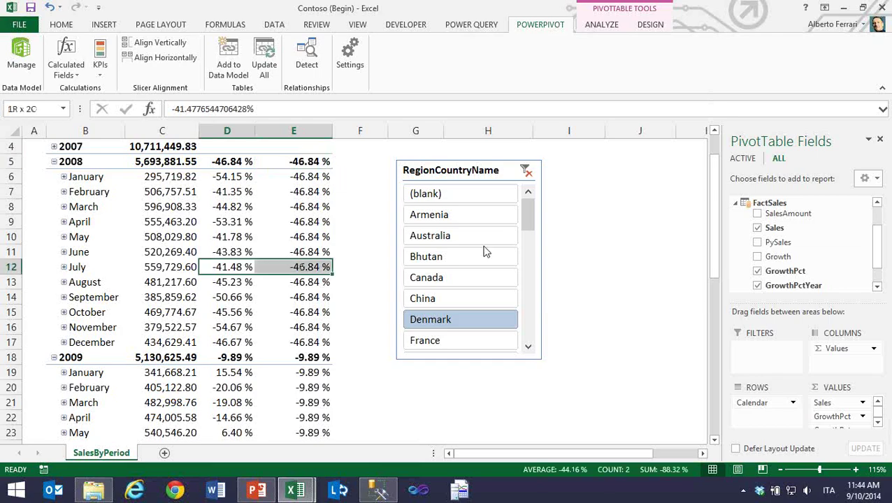
pyautogui.press('Up')
pyautogui.press('Up')
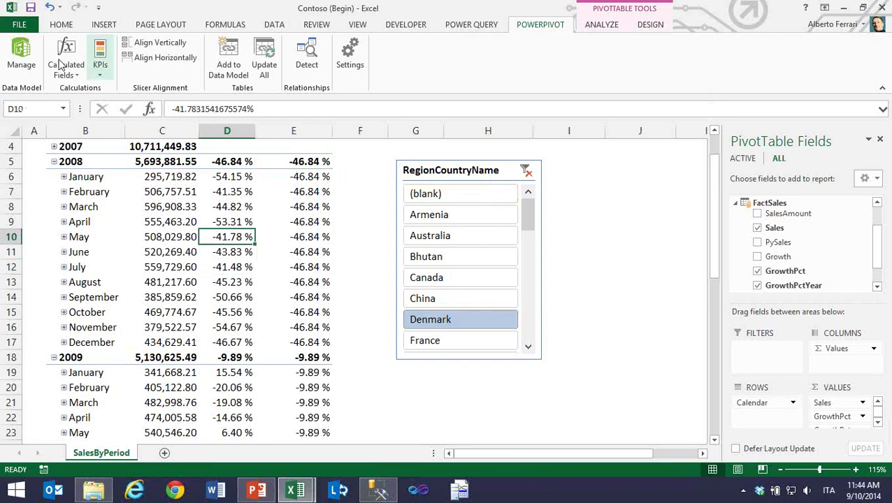
# - In the Power Pivot data model, create a KPI on the GrowthPct measure with the calculated field GrowthPctYear as its target
pyautogui.click(21, 56)
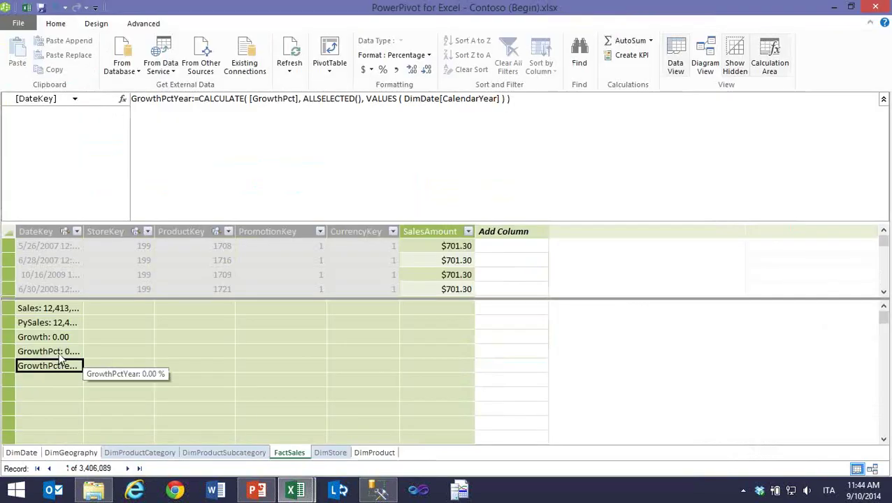
pyautogui.click(61, 353)
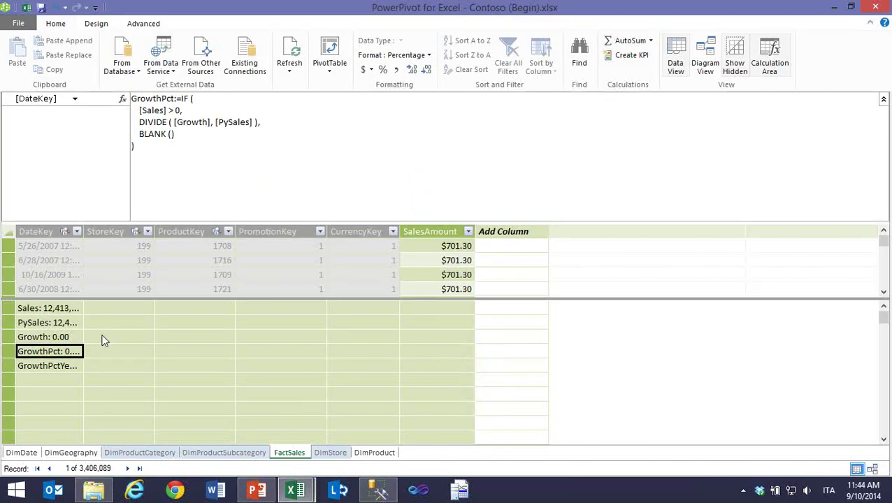
pyautogui.rightClick(62, 353)
pyautogui.press('Escape')
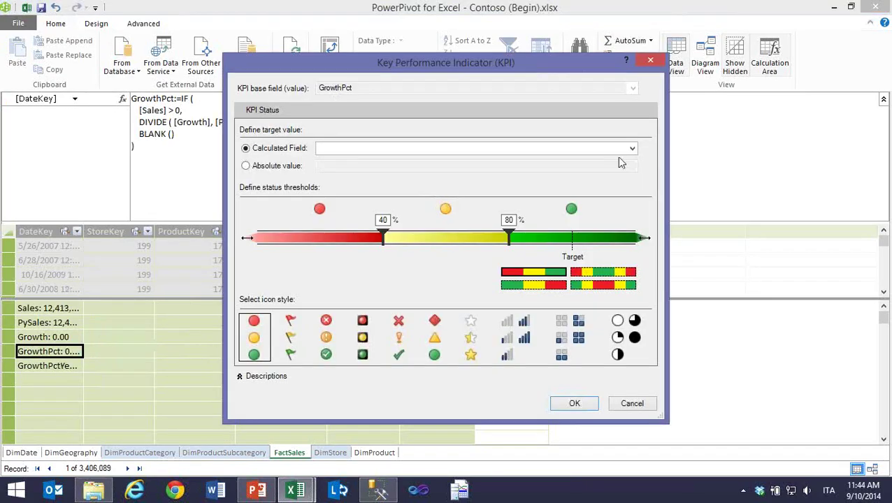
pyautogui.click(589, 151)
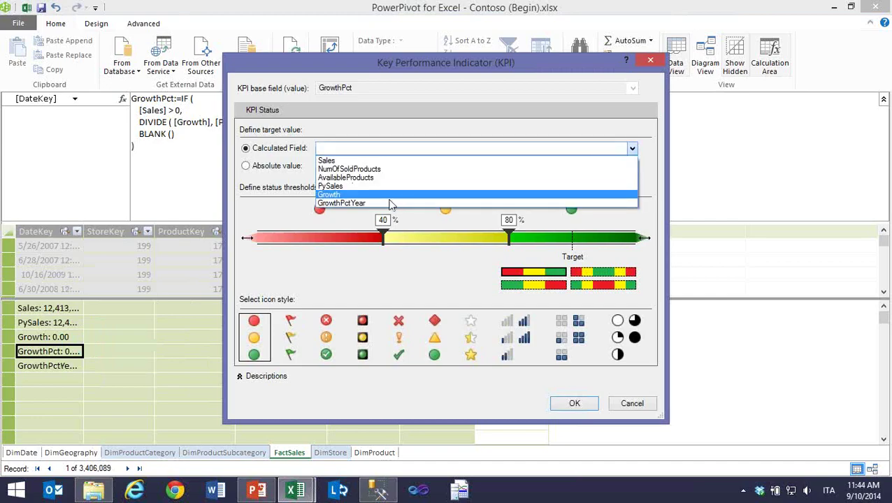
pyautogui.click(391, 203)
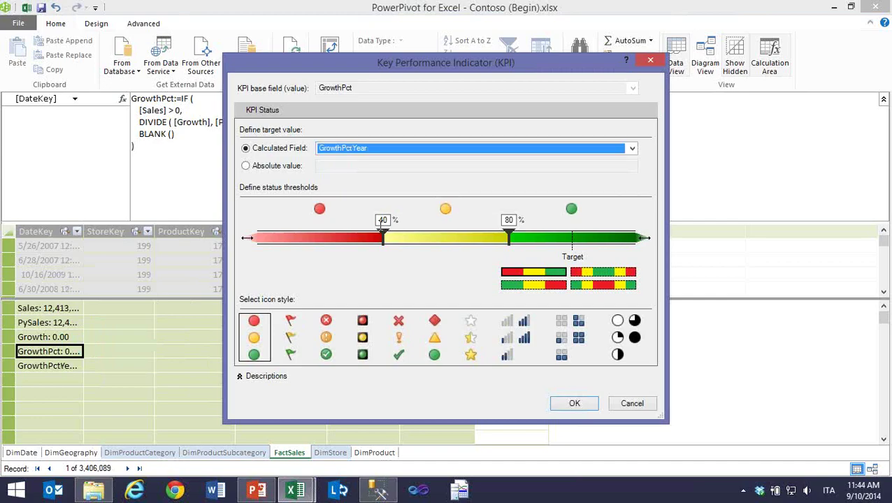
# - Set the KPI's status thresholds to 80% and 120%, and save the KPI
pyautogui.doubleClick(383, 220)
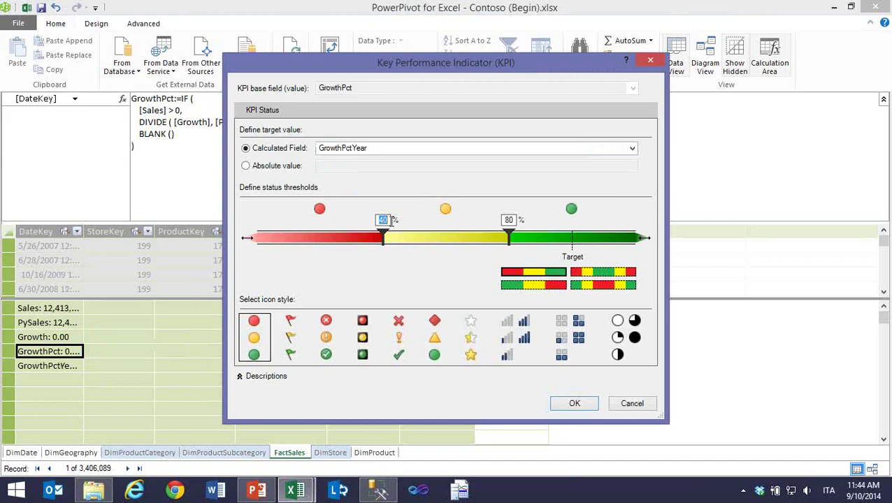
pyautogui.write('80')
pyautogui.doubleClick(509, 220)
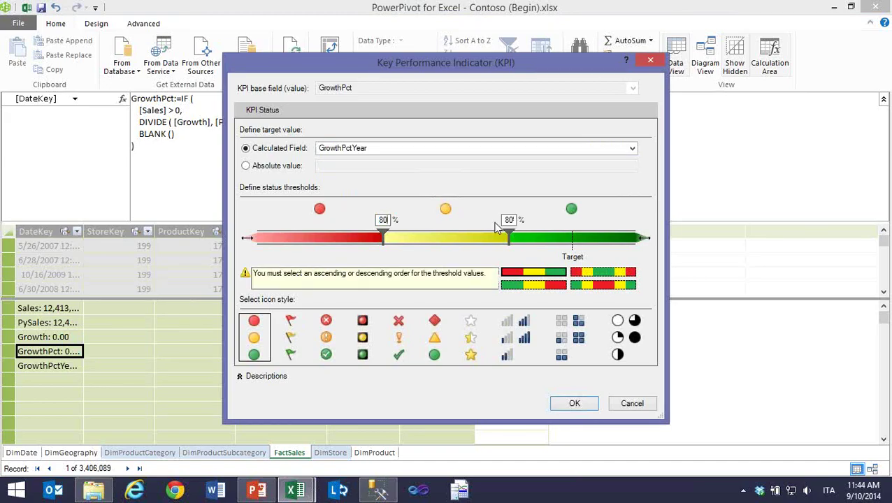
pyautogui.write('120')
pyautogui.press('Tab')
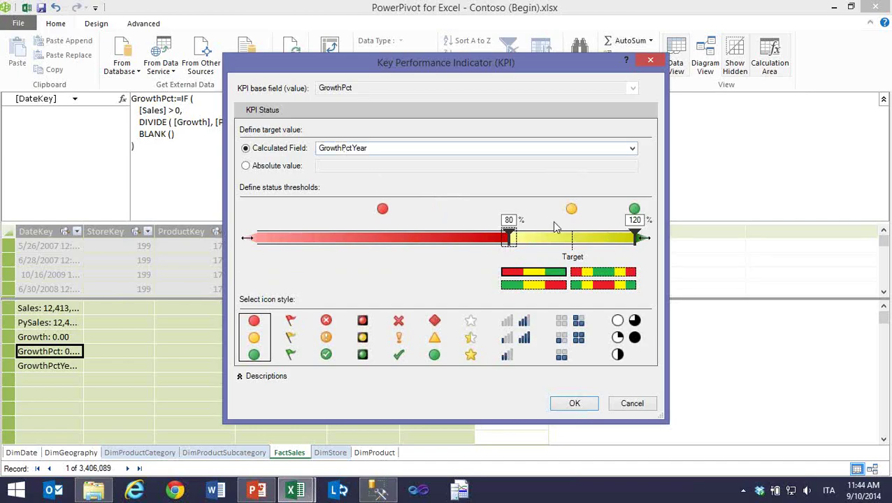
pyautogui.click(575, 404)
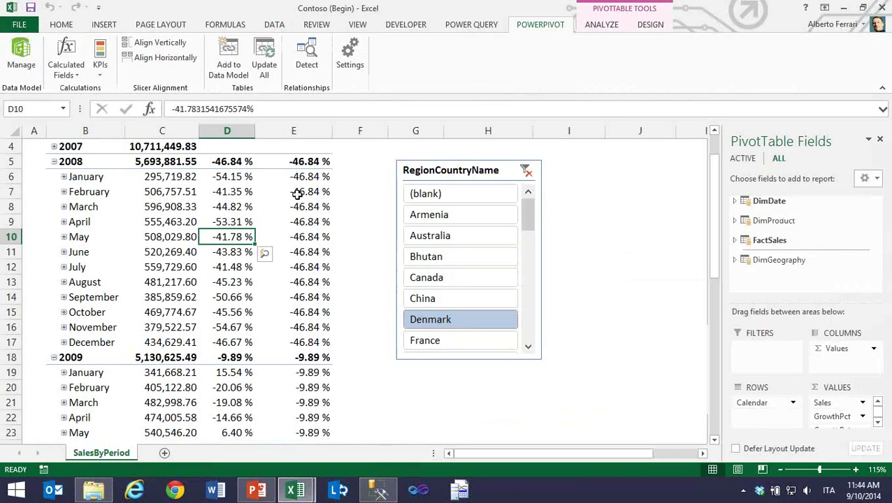
# - In the report's PivotTable, replace the GrowthPct and GrowthPctYear values with the GrowthPct KPI's Status and Value fields
pyautogui.click(297, 195)
pyautogui.moveTo(846, 418); pyautogui.dragTo(832, 229)
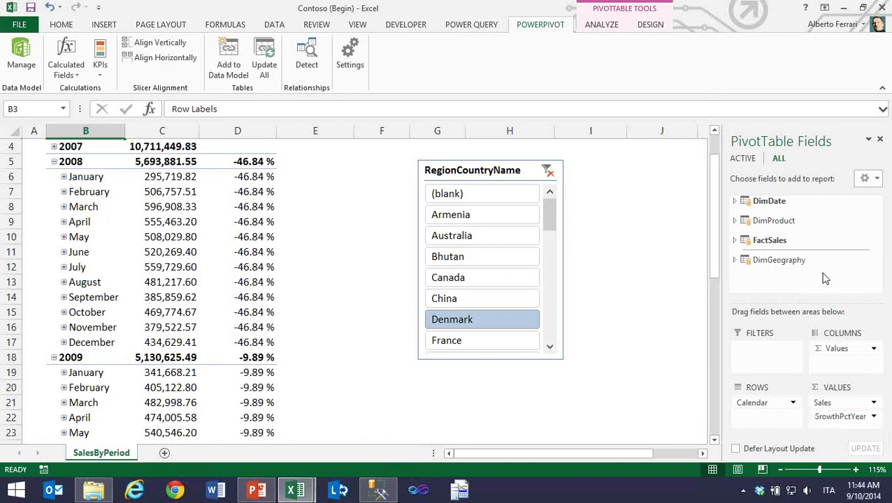
pyautogui.click(737, 240)
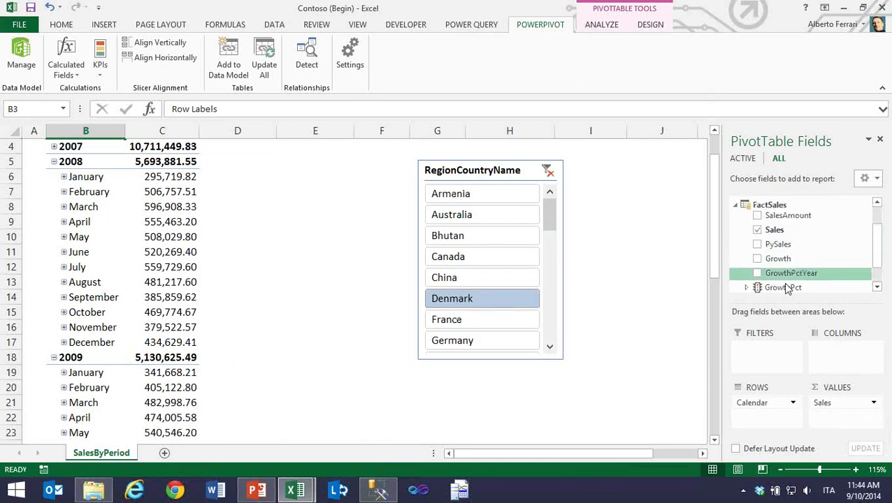
pyautogui.click(878, 287)
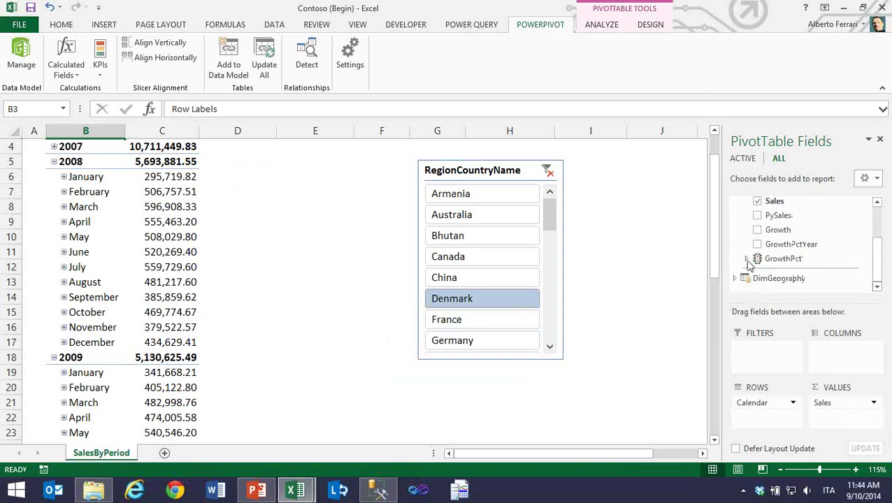
pyautogui.click(748, 260)
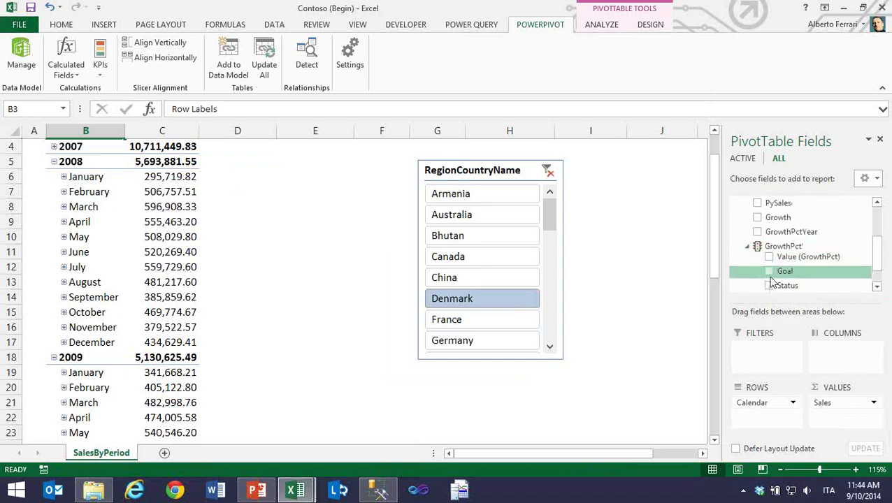
pyautogui.click(770, 286)
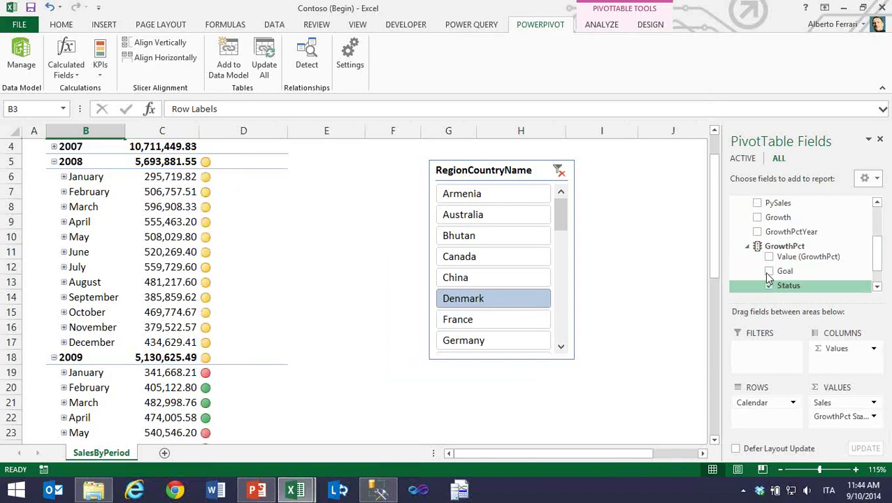
pyautogui.click(768, 257)
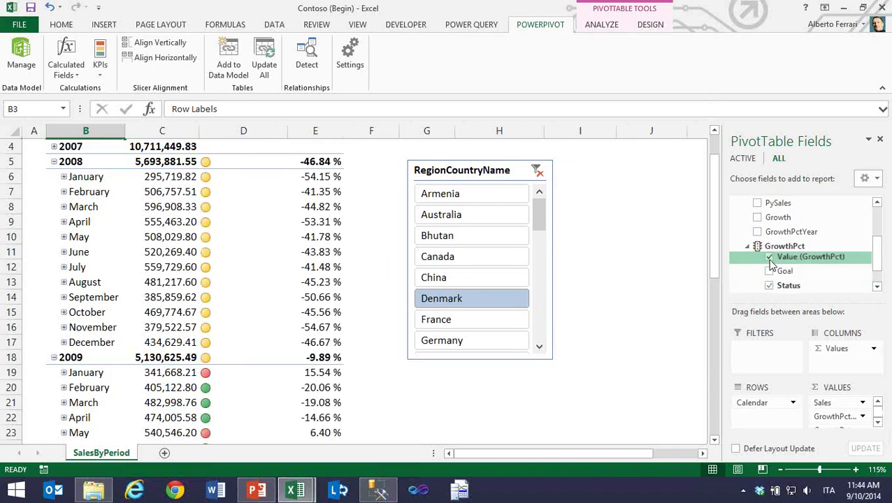
# - Examine the KPI status against GrowthPct for March 2008 in Denmark, and filter by China and Australia to compare their statuses
pyautogui.click(207, 222)
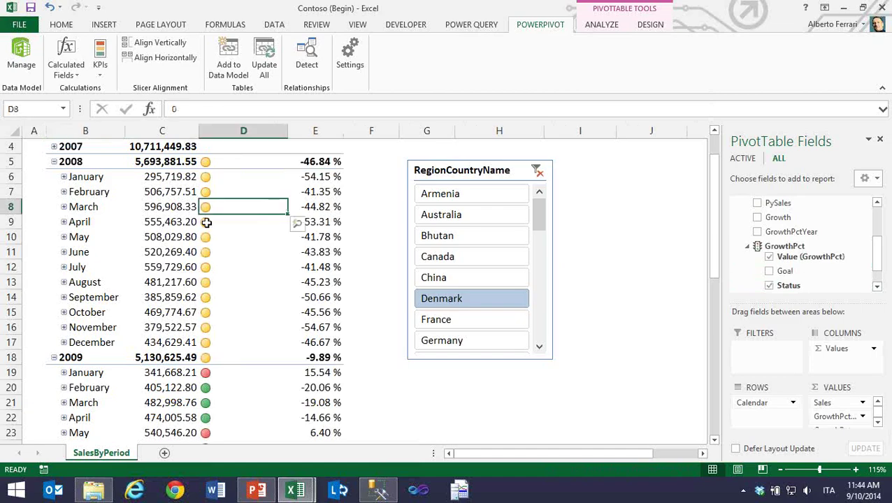
pyautogui.click(316, 207)
pyautogui.click(206, 207)
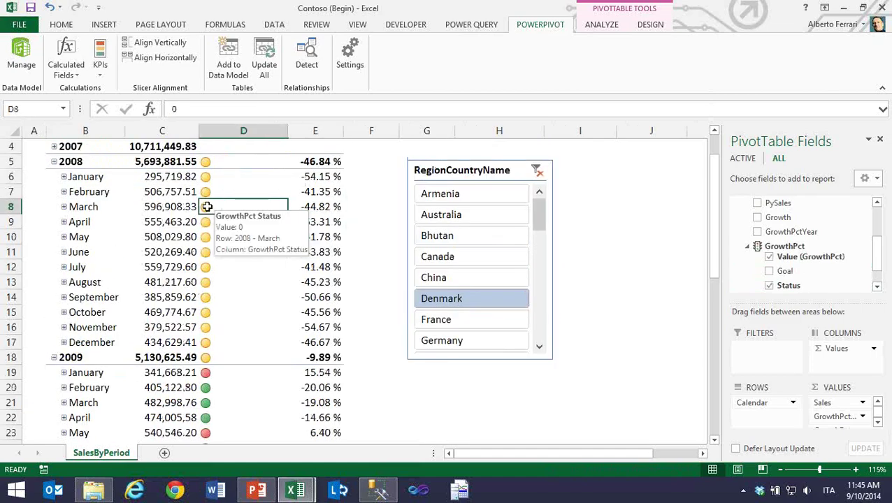
pyautogui.click(472, 279)
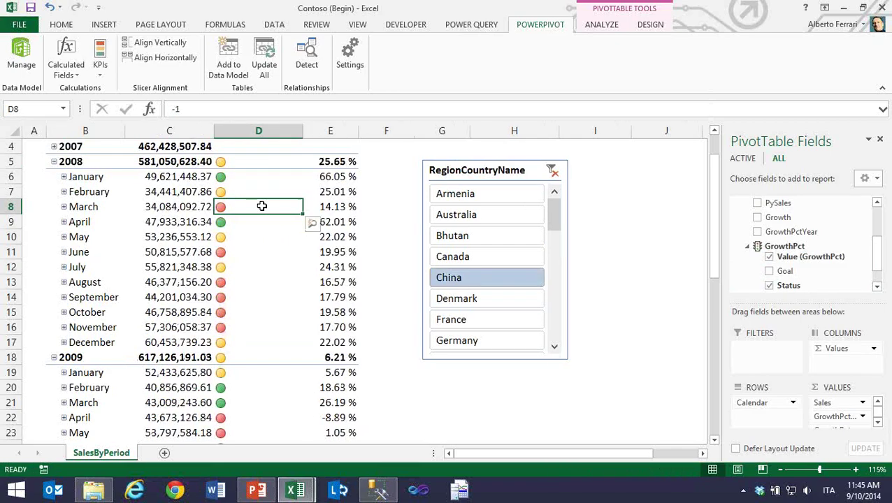
pyautogui.click(462, 214)
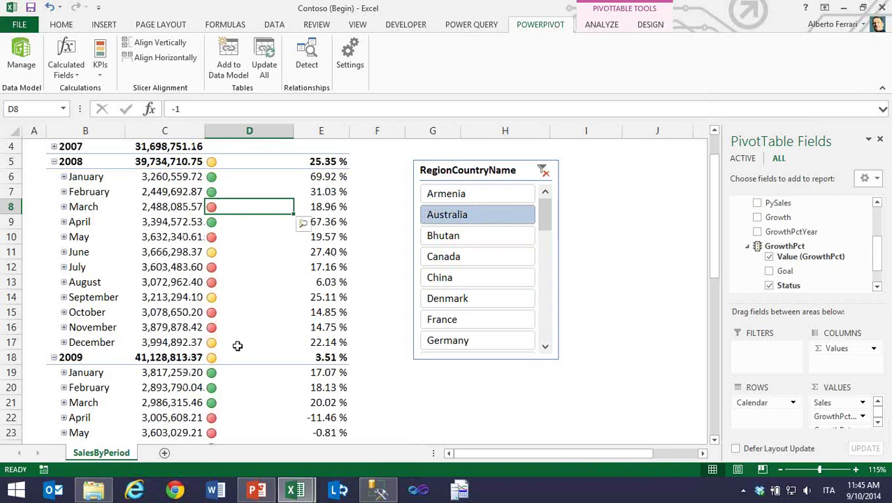
pyautogui.moveTo(237, 346)
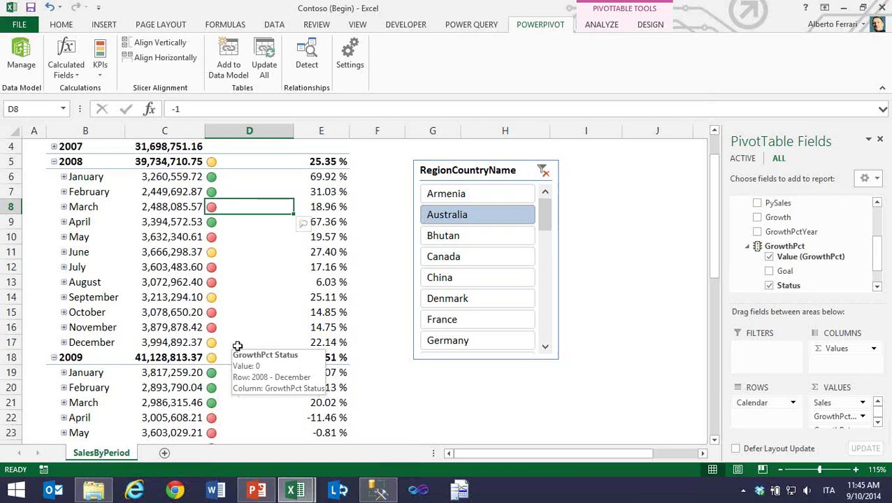
# - Review the GrowthPct formula in the Power Pivot data model at a larger text size, and return to the report
pyautogui.click(21, 56)
pyautogui.click(264, 167)
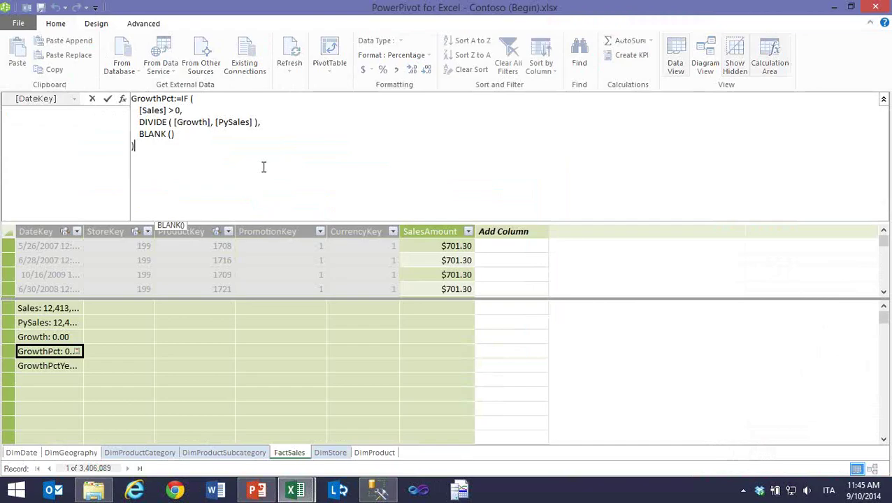
pyautogui.scroll(2, 263, 167)
pyautogui.press('Escape')
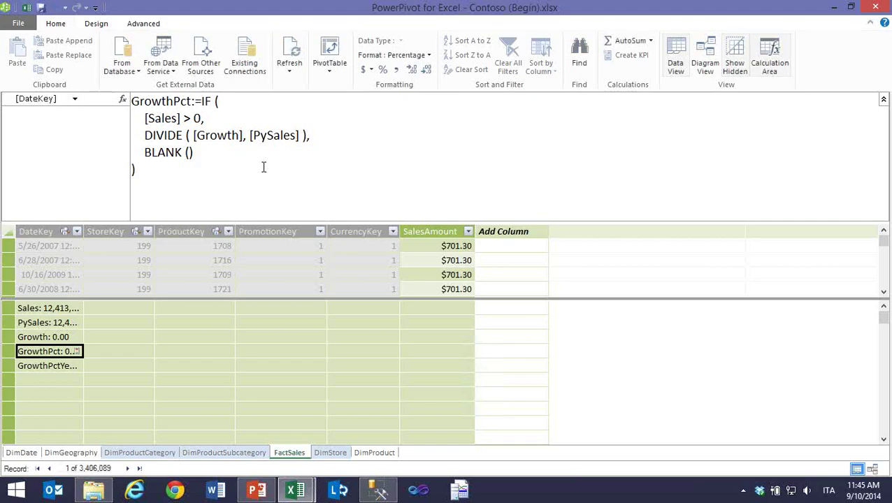
pyautogui.click(28, 8)
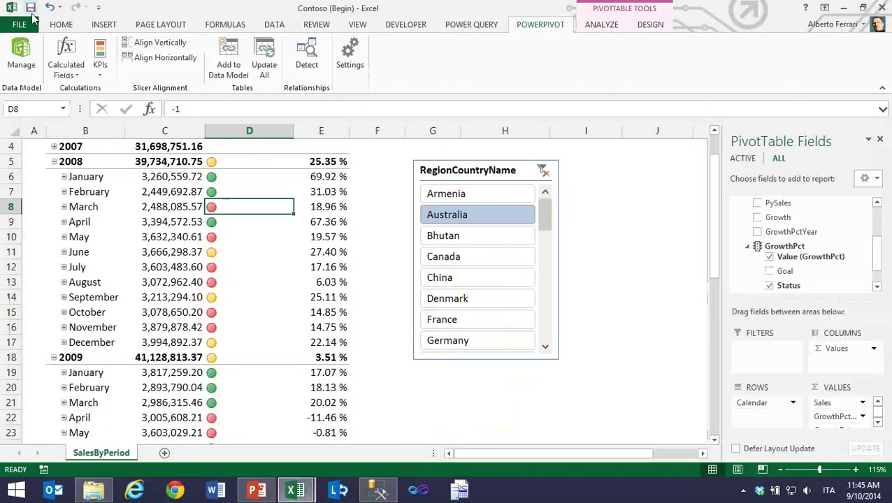
# - Go back to the data model and look over the GrowthPct and GrowthPctYear measures in FactSales
pyautogui.click(35, 52)
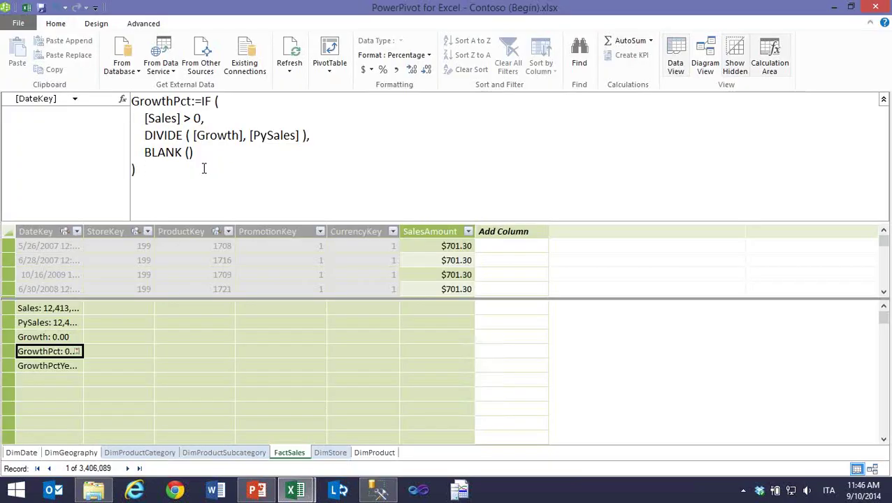
pyautogui.click(296, 343)
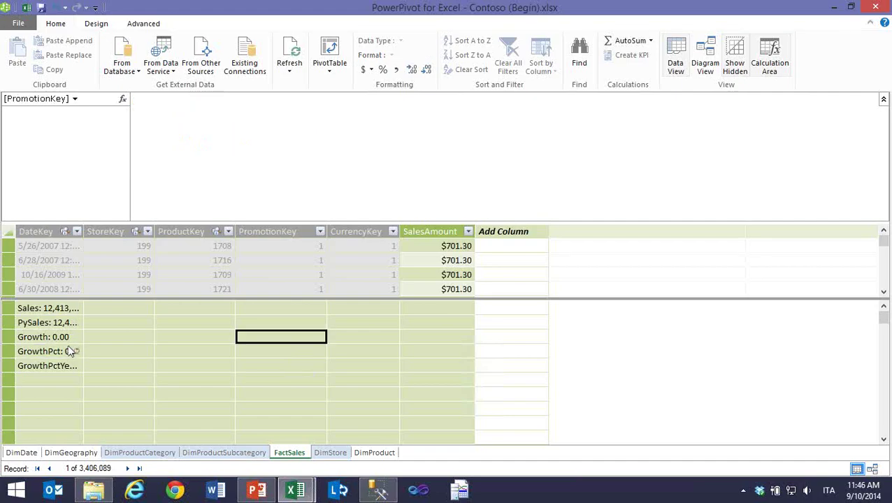
pyautogui.click(67, 365)
pyautogui.click(414, 337)
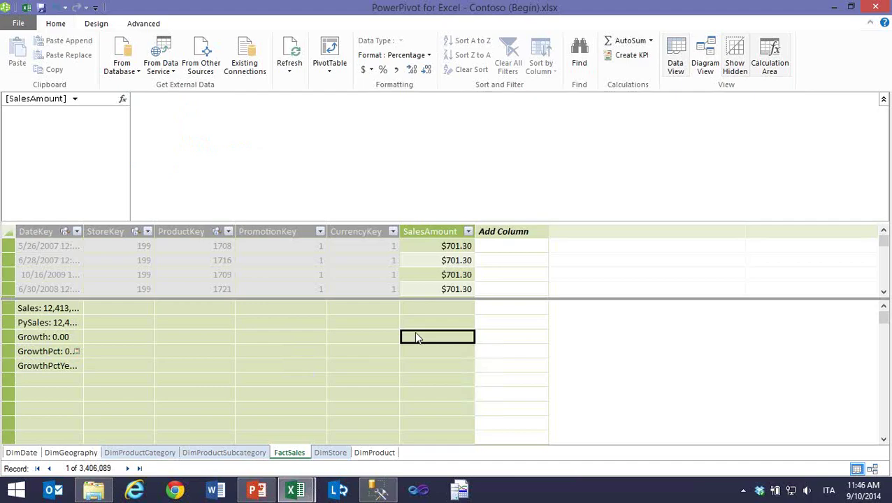
# - Compare the GrowthPct and GrowthPctYear formulas in FactSales, and enlarge the formula text while viewing GrowthPct
pyautogui.click(279, 322)
pyautogui.click(28, 351)
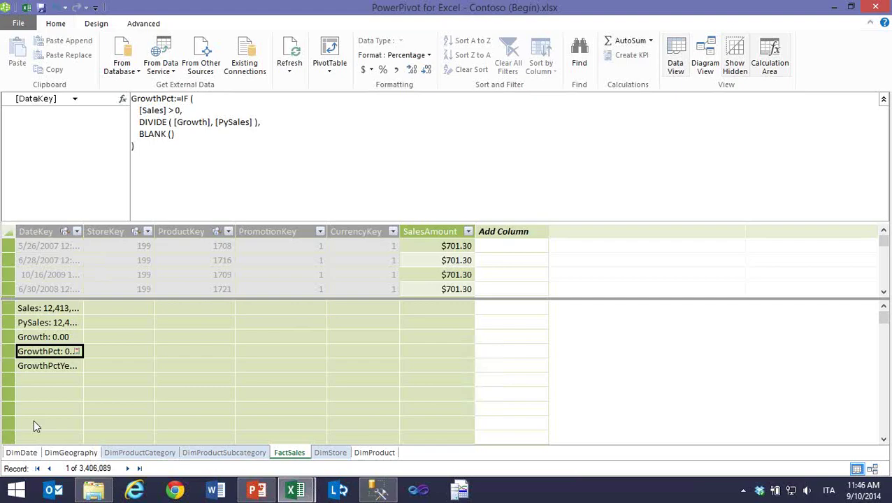
pyautogui.click(62, 366)
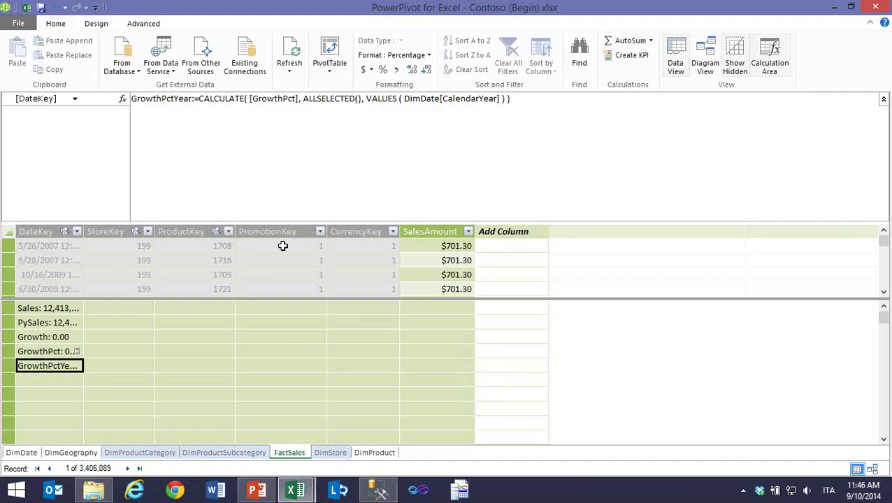
pyautogui.click(28, 355)
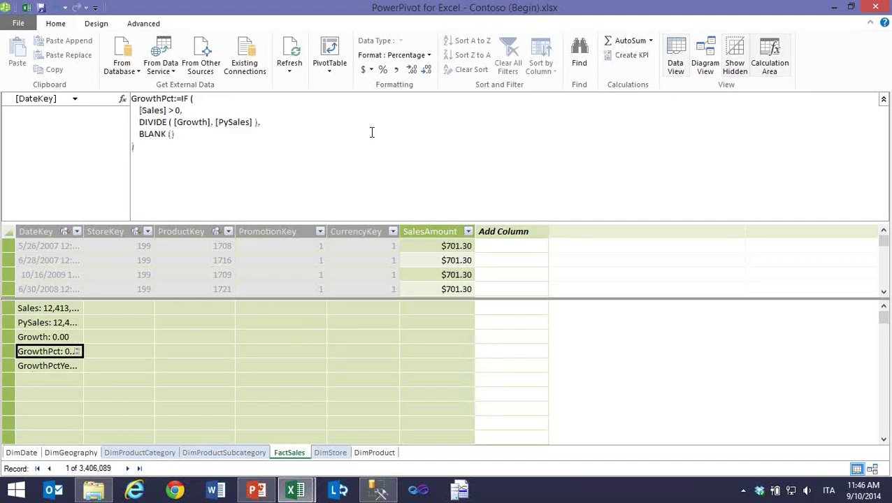
pyautogui.click(226, 168)
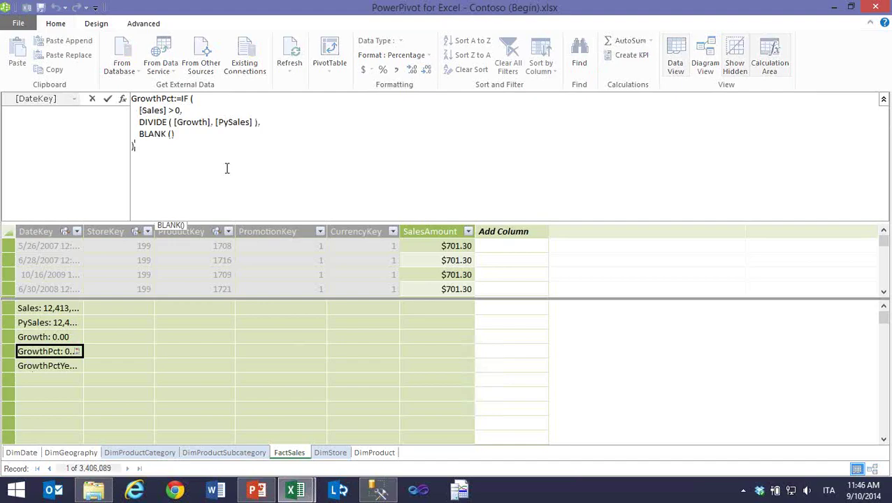
pyautogui.scroll(1, 227, 168)
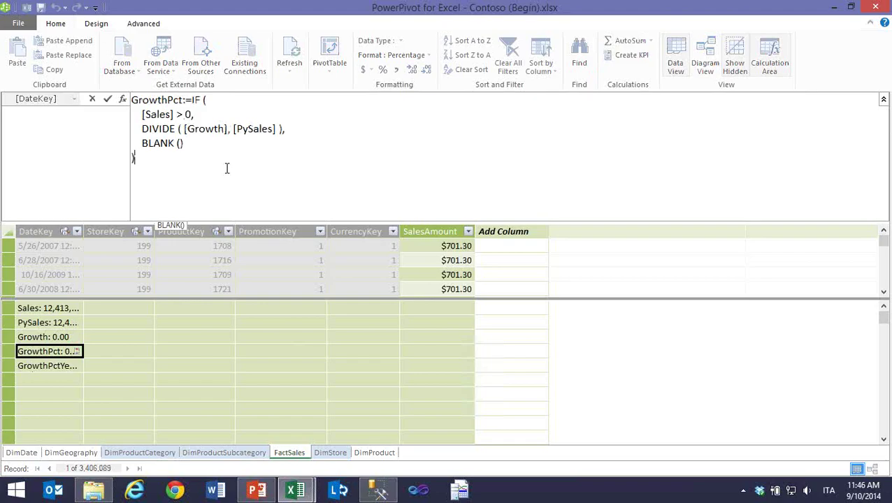
pyautogui.scroll(1, 227, 168)
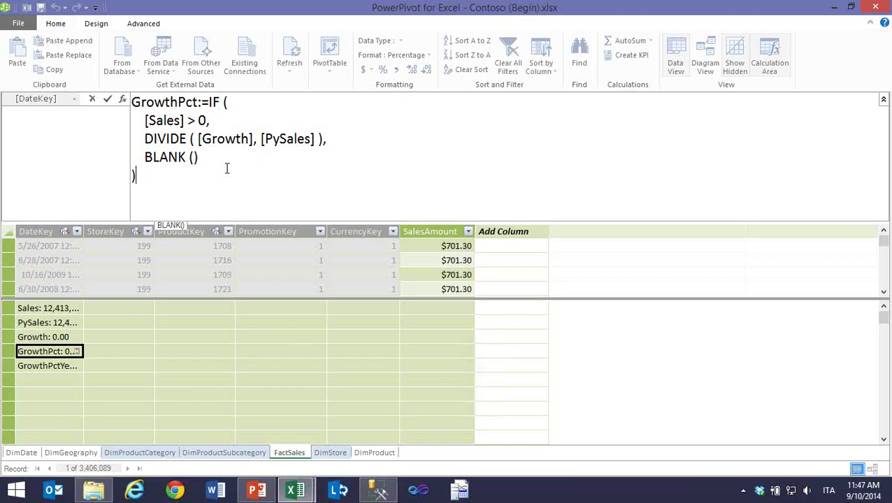
pyautogui.press('Return')
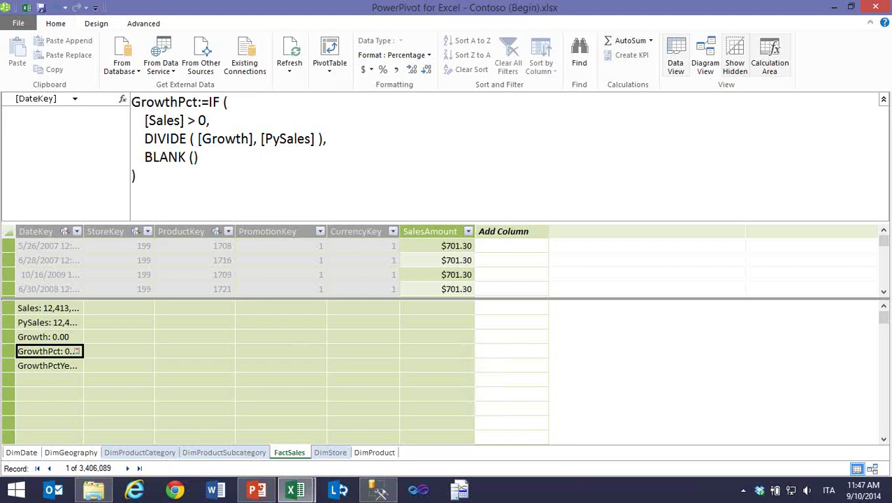
pyautogui.click(137, 175)
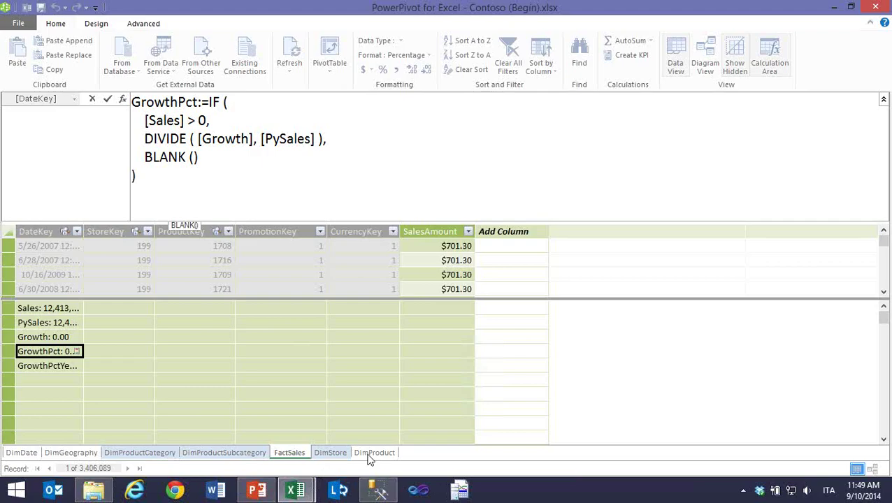
pyautogui.click(330, 162)
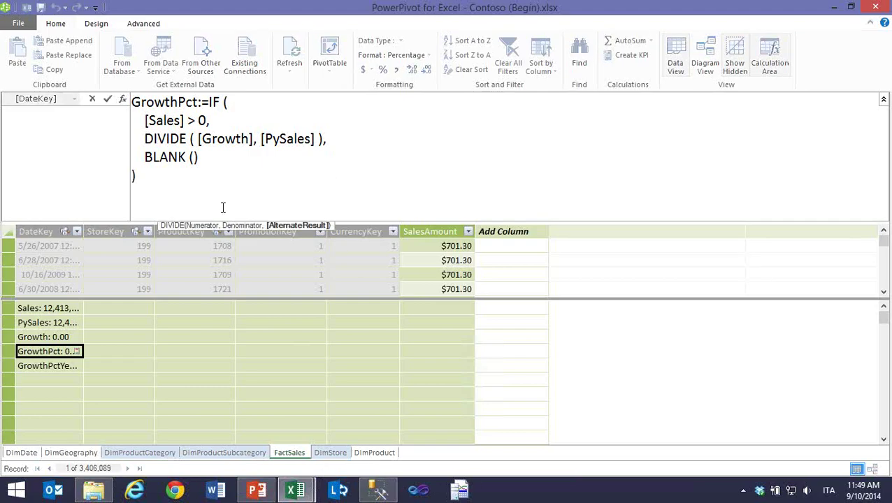
pyautogui.click(184, 176)
pyautogui.click(172, 272)
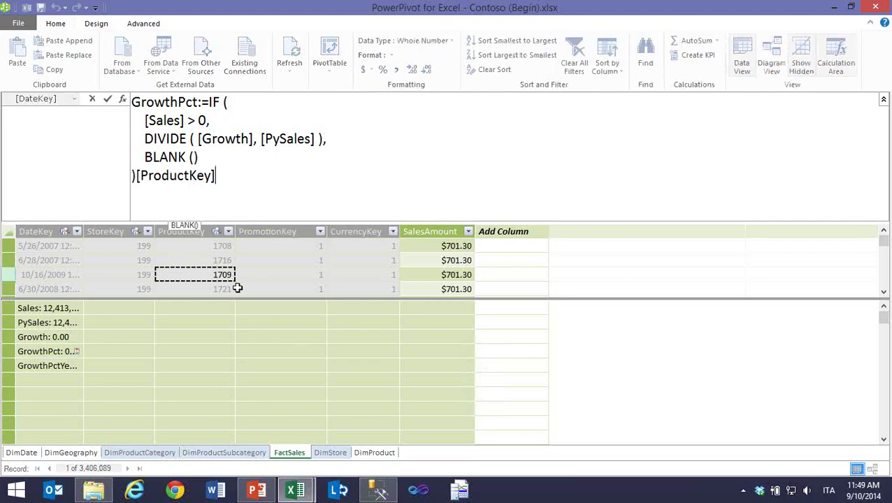
pyautogui.press('Escape')
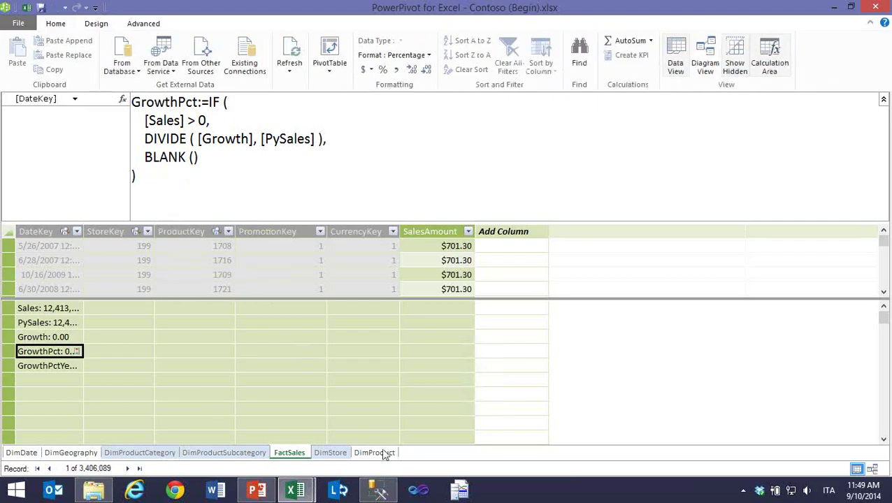
# - Review the WrongSale calculated column and its formula in the DimProduct table
pyautogui.click(383, 453)
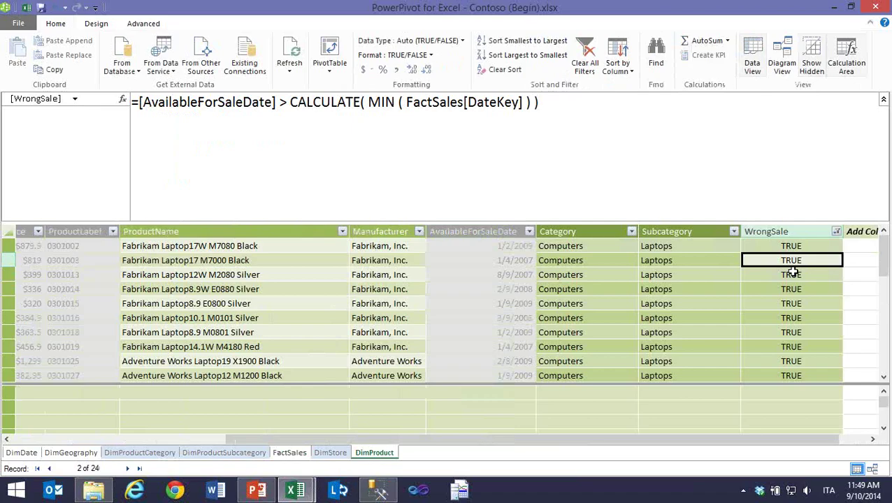
pyautogui.press('Up')
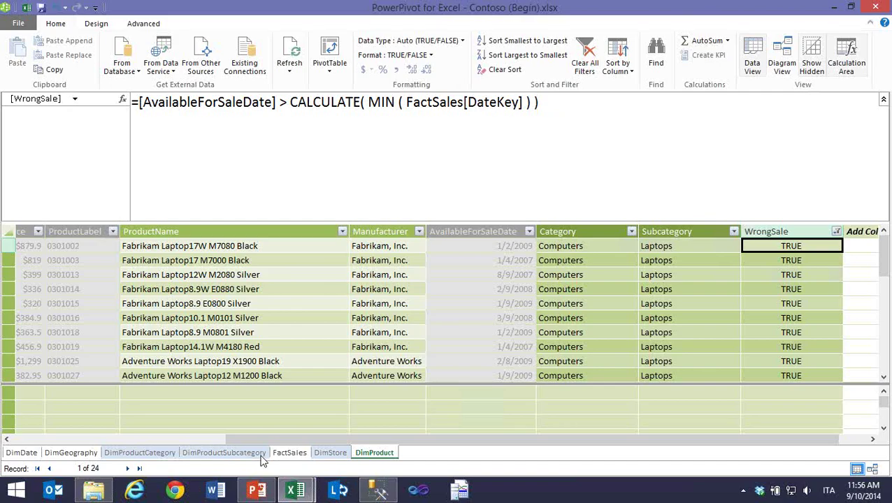
# - Switch to the DAX presentation in PowerPoint and select the Conclusions slide
pyautogui.moveTo(256, 491)
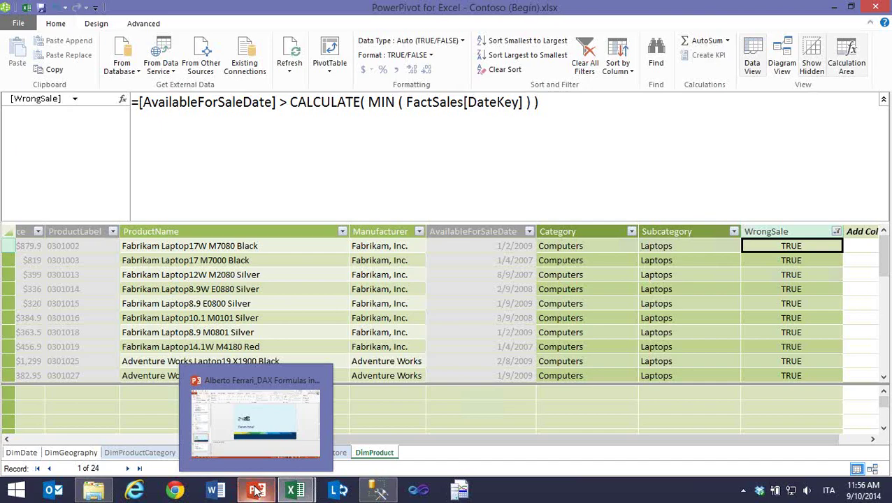
pyautogui.click(255, 491)
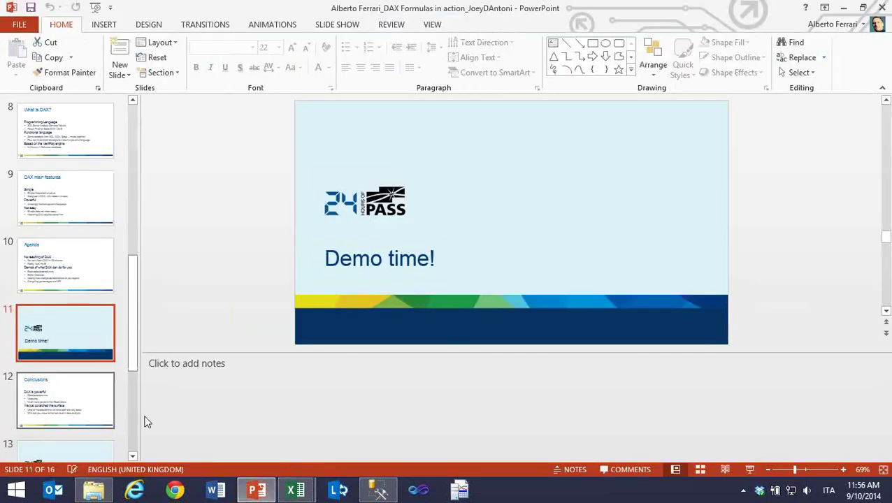
pyautogui.press('Down')
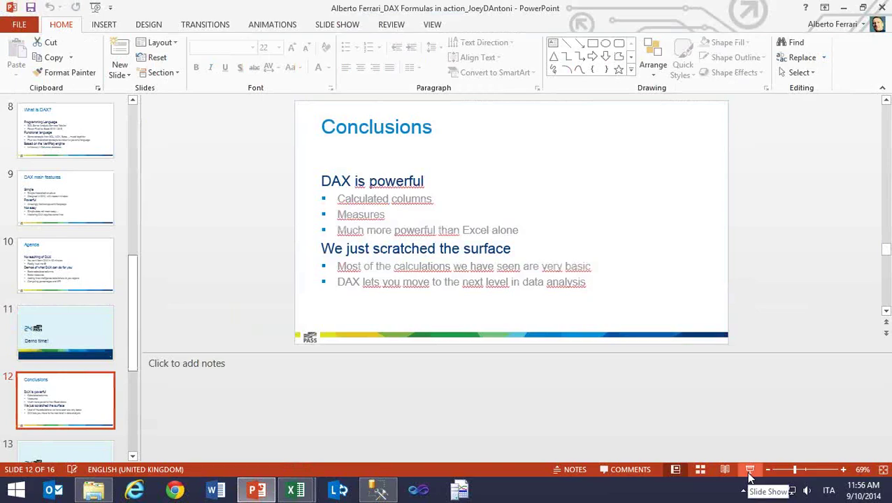